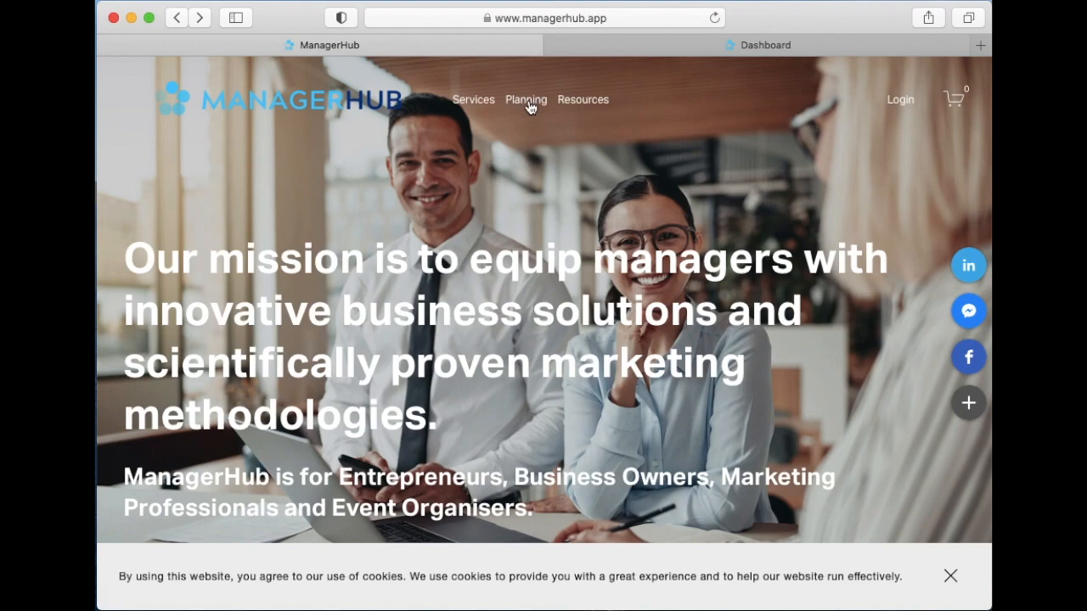
- Launch the marketing planning tool from the Planning page and log in with the account password
{"action": "left_click", "coordinate": [526, 100]}
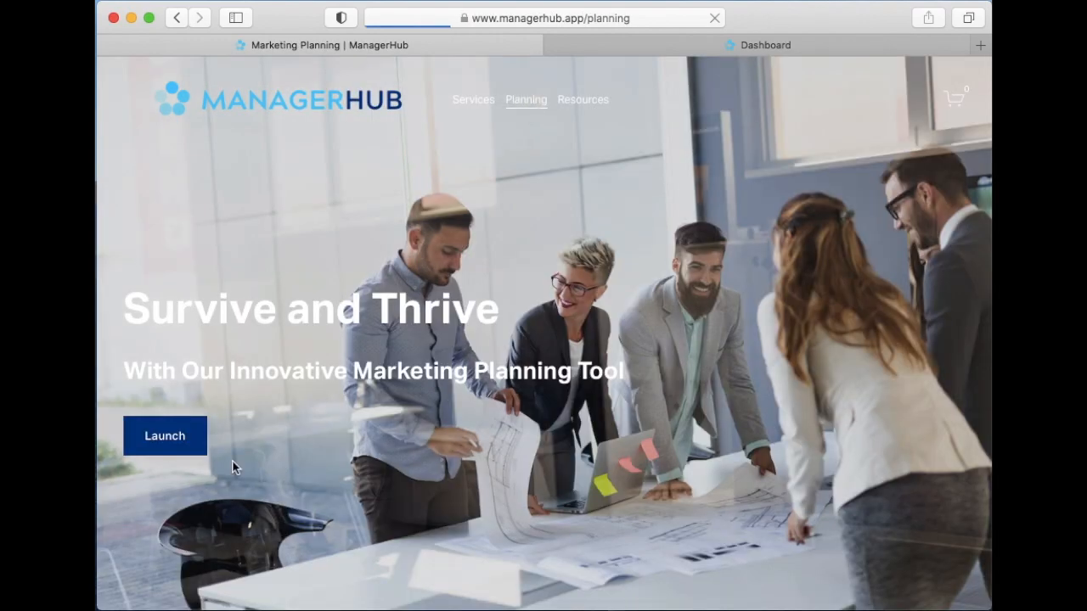
{"action": "left_click", "coordinate": [163, 436]}
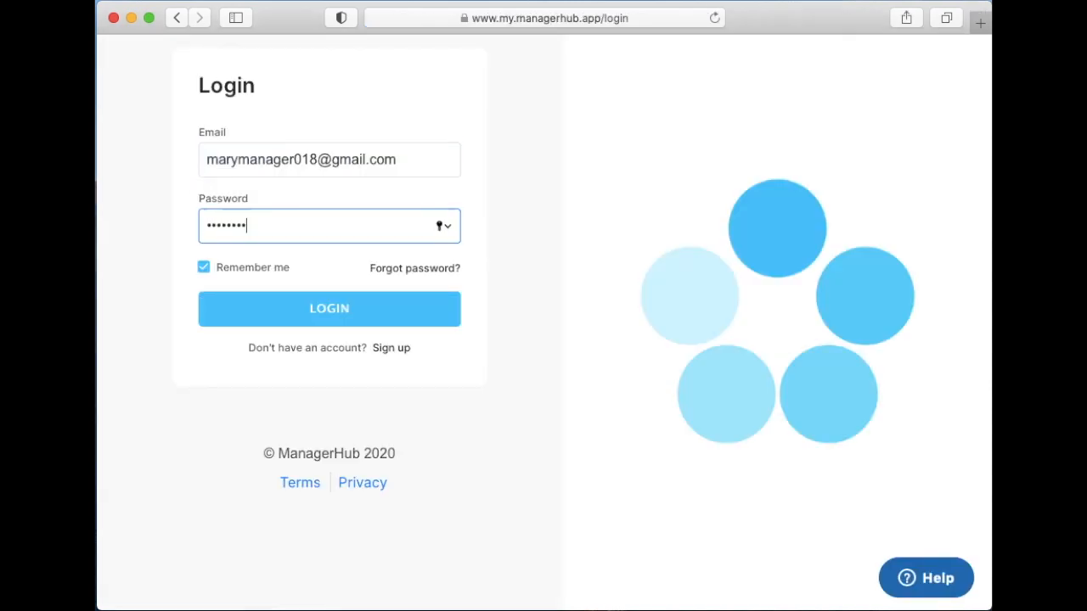
{"action": "type", "text": "••"}
{"action": "key", "text": "Return"}
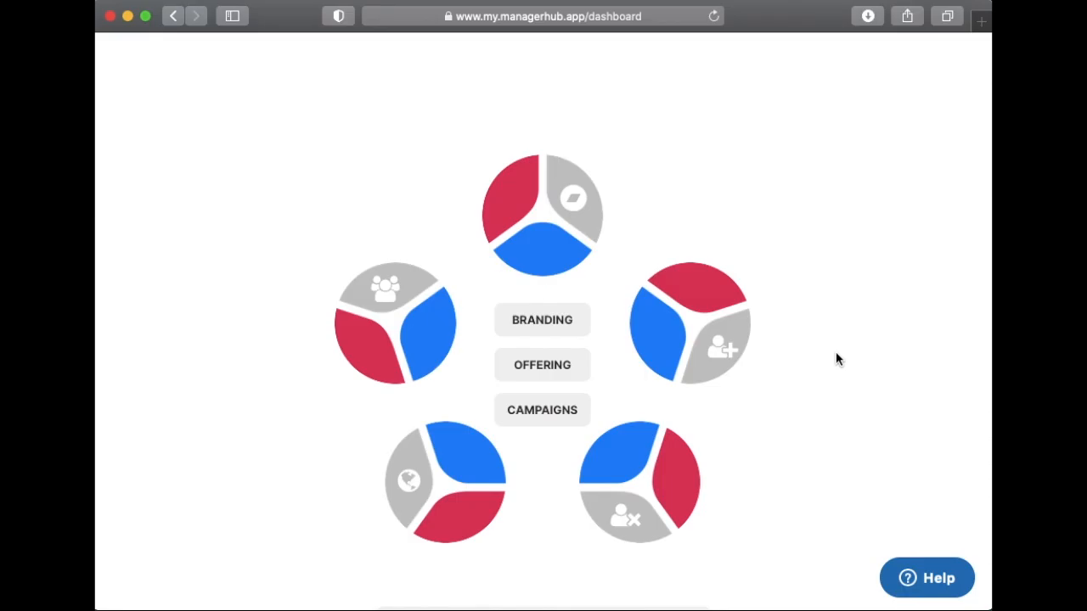
- Examine the dashboard's five circular plan areas, the Branding, Offering and Campaigns stages, and the option to resume the plan
{"action": "scroll", "coordinate": [836, 359], "scroll_direction": "down", "scroll_amount": 2}
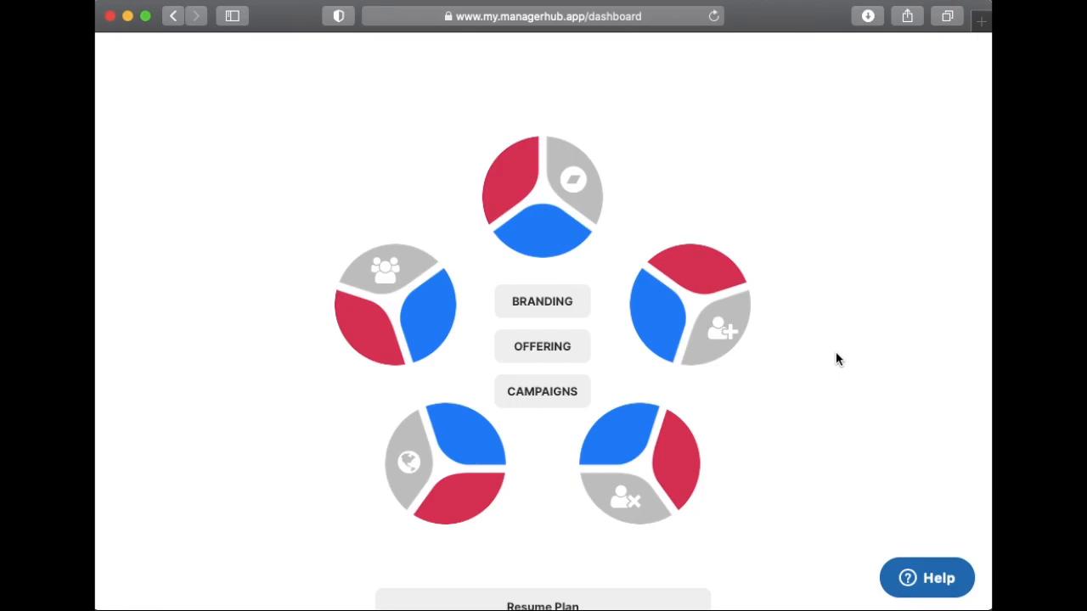
{"action": "scroll", "coordinate": [835, 359], "scroll_direction": "down", "scroll_amount": 3}
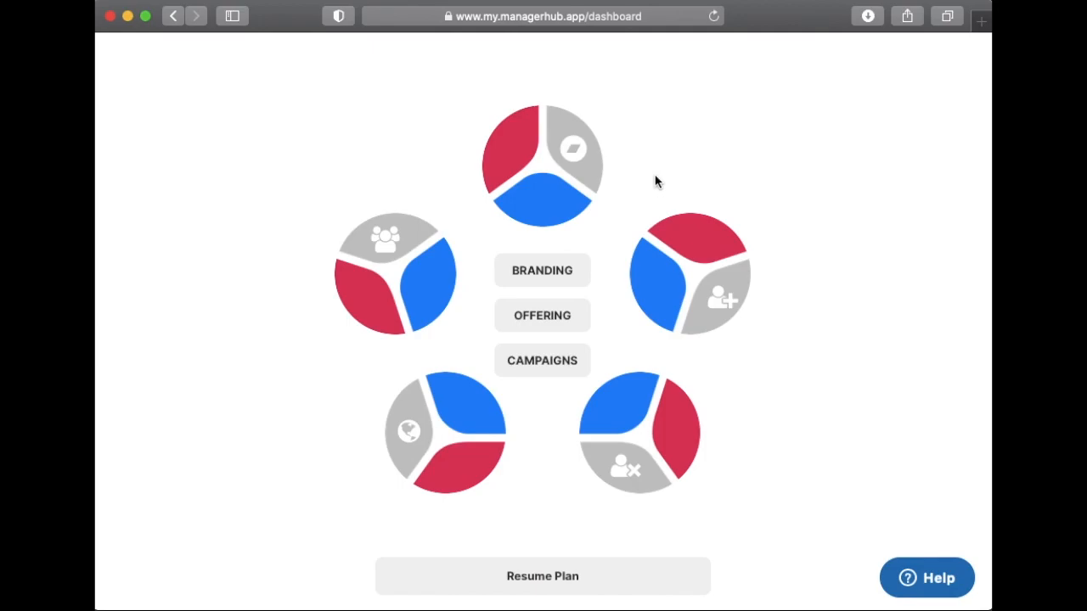
{"action": "scroll", "coordinate": [573, 185], "scroll_direction": "down", "scroll_amount": 1}
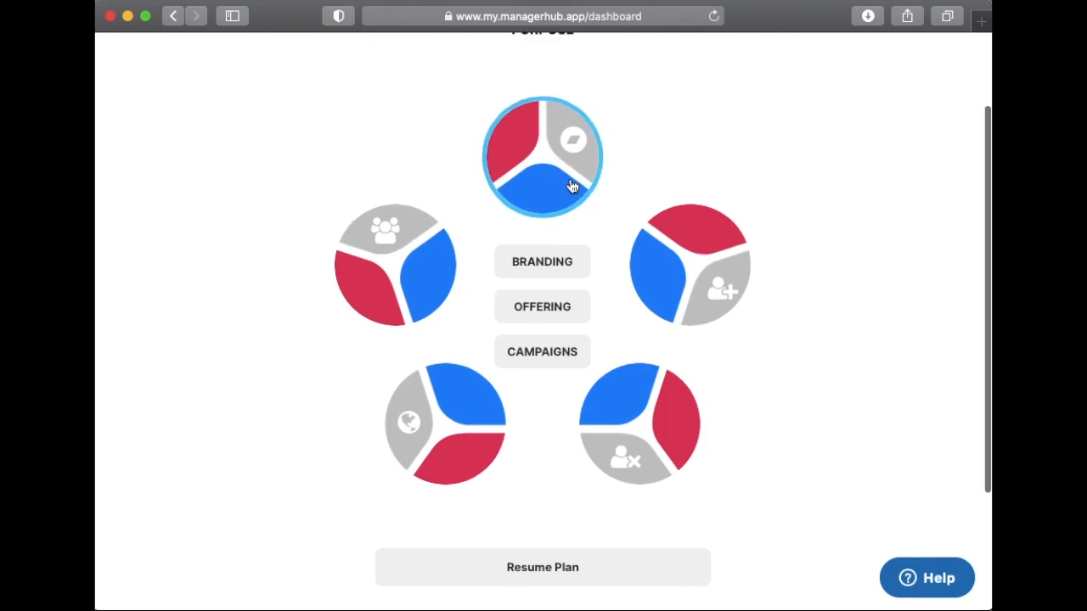
{"action": "scroll", "coordinate": [570, 187], "scroll_direction": "up", "scroll_amount": 4}
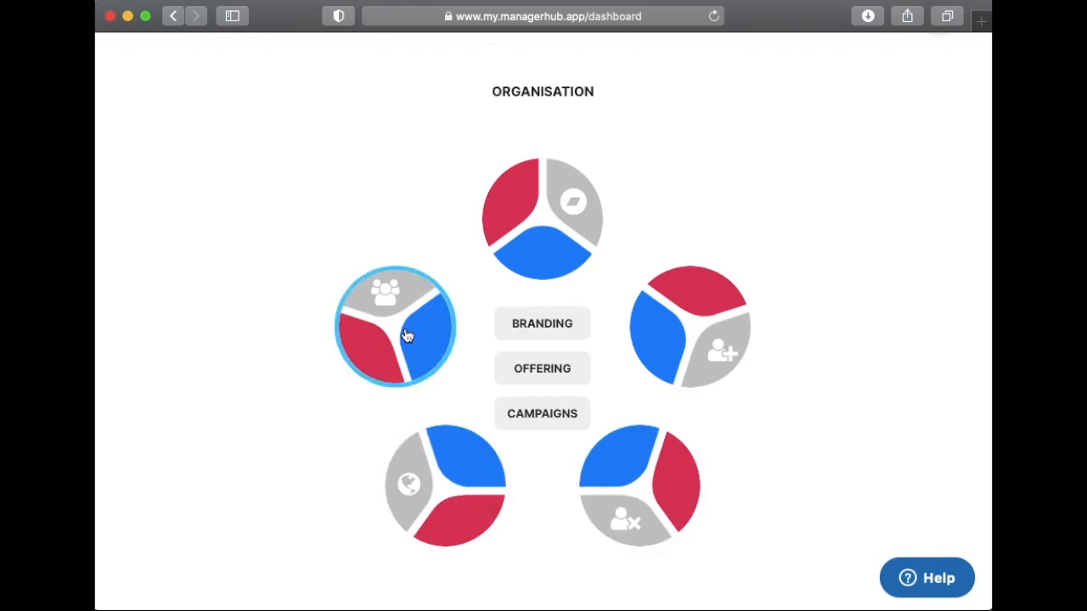
{"action": "scroll", "coordinate": [438, 267], "scroll_direction": "down", "scroll_amount": 1}
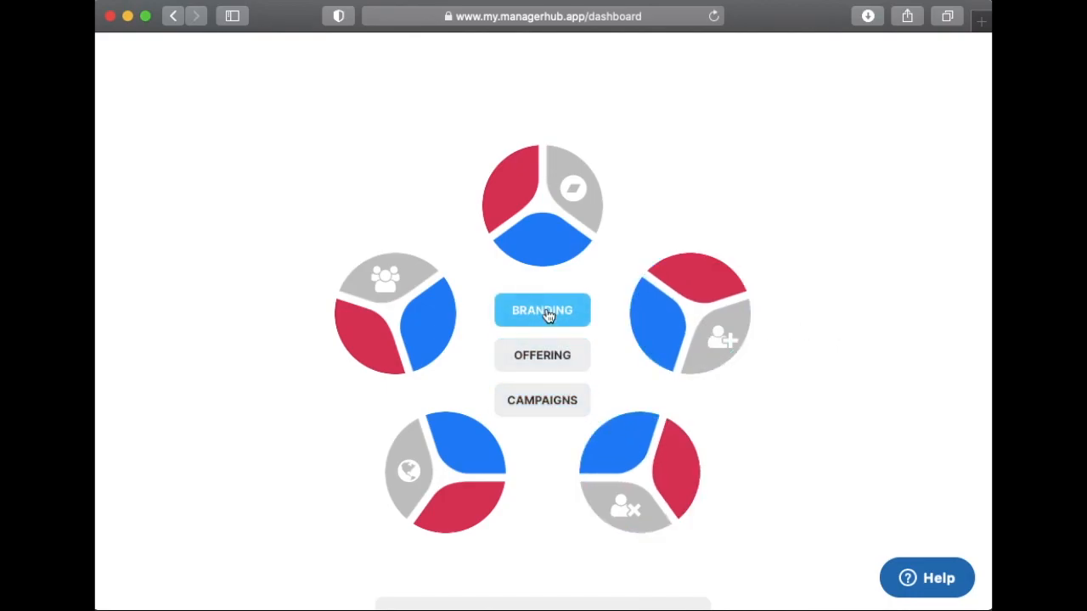
{"action": "scroll", "coordinate": [557, 459], "scroll_direction": "down", "scroll_amount": 1}
{"action": "scroll", "coordinate": [556, 459], "scroll_direction": "down", "scroll_amount": 3}
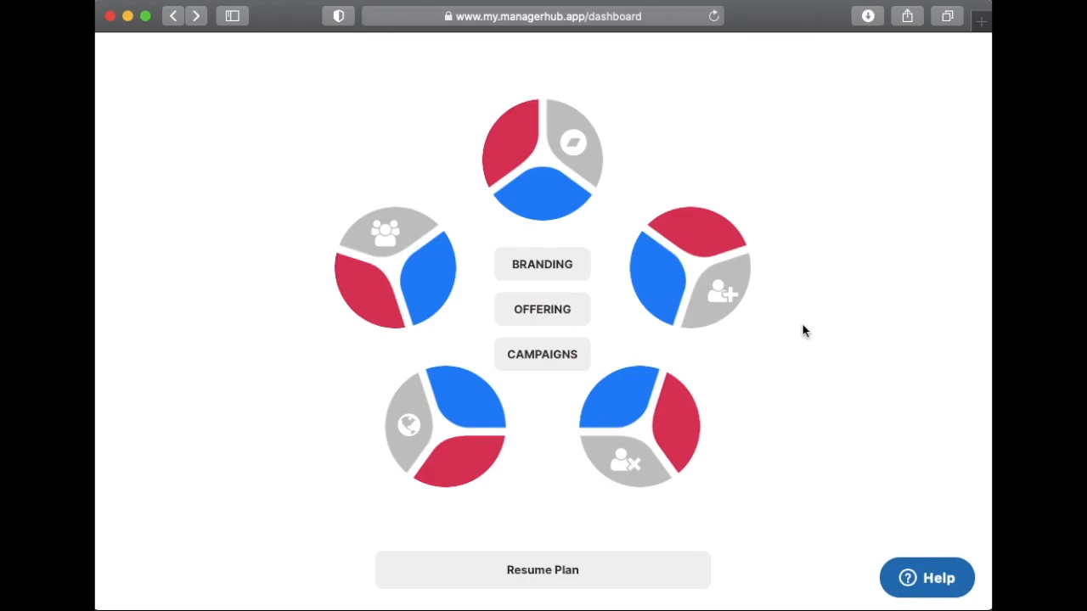
- Open the Branding stage from the dashboard and proceed to the Offering stage
{"action": "left_click", "coordinate": [533, 275]}
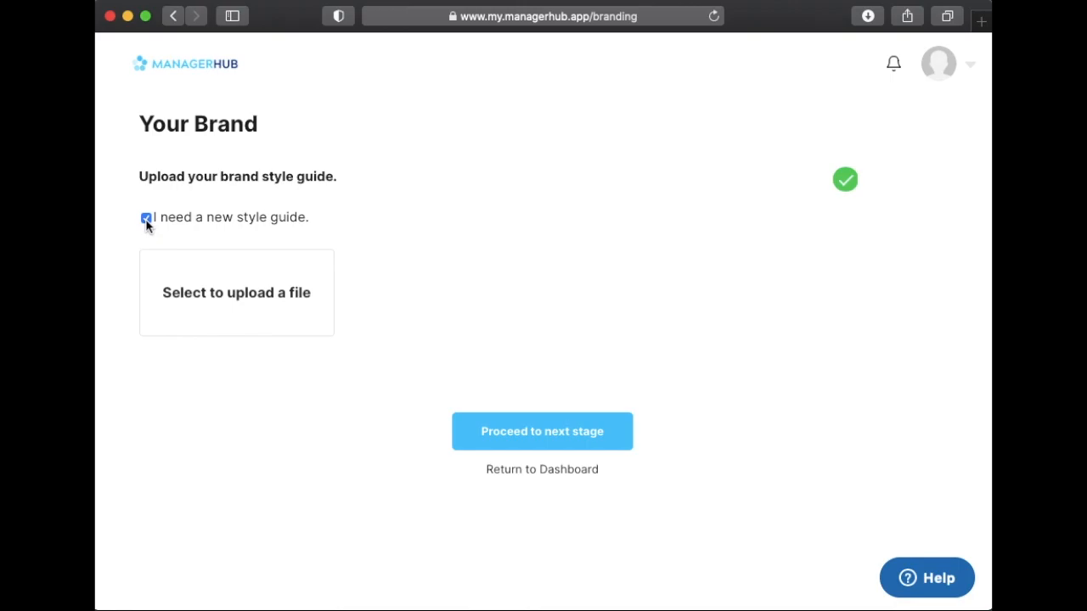
{"action": "left_click", "coordinate": [547, 439]}
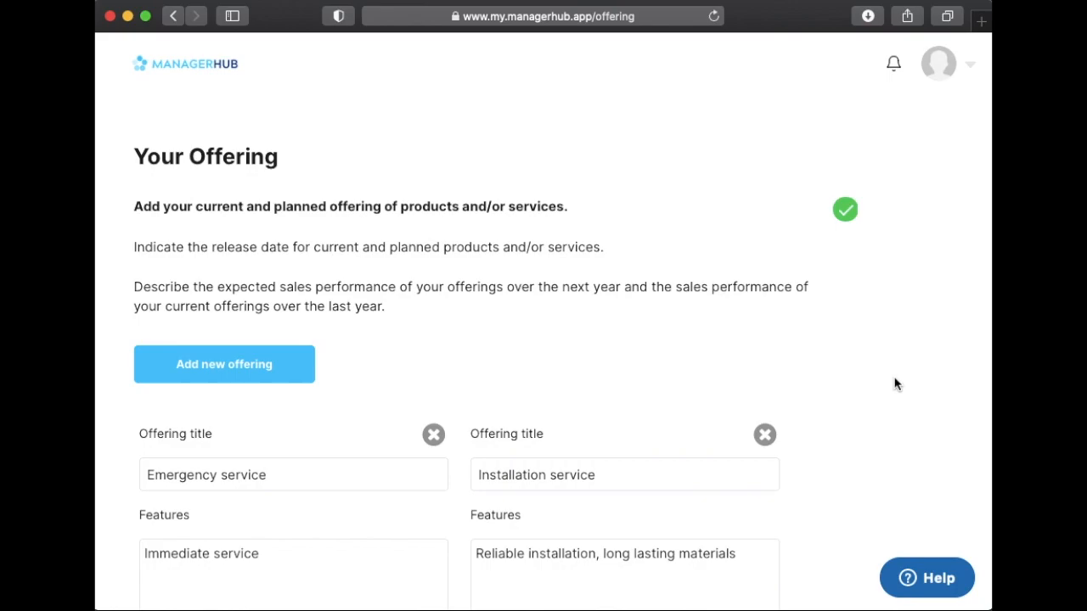
- Examine the entry fields of the new offering form and close it without adding an offering
{"action": "scroll", "coordinate": [894, 384], "scroll_direction": "down", "scroll_amount": 2}
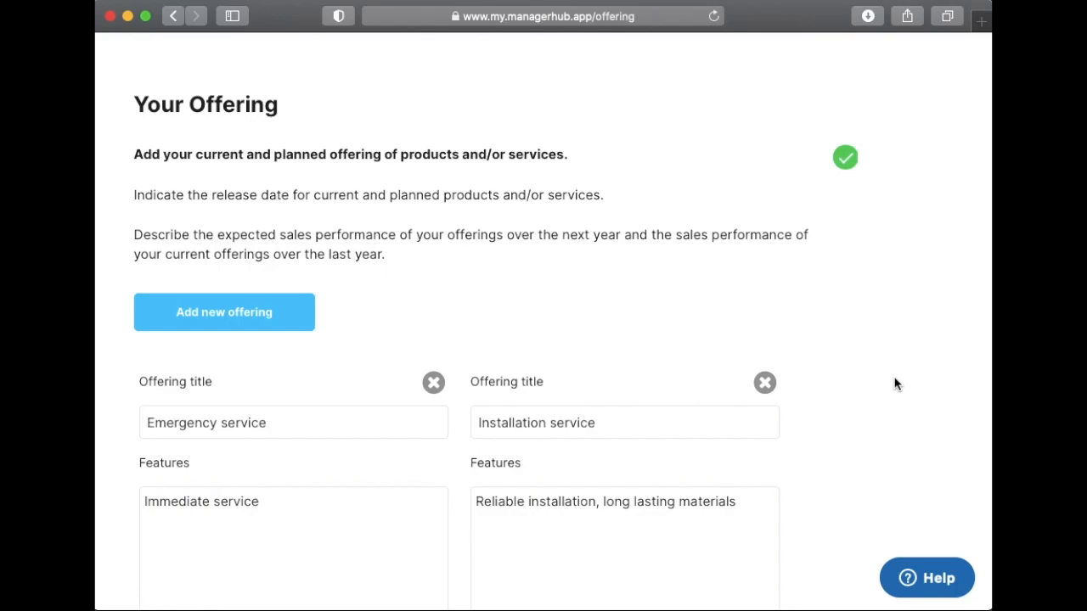
{"action": "left_click", "coordinate": [225, 312]}
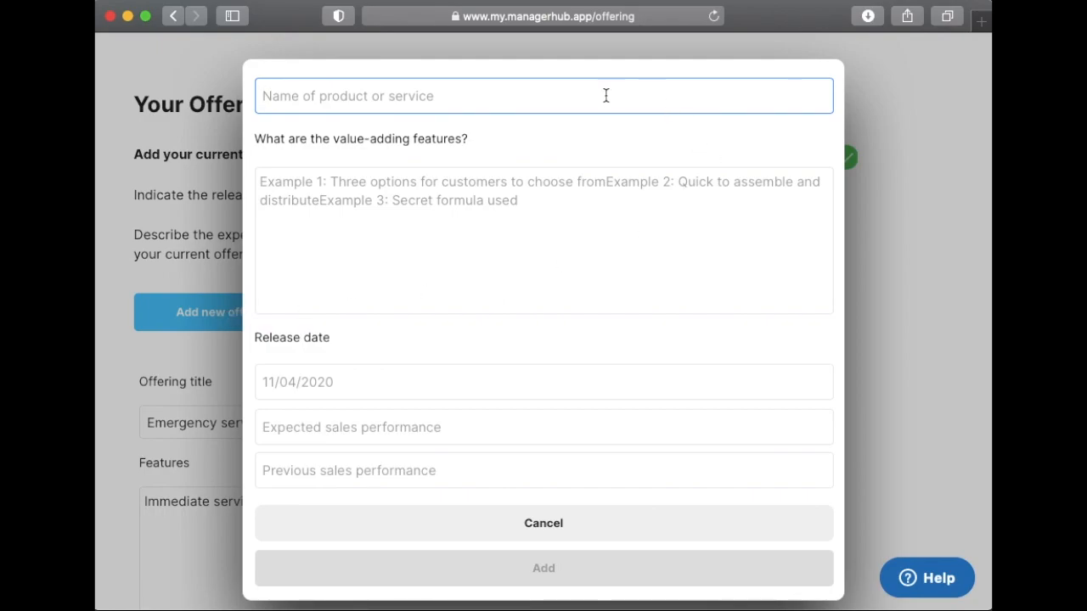
{"action": "left_click", "coordinate": [597, 516]}
{"action": "left_click", "coordinate": [769, 528]}
- Review the Emergency service and Installation service offerings and proceed to the Campaigns stage
{"action": "scroll", "coordinate": [509, 412], "scroll_direction": "down", "scroll_amount": 6}
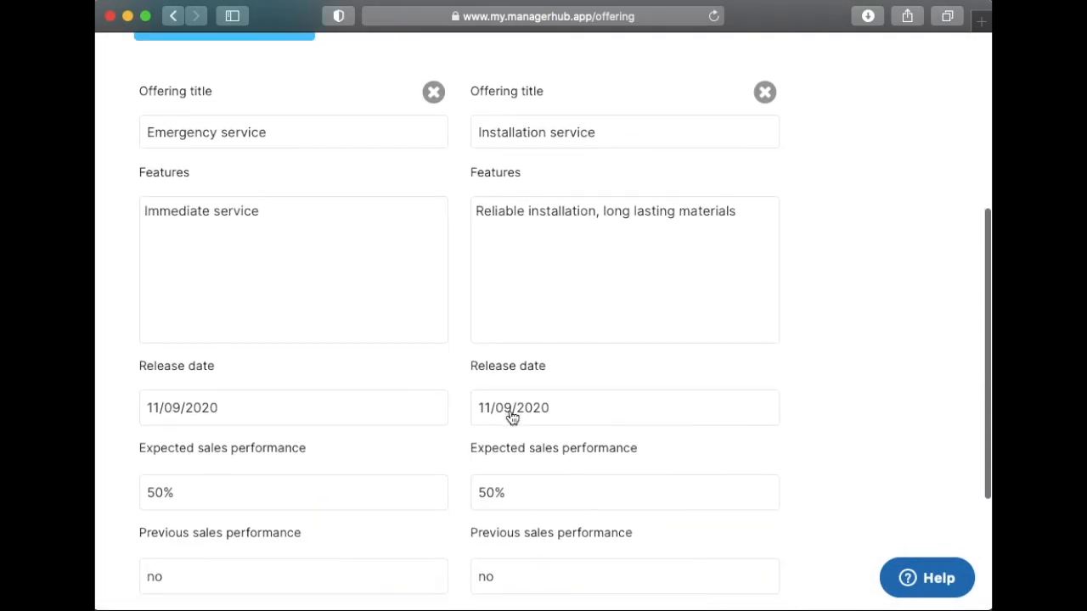
{"action": "scroll", "coordinate": [510, 416], "scroll_direction": "down", "scroll_amount": 1}
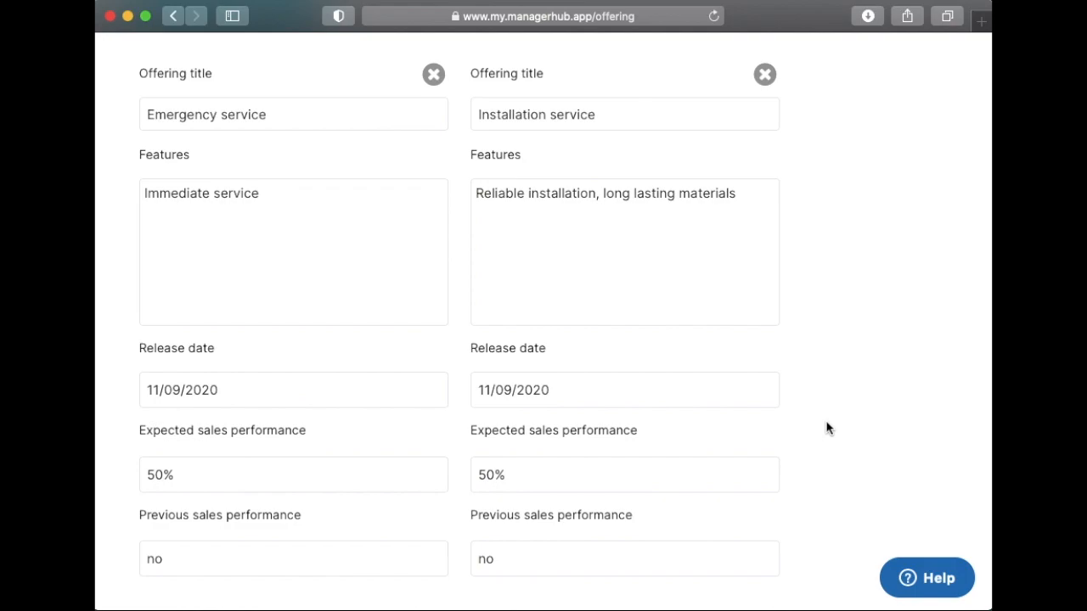
{"action": "scroll", "coordinate": [827, 429], "scroll_direction": "down", "scroll_amount": 4}
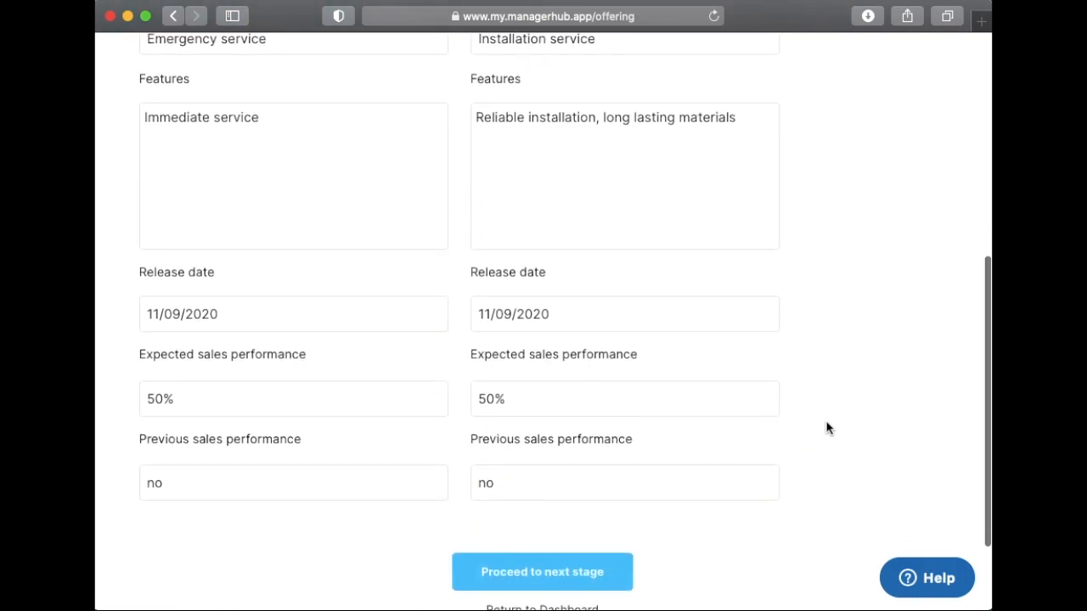
{"action": "scroll", "coordinate": [828, 429], "scroll_direction": "down", "scroll_amount": 4}
{"action": "left_click", "coordinate": [567, 498]}
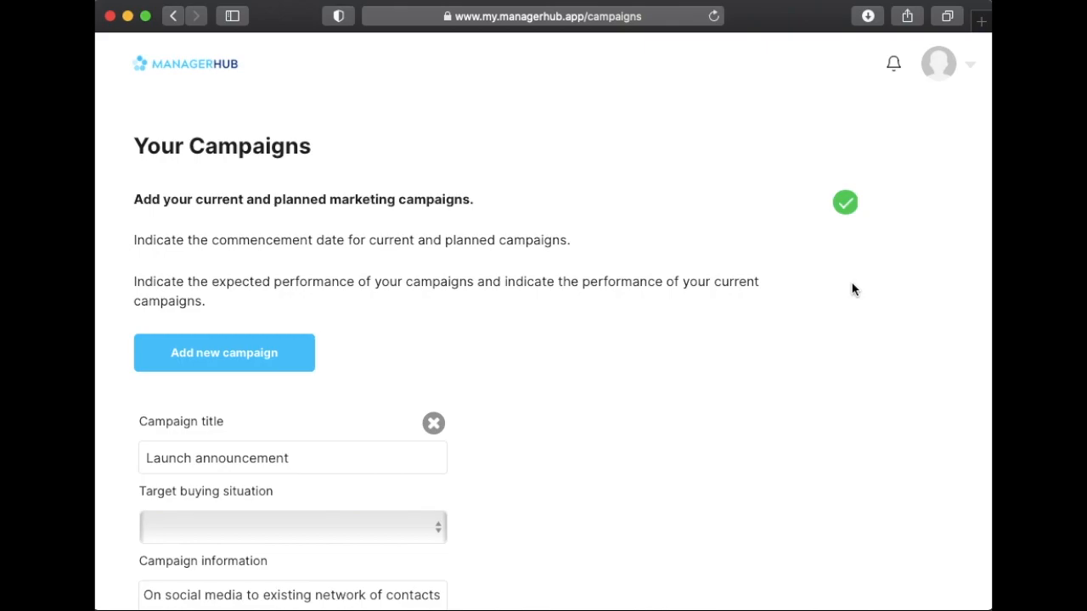
- Examine the entry fields of the new campaign form and close it without adding a campaign
{"action": "scroll", "coordinate": [853, 290], "scroll_direction": "down", "scroll_amount": 1}
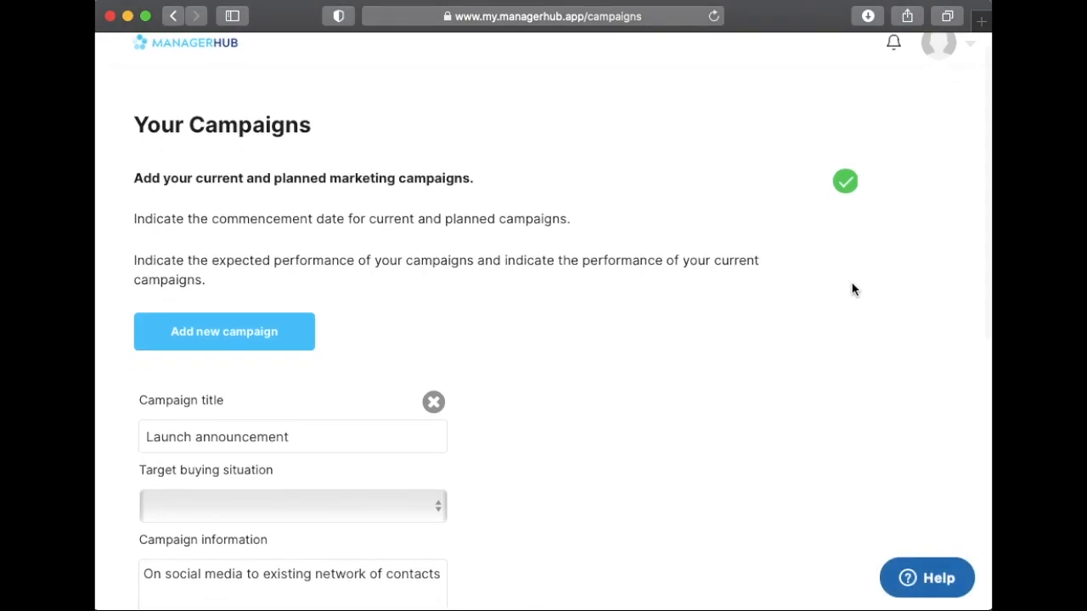
{"action": "scroll", "coordinate": [853, 289], "scroll_direction": "down", "scroll_amount": 2}
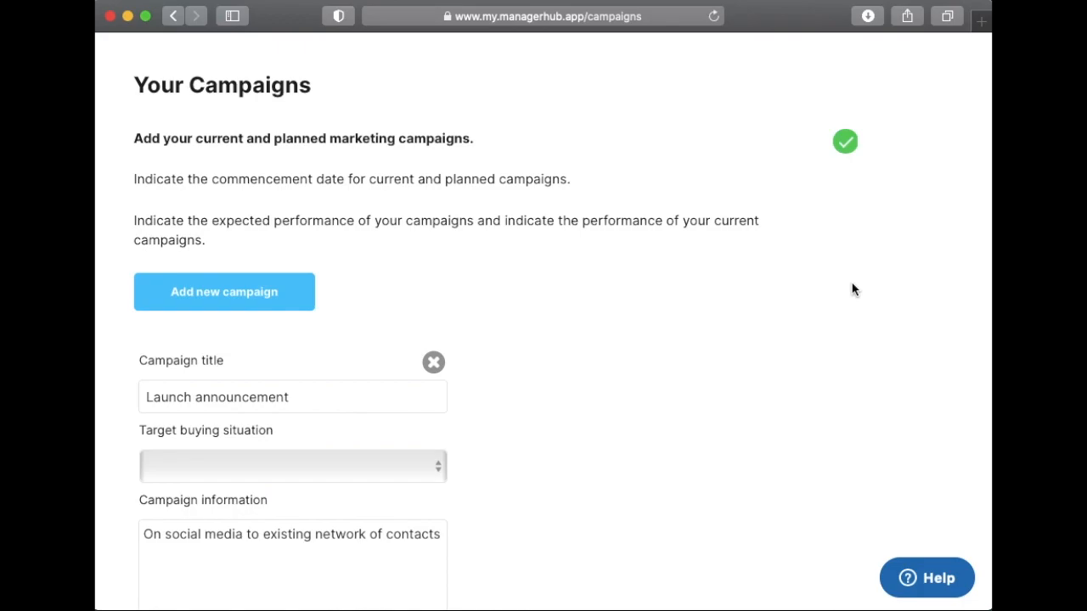
{"action": "left_click", "coordinate": [230, 299]}
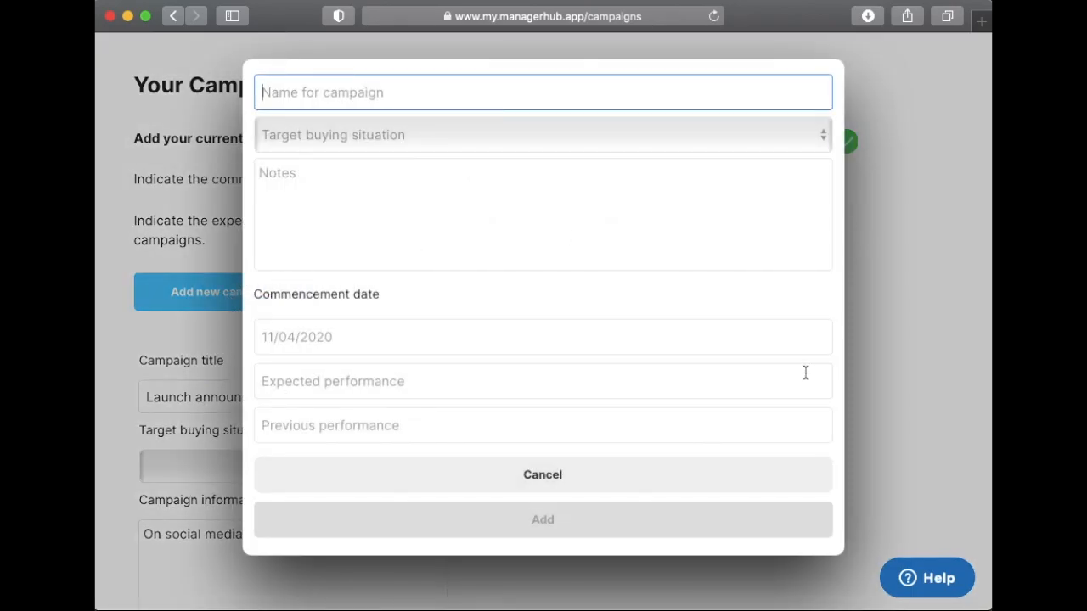
{"action": "left_click", "coordinate": [771, 475]}
- Review the details of the Launch announcement campaign and proceed to the Purpose stage
{"action": "scroll", "coordinate": [794, 458], "scroll_direction": "down", "scroll_amount": 7}
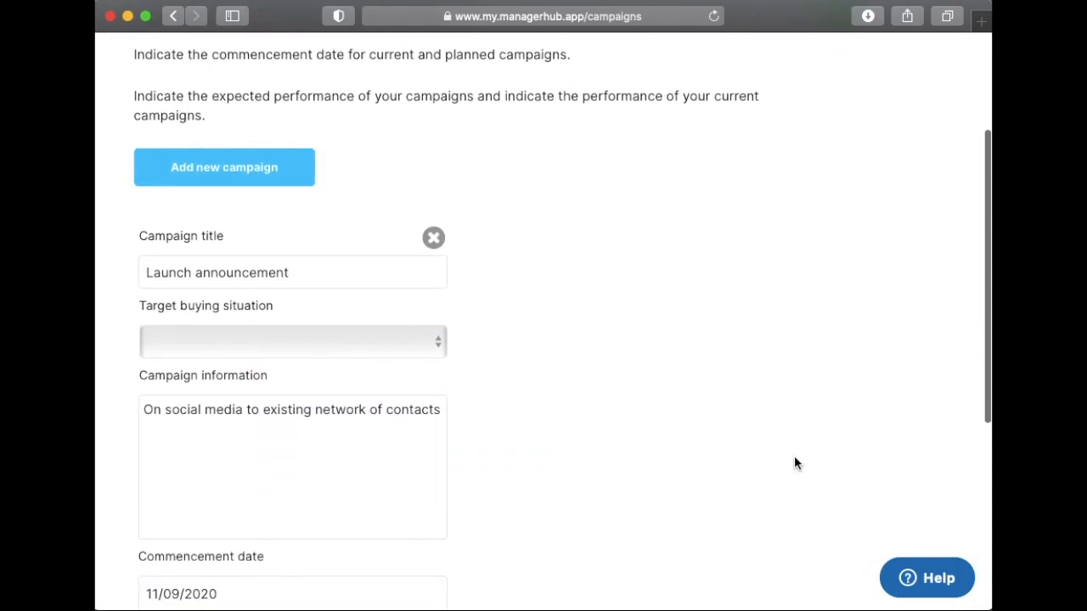
{"action": "left_click", "coordinate": [335, 92]}
{"action": "left_click", "coordinate": [575, 136]}
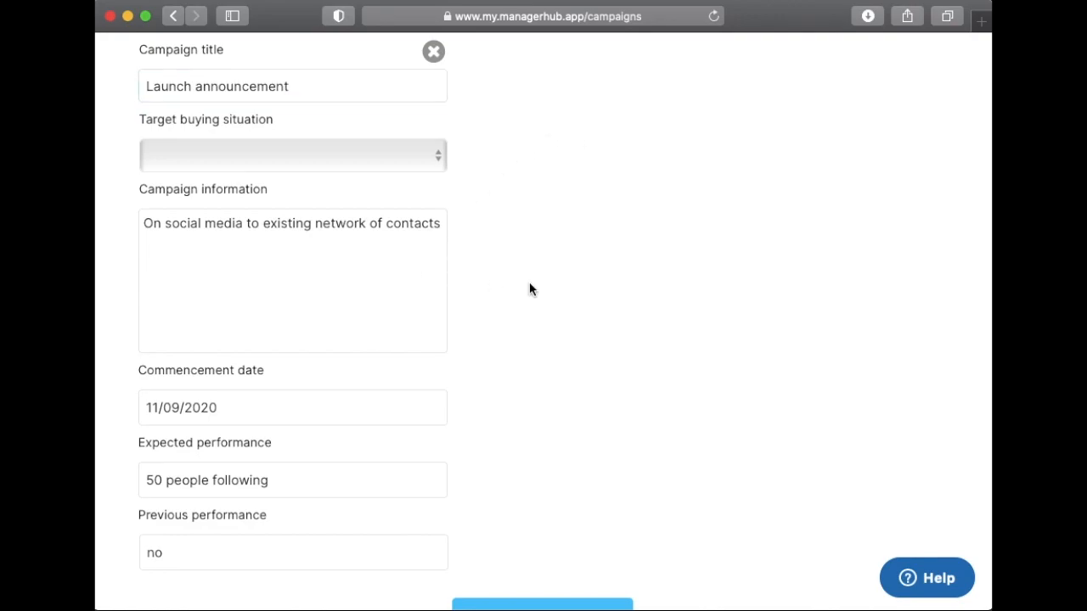
{"action": "scroll", "coordinate": [529, 288], "scroll_direction": "down", "scroll_amount": 1}
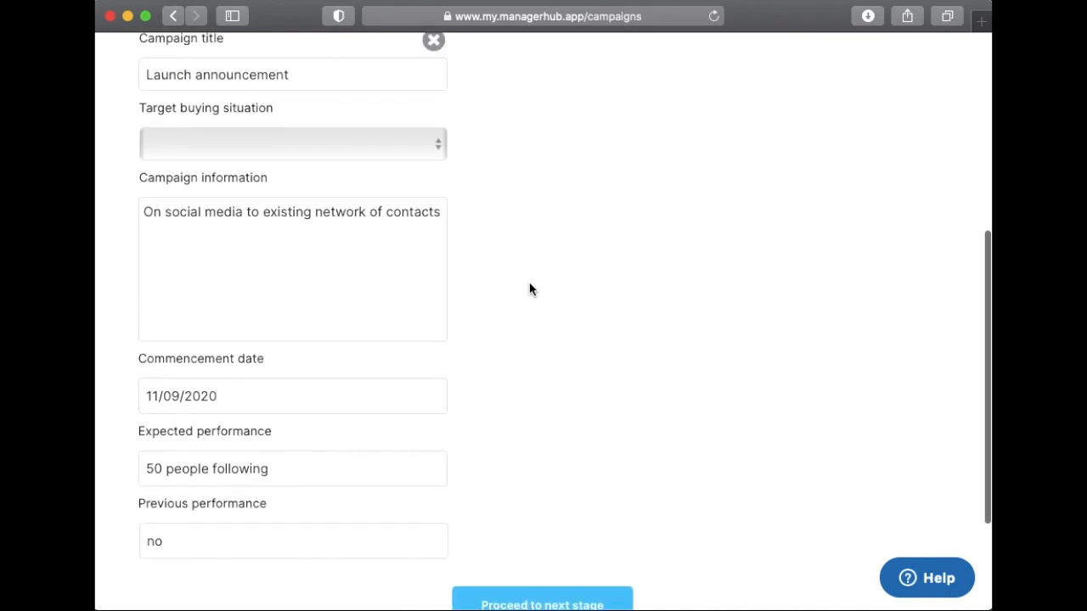
{"action": "scroll", "coordinate": [528, 289], "scroll_direction": "down", "scroll_amount": 2}
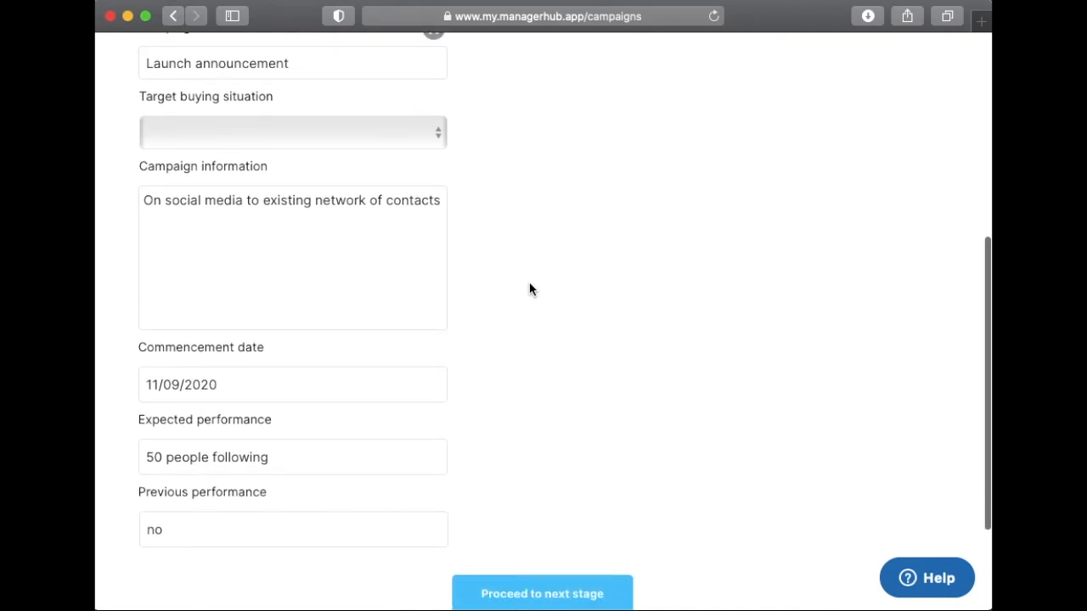
{"action": "left_click", "coordinate": [556, 583]}
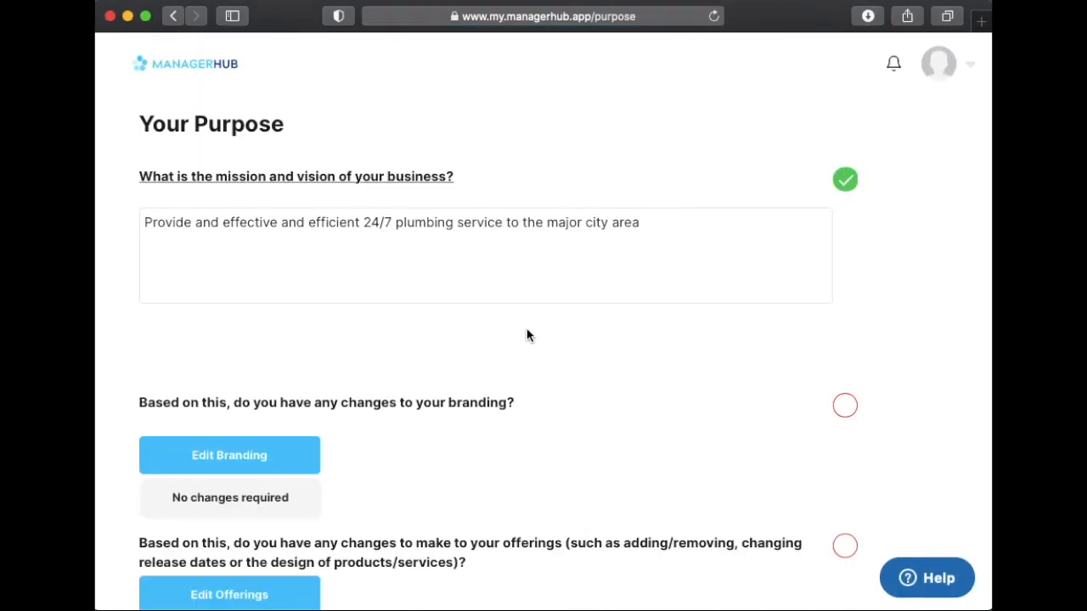
- Read the help article linked from the mission and vision question and return to the Purpose page
{"action": "scroll", "coordinate": [527, 335], "scroll_direction": "down", "scroll_amount": 1}
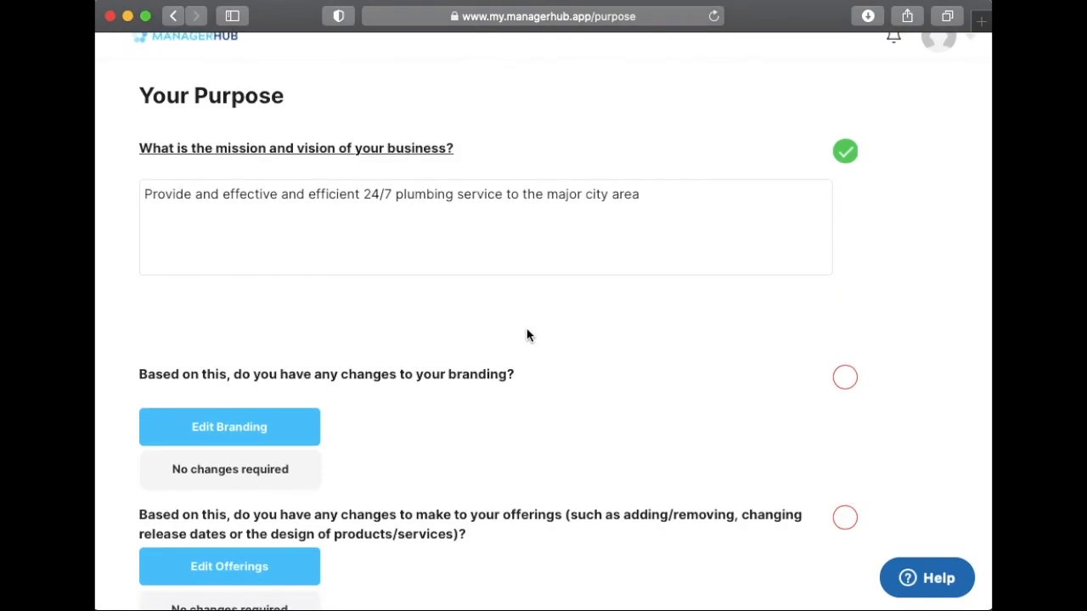
{"action": "left_click", "coordinate": [357, 150]}
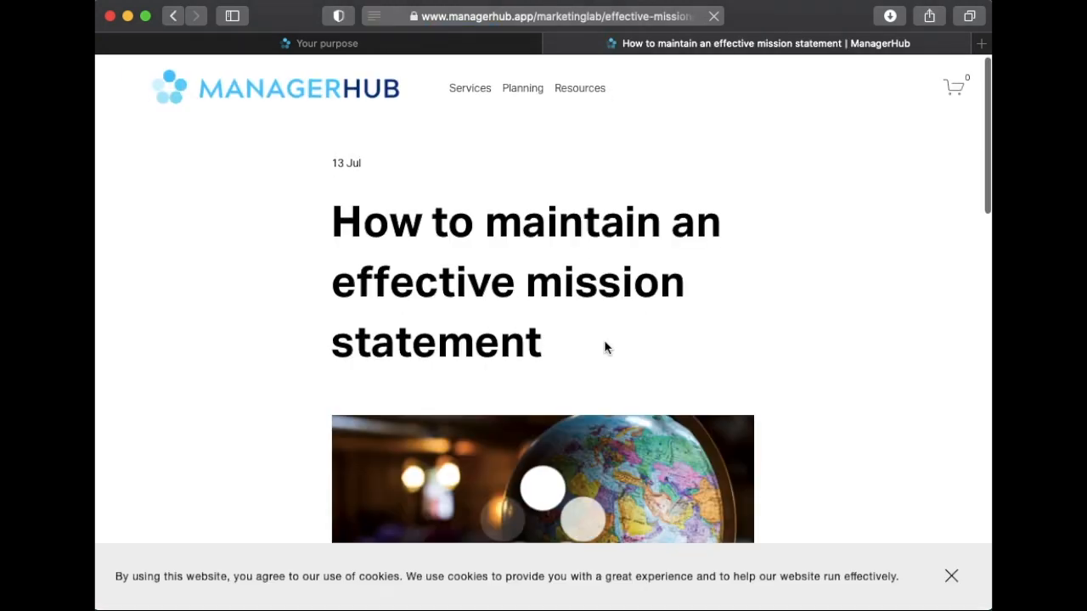
{"action": "scroll", "coordinate": [605, 347], "scroll_direction": "down", "scroll_amount": 5}
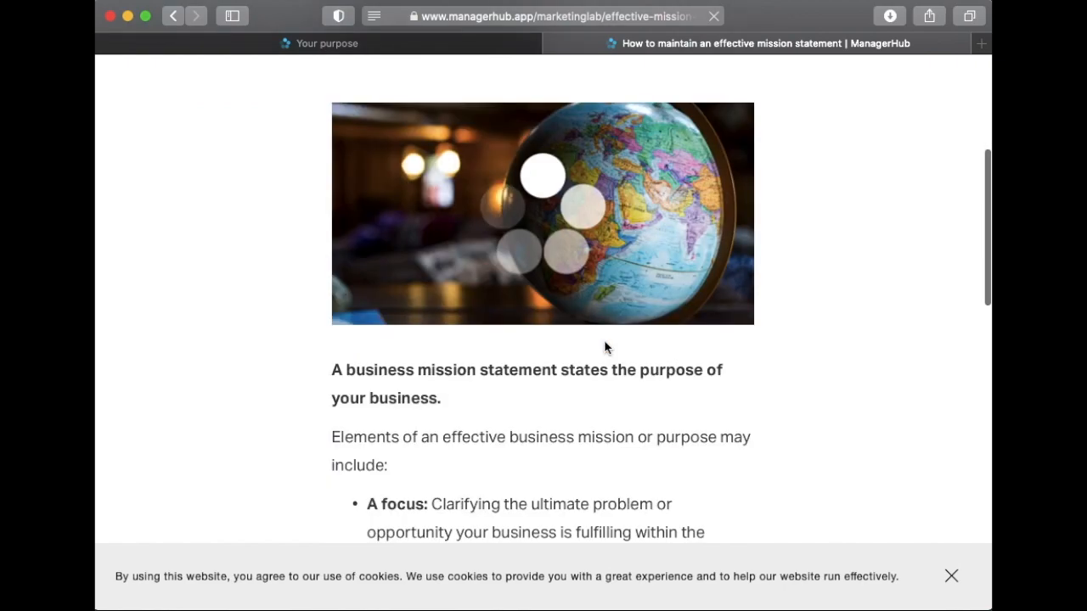
{"action": "scroll", "coordinate": [604, 345], "scroll_direction": "down", "scroll_amount": 8}
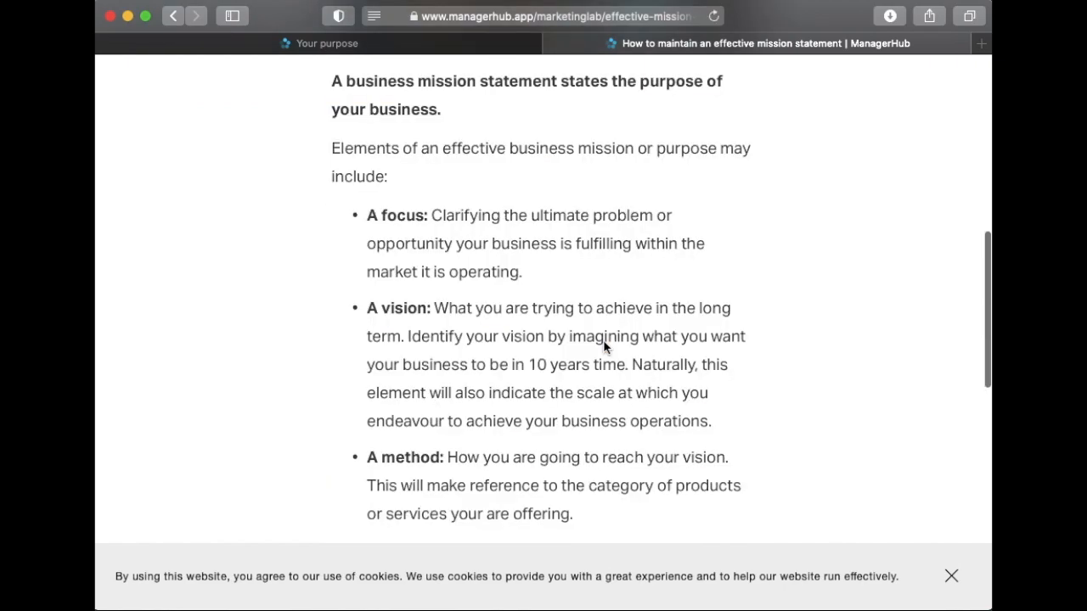
{"action": "scroll", "coordinate": [605, 348], "scroll_direction": "down", "scroll_amount": 3}
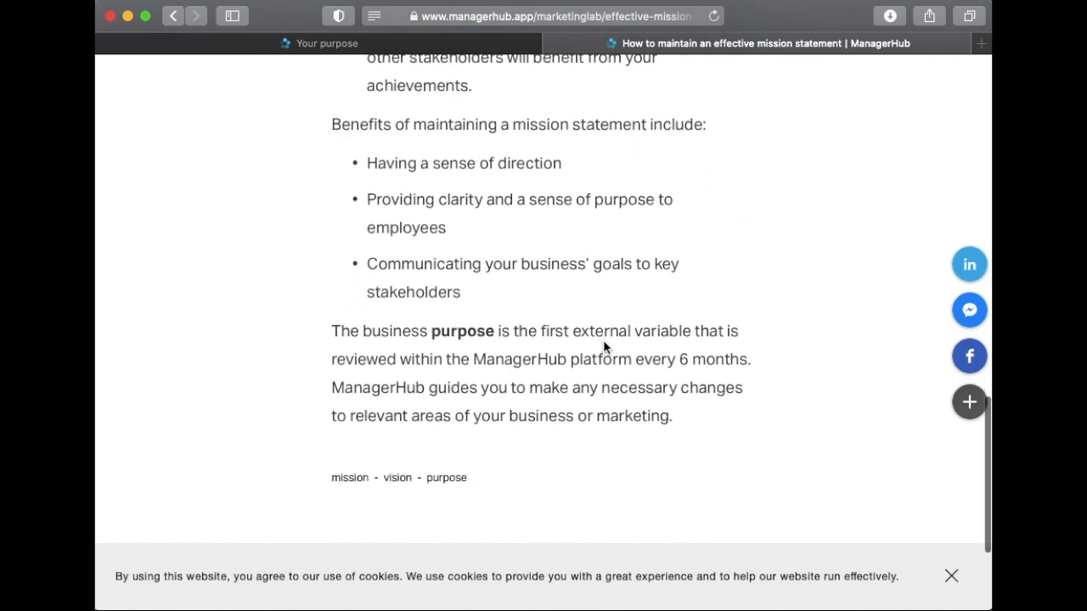
{"action": "left_click", "coordinate": [548, 46]}
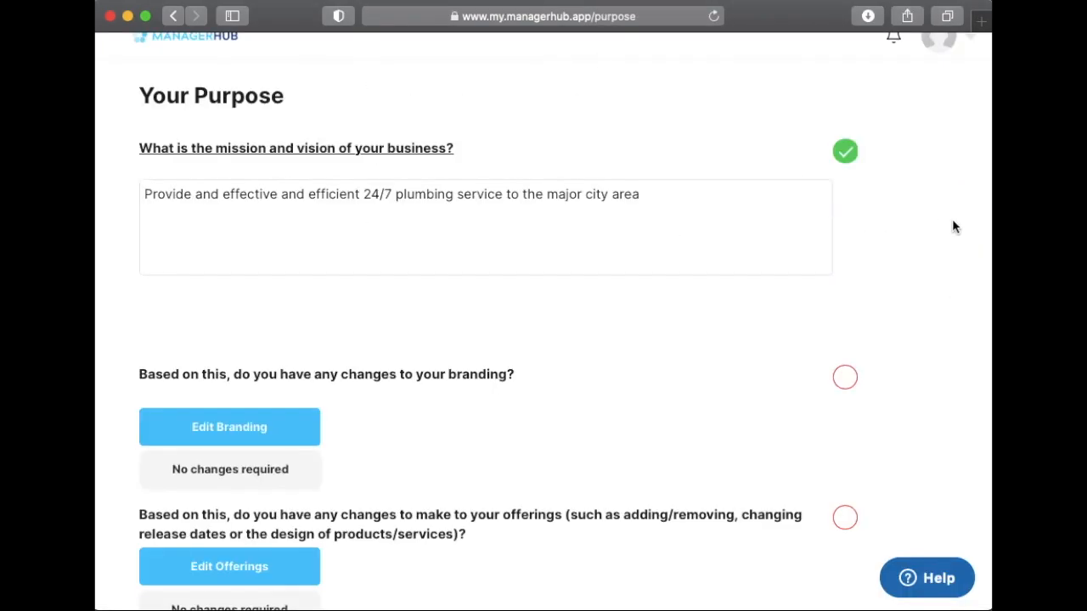
- Mark branding, offerings and campaigns as requiring no changes based on the business purpose
{"action": "scroll", "coordinate": [953, 227], "scroll_direction": "down", "scroll_amount": 5}
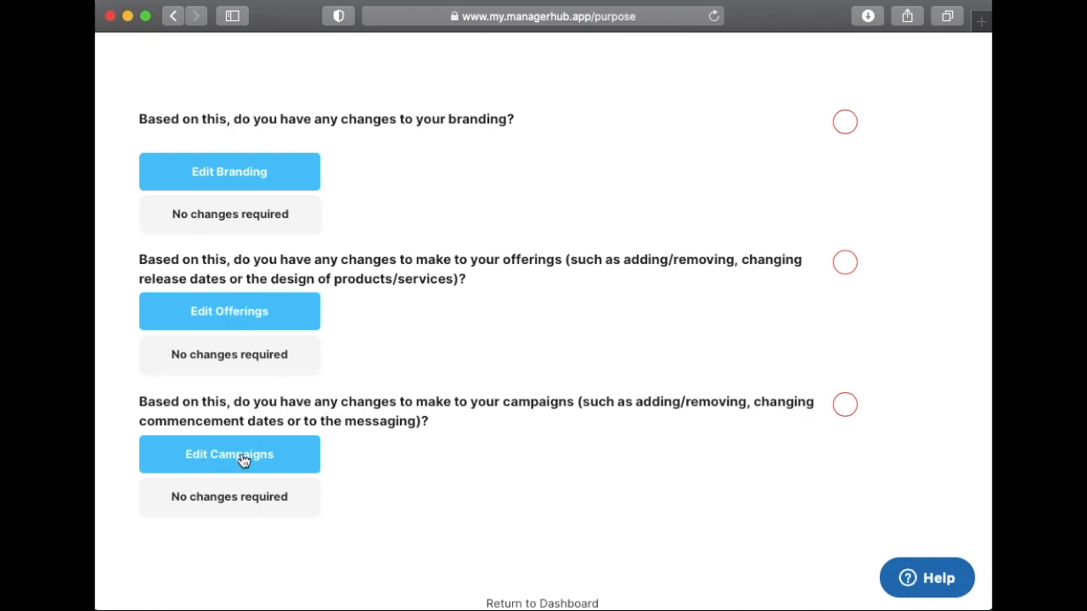
{"action": "scroll", "coordinate": [396, 214], "scroll_direction": "up", "scroll_amount": 1}
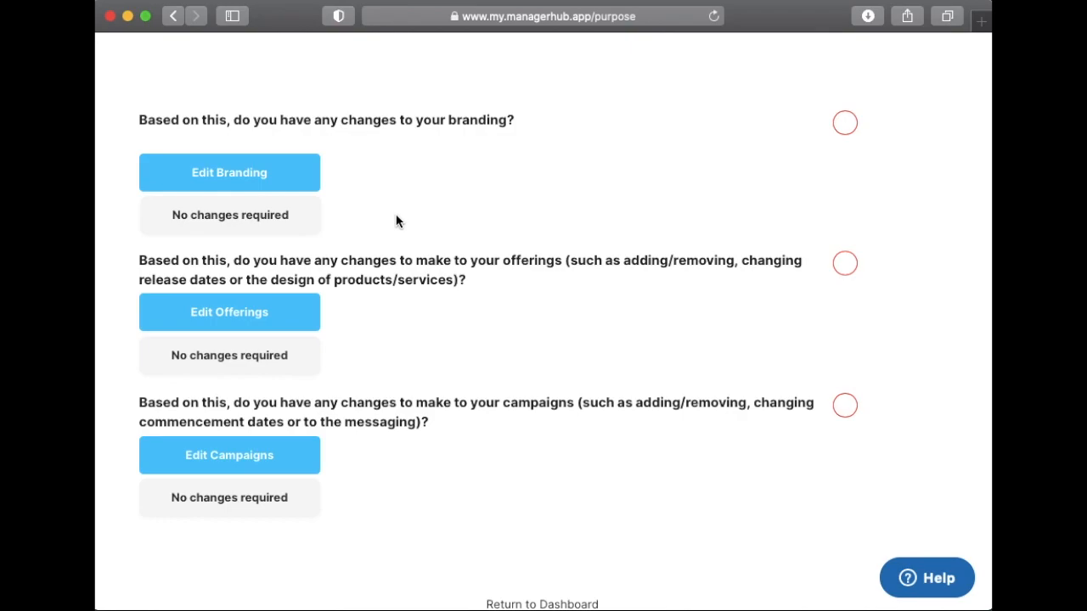
{"action": "left_click", "coordinate": [224, 222]}
{"action": "left_click", "coordinate": [234, 360]}
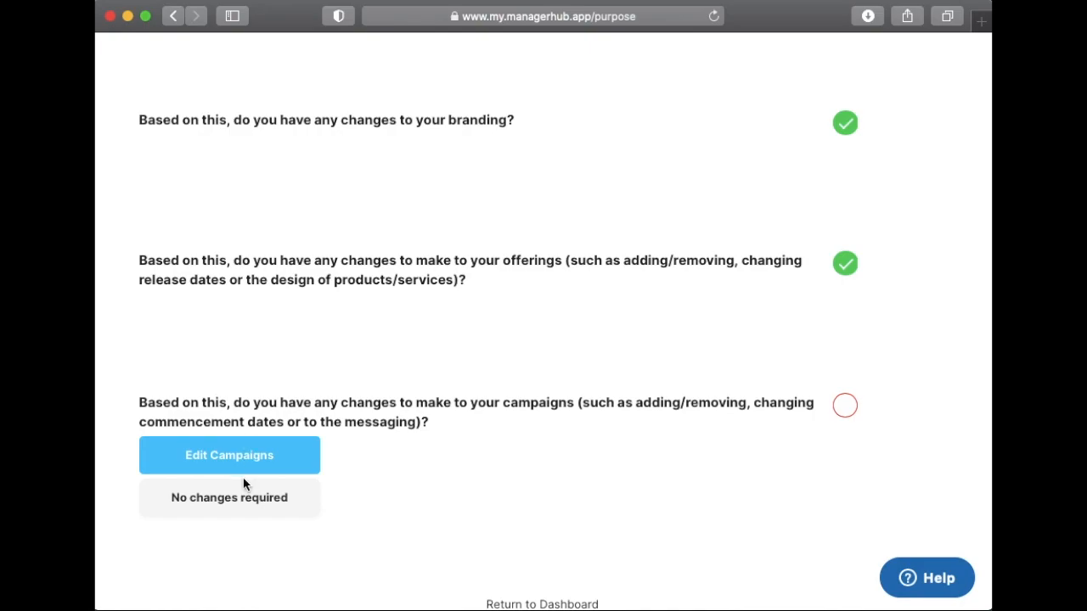
{"action": "left_click", "coordinate": [238, 504]}
{"action": "scroll", "coordinate": [624, 467], "scroll_direction": "down", "scroll_amount": 3}
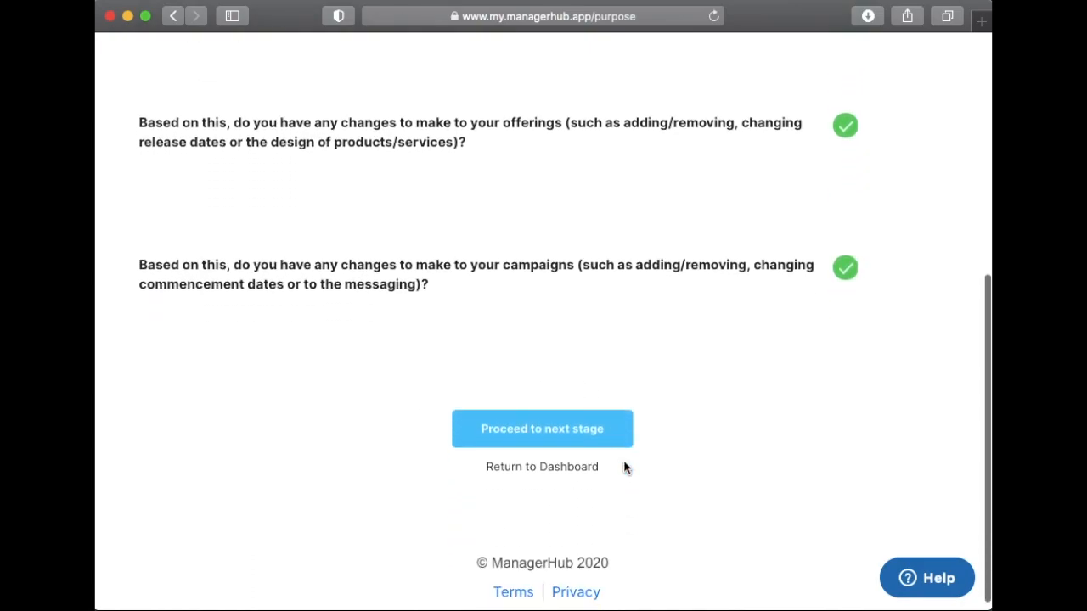
- Proceed to the Customers stage and open the form for a new customer type
{"action": "left_click", "coordinate": [546, 428]}
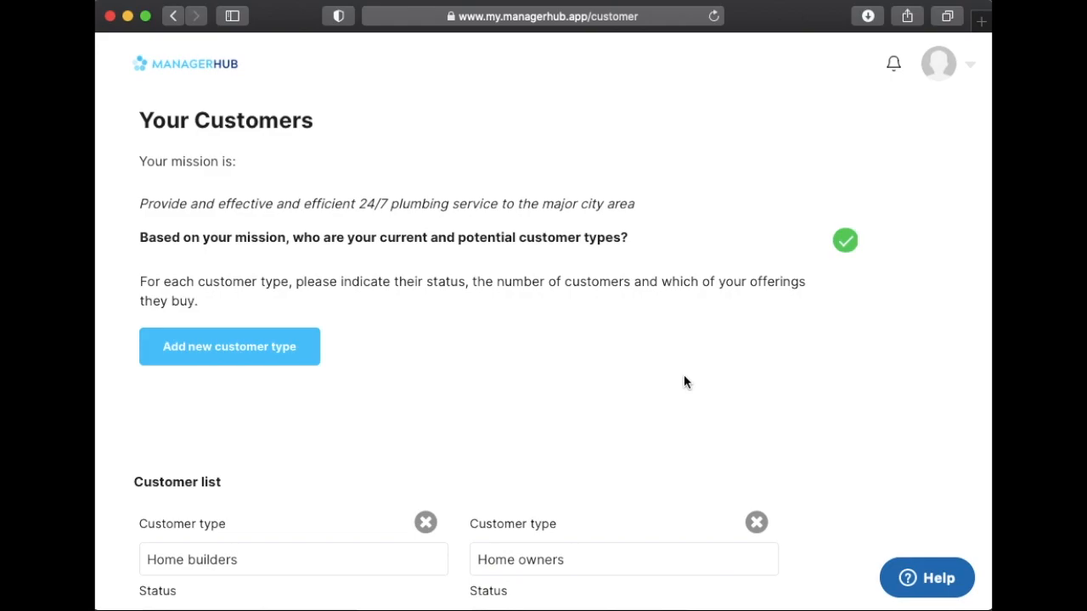
{"action": "scroll", "coordinate": [685, 382], "scroll_direction": "down", "scroll_amount": 2}
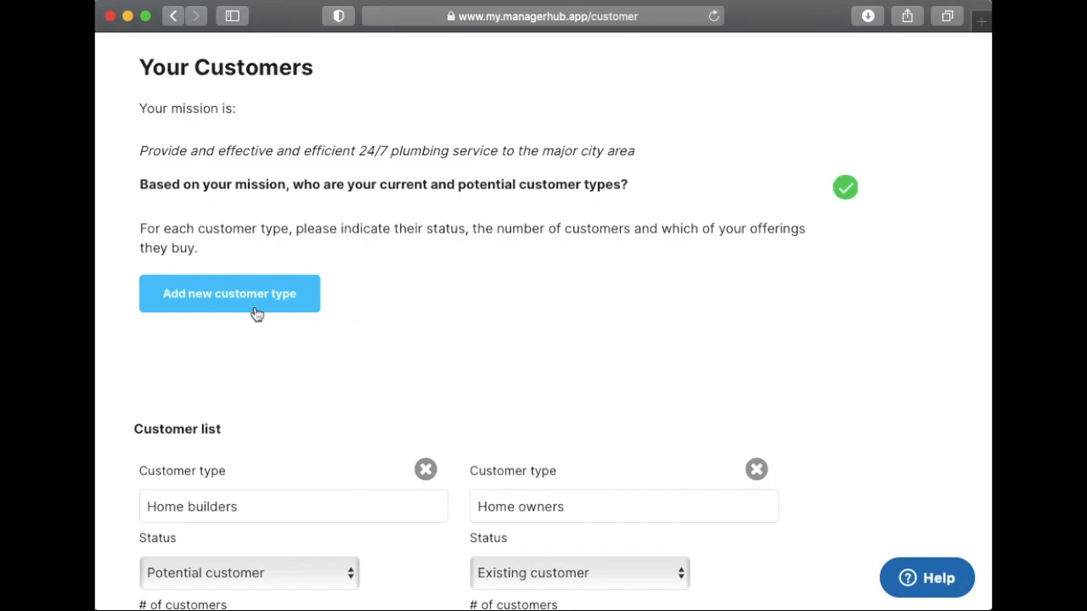
{"action": "left_click", "coordinate": [213, 303]}
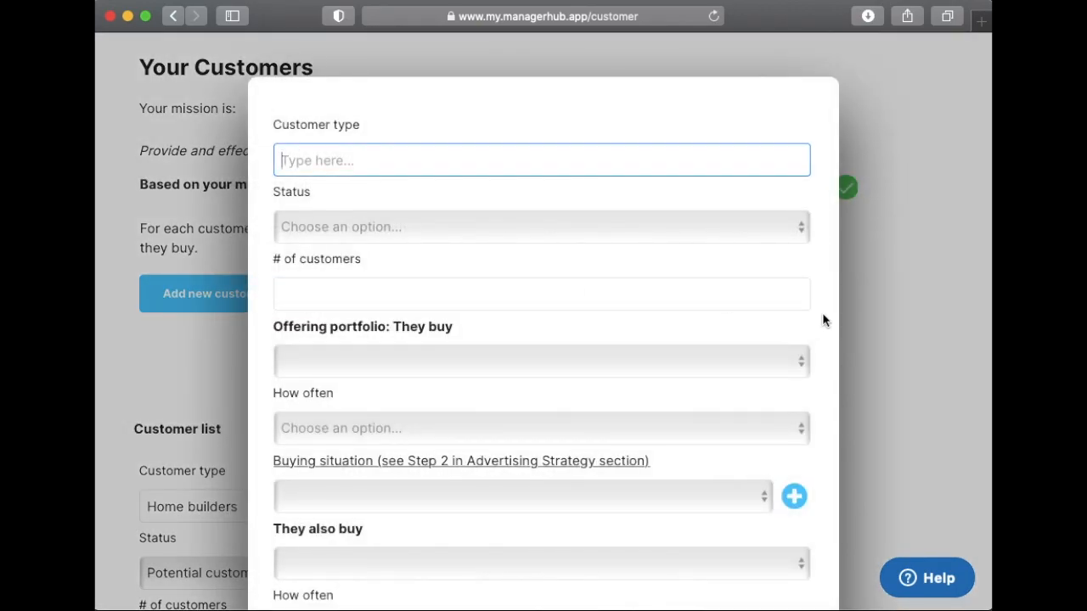
- Examine the status, offering portfolio and purchase frequency fields in the new customer type form without choosing any options
{"action": "left_click", "coordinate": [609, 236]}
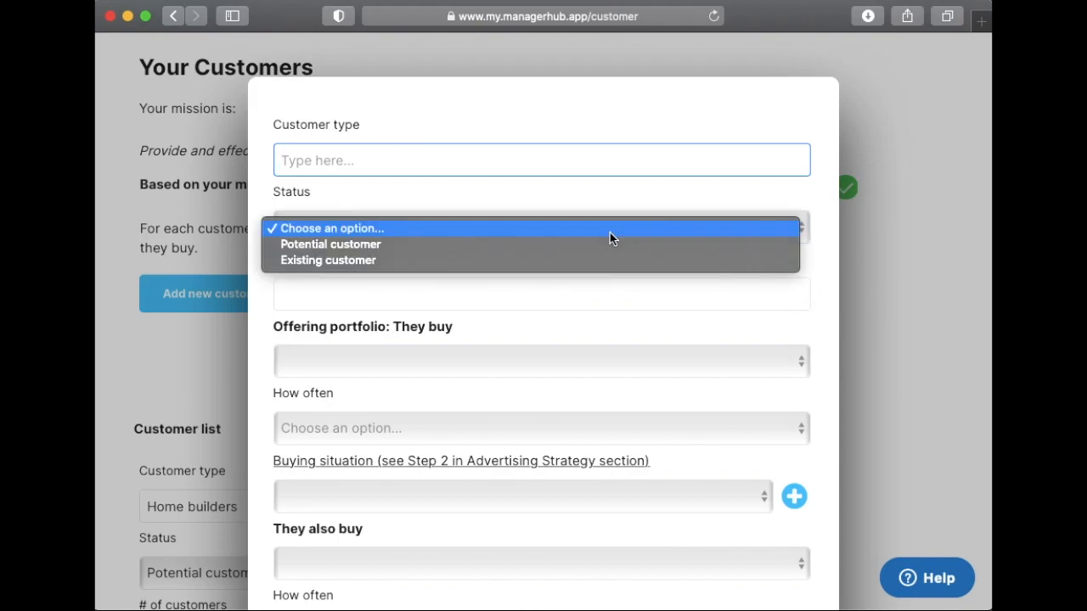
{"action": "left_click", "coordinate": [821, 292]}
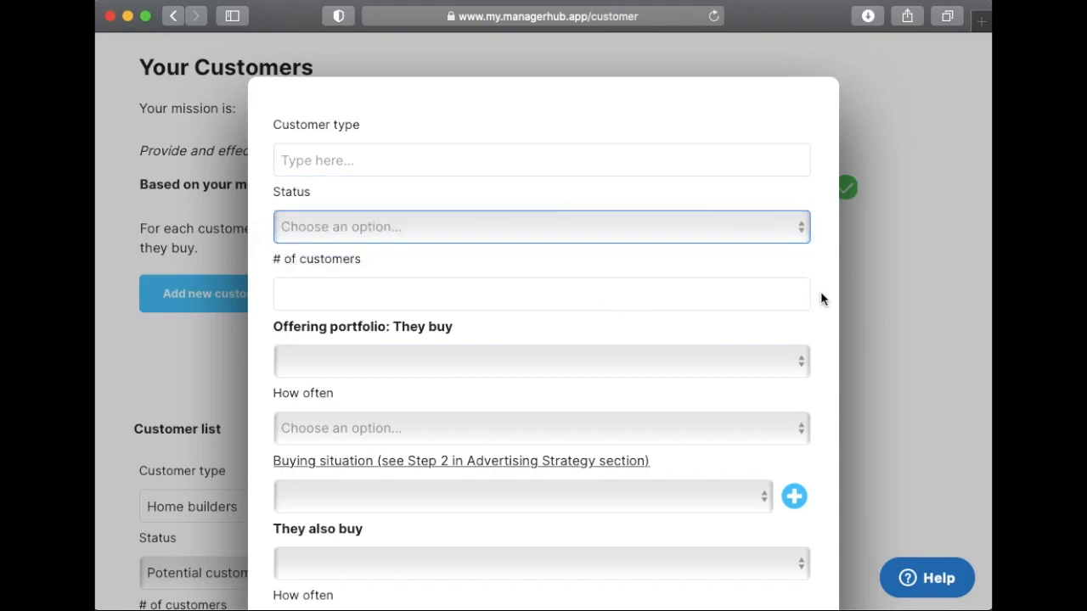
{"action": "scroll", "coordinate": [818, 292], "scroll_direction": "down", "scroll_amount": 1}
{"action": "left_click", "coordinate": [688, 248]}
{"action": "left_click", "coordinate": [764, 323]}
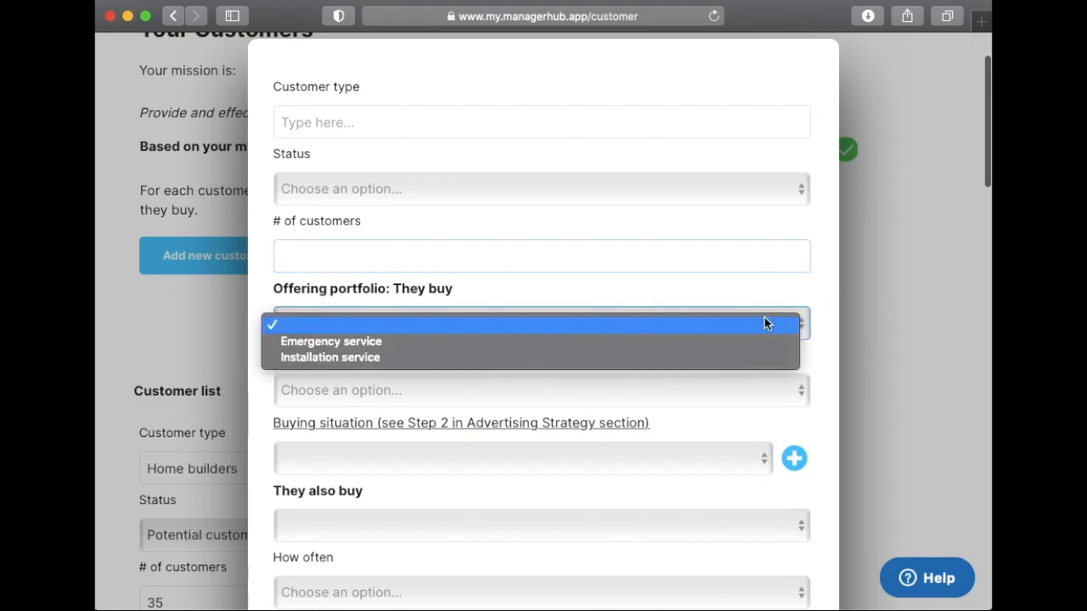
{"action": "left_click", "coordinate": [816, 319]}
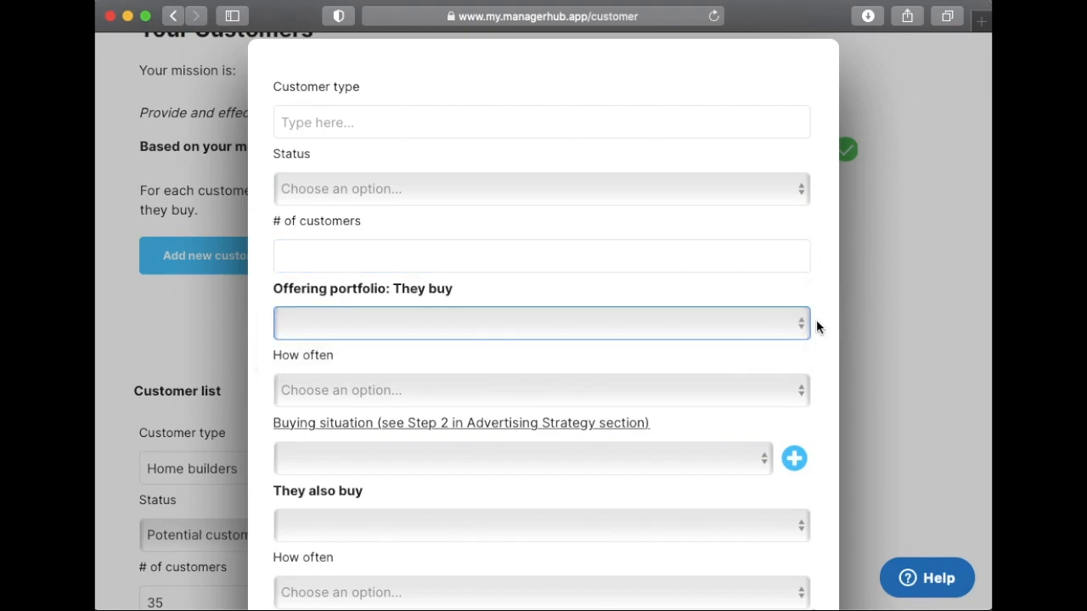
{"action": "scroll", "coordinate": [815, 320], "scroll_direction": "down", "scroll_amount": 2}
{"action": "left_click", "coordinate": [801, 320]}
{"action": "left_click", "coordinate": [822, 313]}
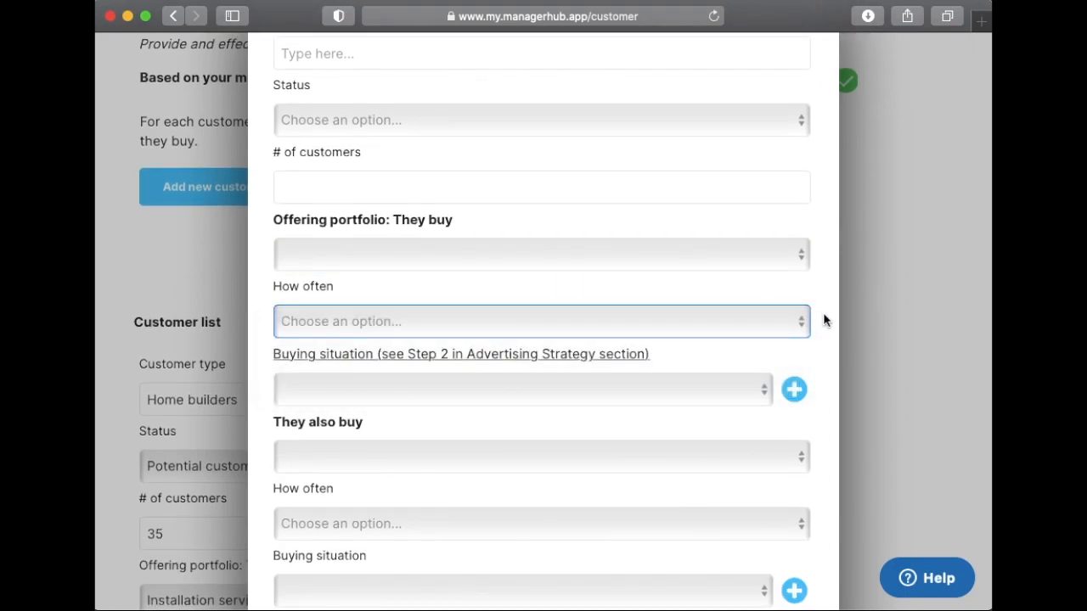
{"action": "scroll", "coordinate": [823, 319], "scroll_direction": "down", "scroll_amount": 6}
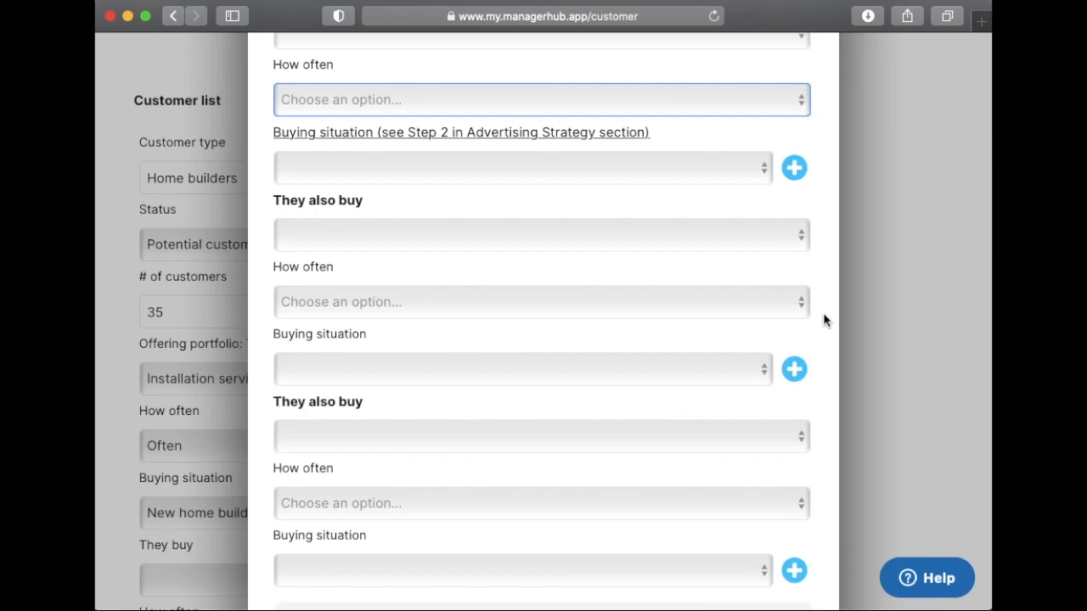
- Read the Advertising strategy steps in the article linked from the buying situation field and return to the customer type form
{"action": "left_click", "coordinate": [355, 133]}
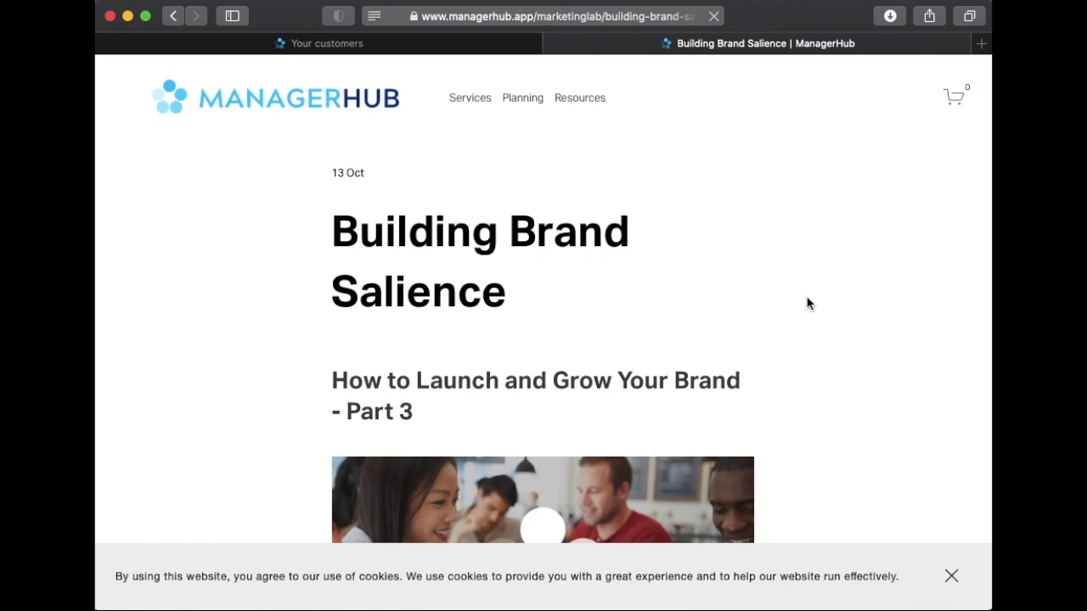
{"action": "scroll", "coordinate": [808, 304], "scroll_direction": "down", "scroll_amount": 1}
{"action": "scroll", "coordinate": [808, 303], "scroll_direction": "down", "scroll_amount": 15}
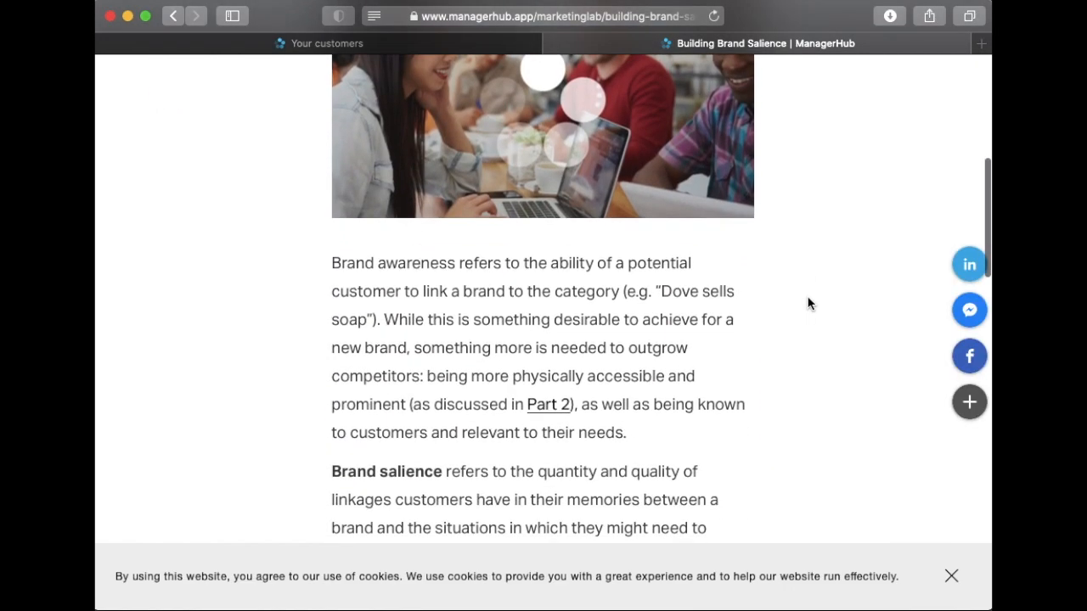
{"action": "scroll", "coordinate": [808, 304], "scroll_direction": "down", "scroll_amount": 5}
{"action": "scroll", "coordinate": [808, 304], "scroll_direction": "up", "scroll_amount": 1}
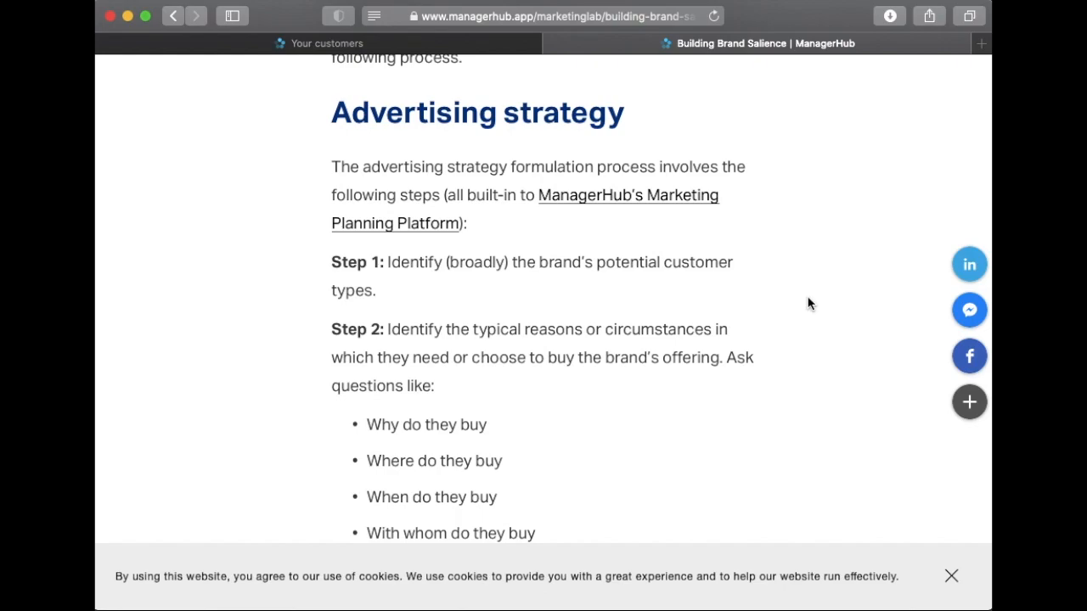
{"action": "scroll", "coordinate": [808, 304], "scroll_direction": "down", "scroll_amount": 2}
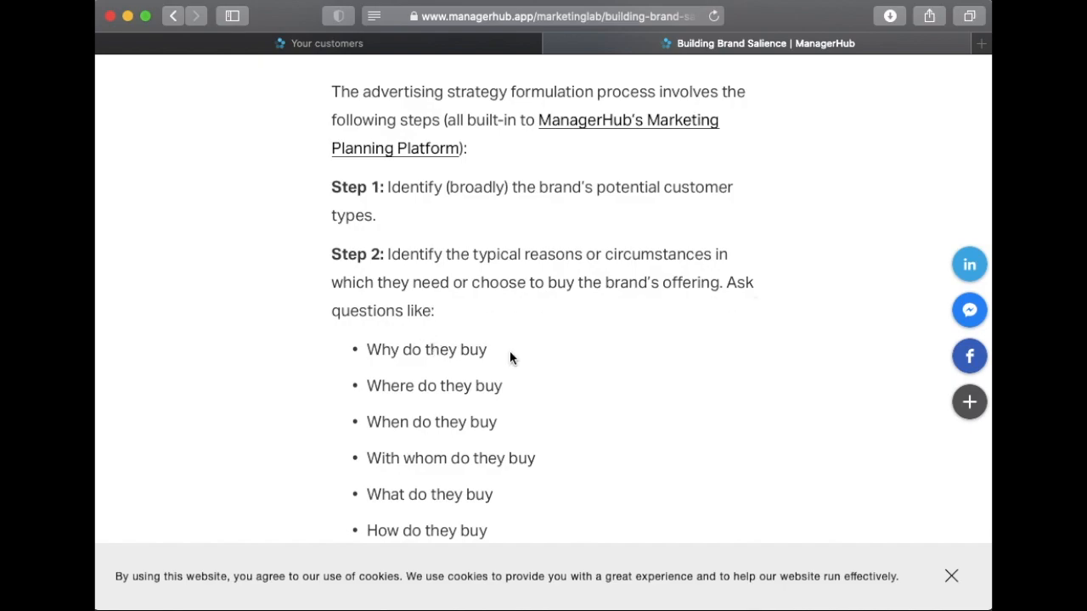
{"action": "scroll", "coordinate": [512, 347], "scroll_direction": "down", "scroll_amount": 3}
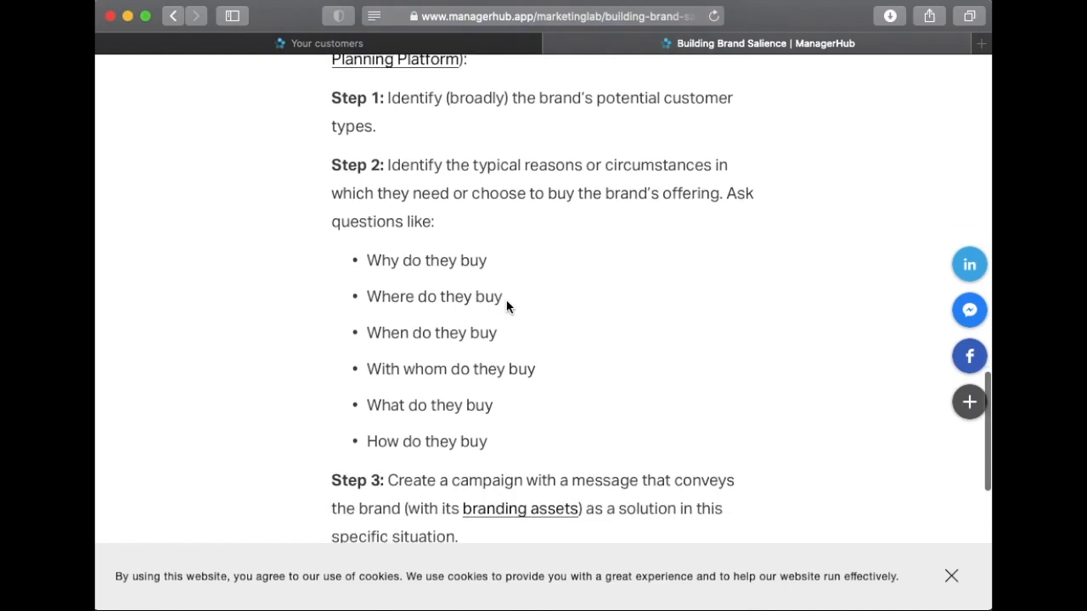
{"action": "scroll", "coordinate": [519, 307], "scroll_direction": "down", "scroll_amount": 1}
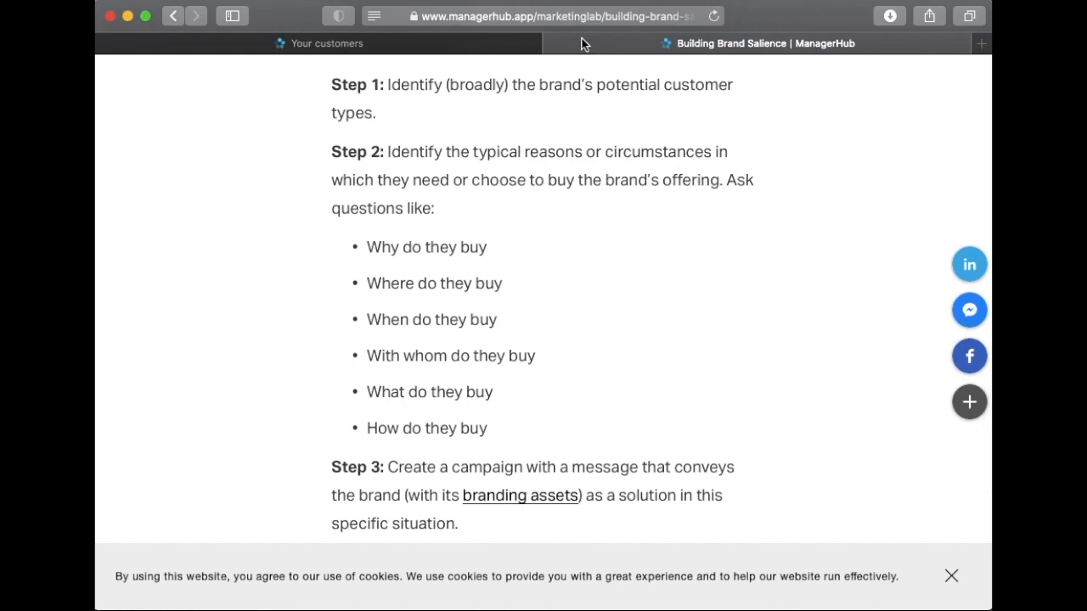
{"action": "left_click", "coordinate": [553, 44]}
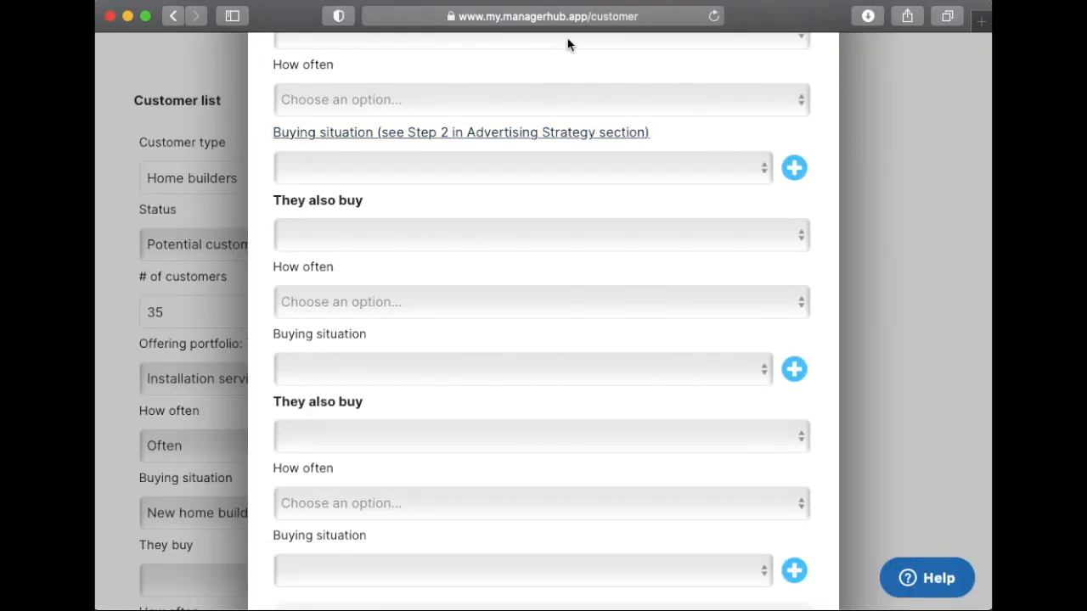
- Add the buying situation "10 years after new home build - inspection required" under the first offering in the customer type form
{"action": "scroll", "coordinate": [741, 192], "scroll_direction": "up", "scroll_amount": 1}
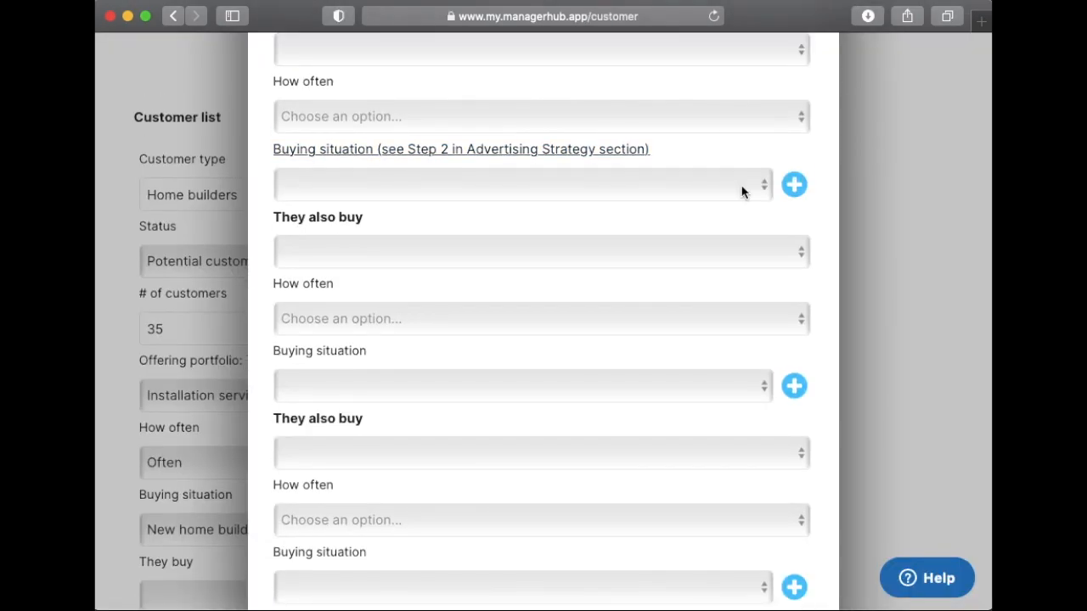
{"action": "left_click", "coordinate": [794, 185]}
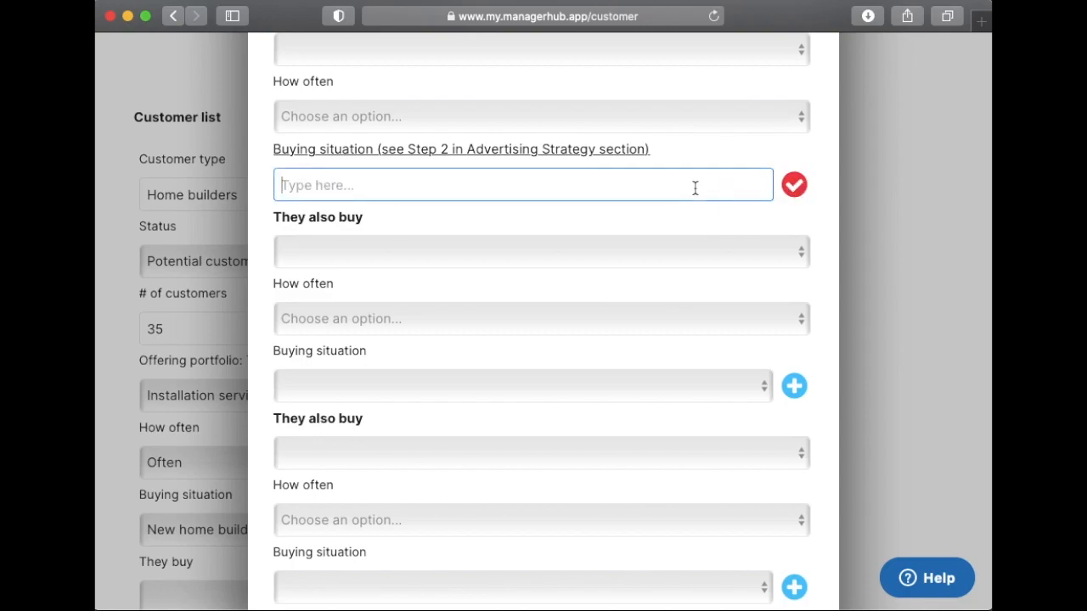
{"action": "type", "text": "10 years after new "}
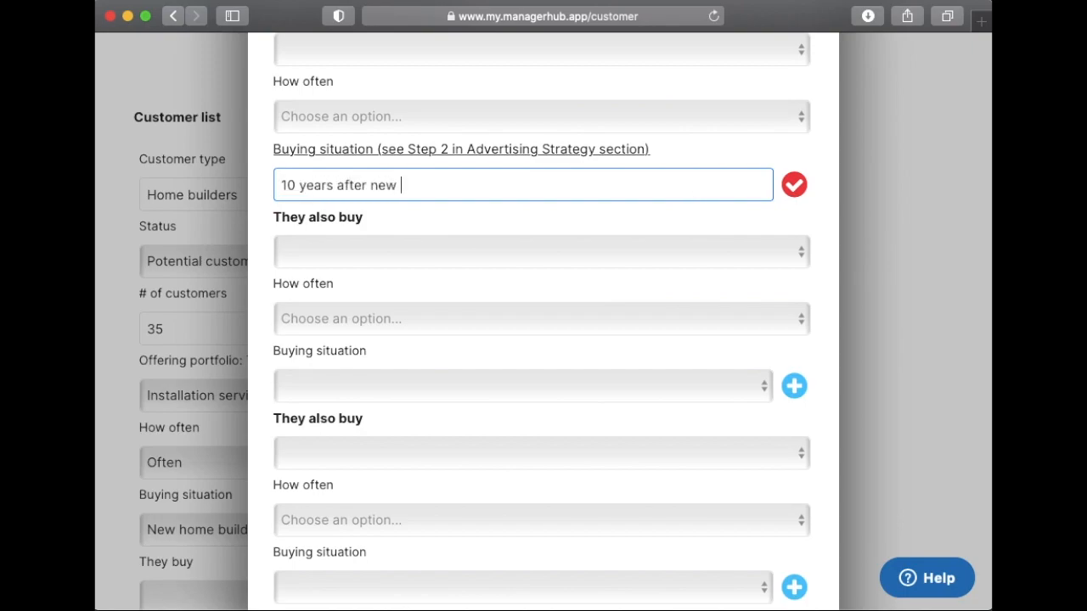
{"action": "type", "text": "home build - inspection required"}
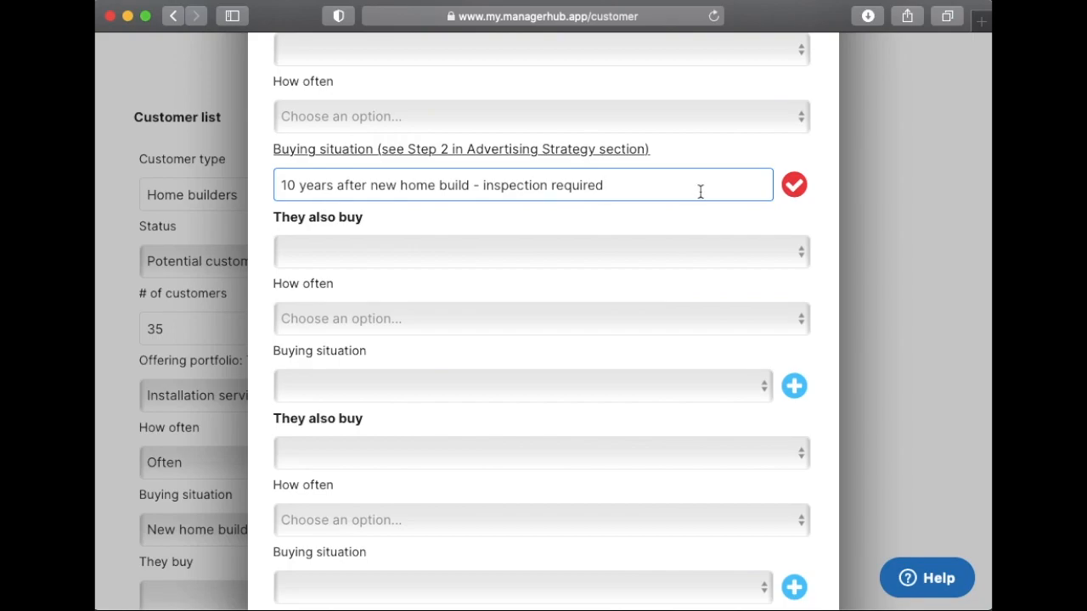
{"action": "left_click", "coordinate": [793, 188]}
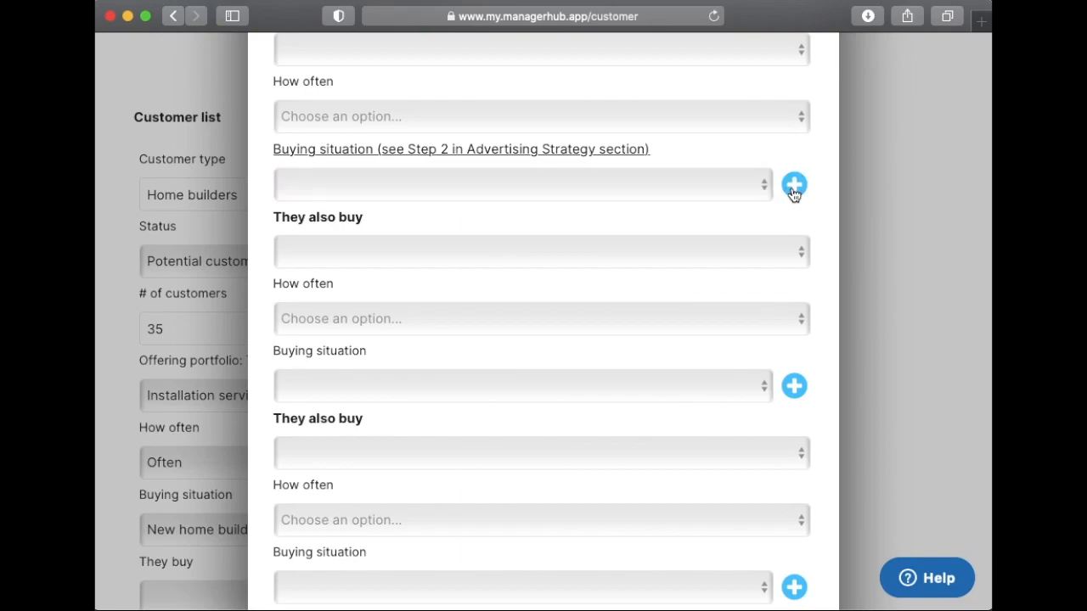
- Look over the whole new customer type form and cancel it without submitting a customer type
{"action": "scroll", "coordinate": [781, 231], "scroll_direction": "down", "scroll_amount": 1}
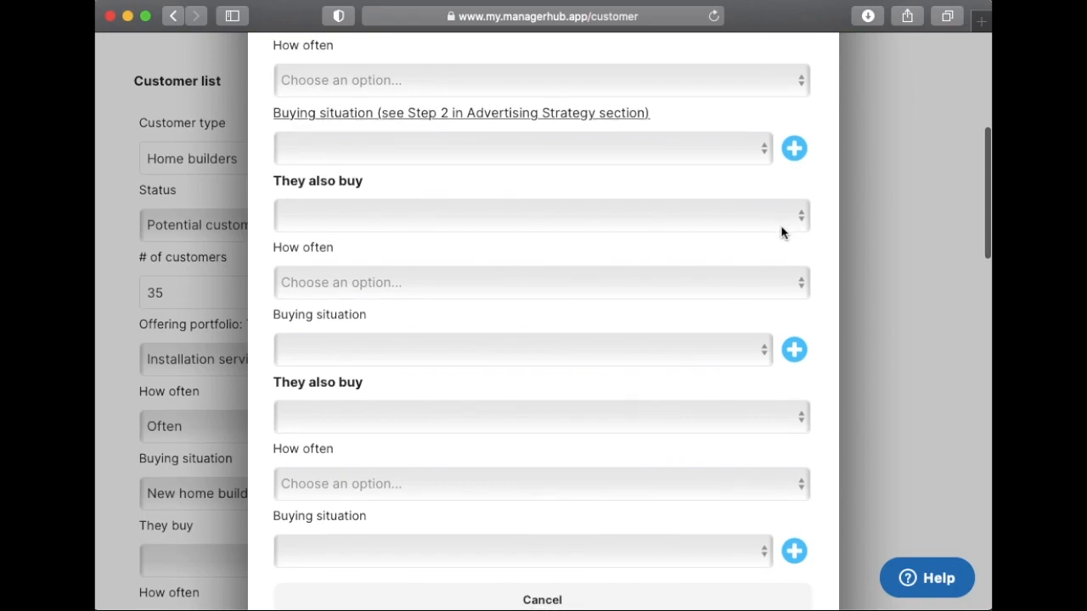
{"action": "scroll", "coordinate": [781, 231], "scroll_direction": "up", "scroll_amount": 5}
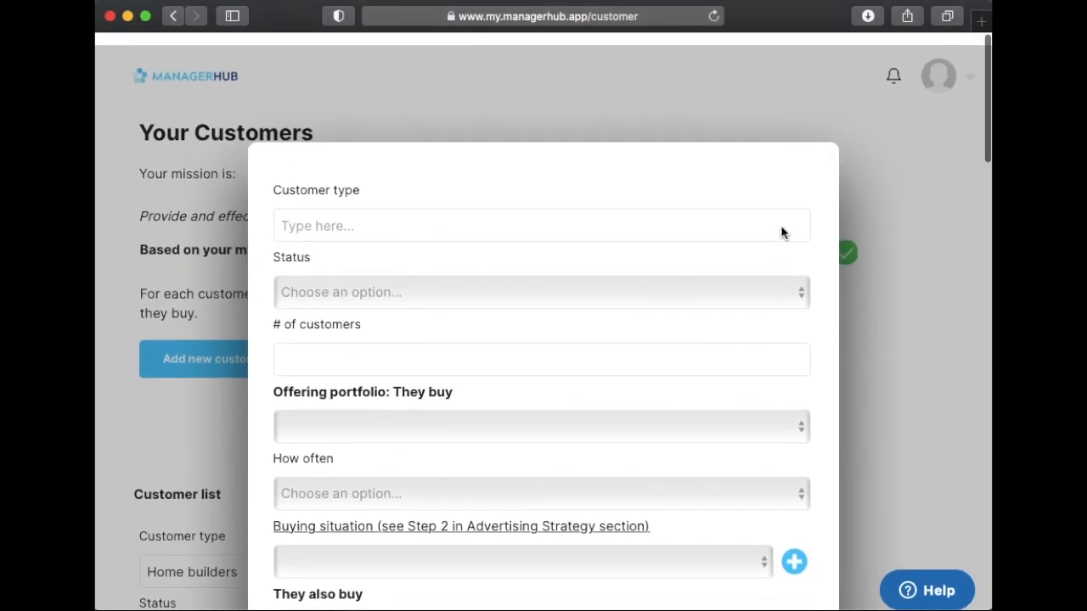
{"action": "scroll", "coordinate": [781, 231], "scroll_direction": "down", "scroll_amount": 10}
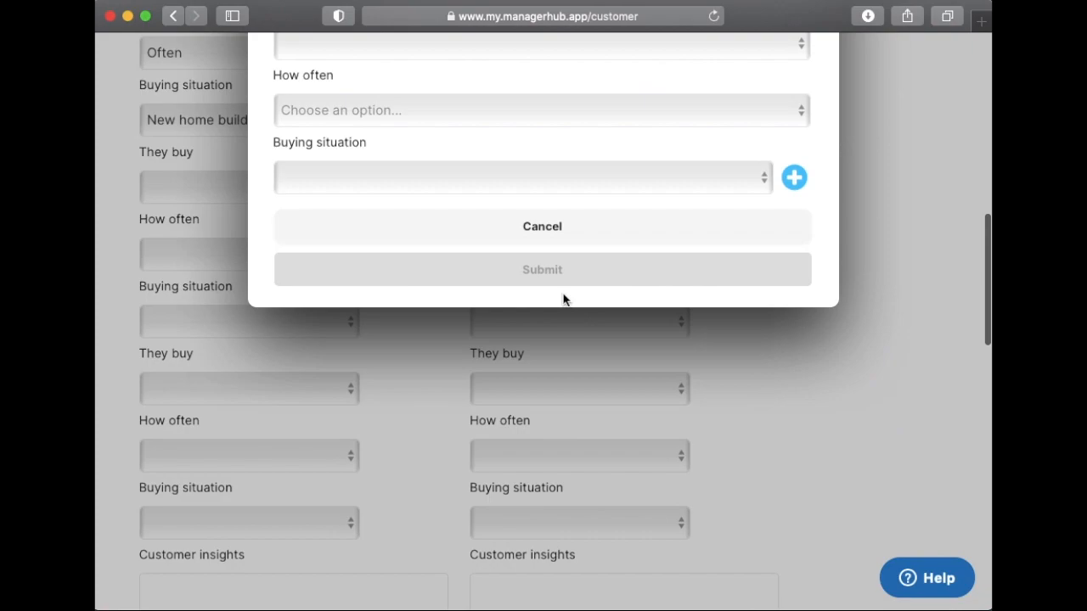
{"action": "left_click", "coordinate": [553, 233]}
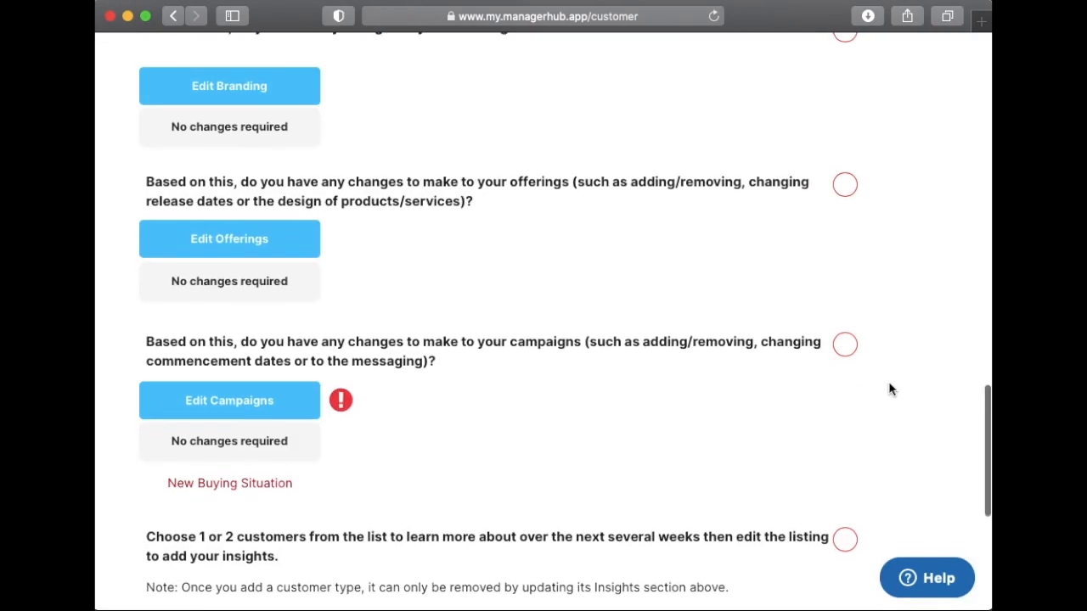
- Review the customer list and mark branding and offerings as requiring no changes based on the customer types
{"action": "scroll", "coordinate": [890, 389], "scroll_direction": "up", "scroll_amount": 15}
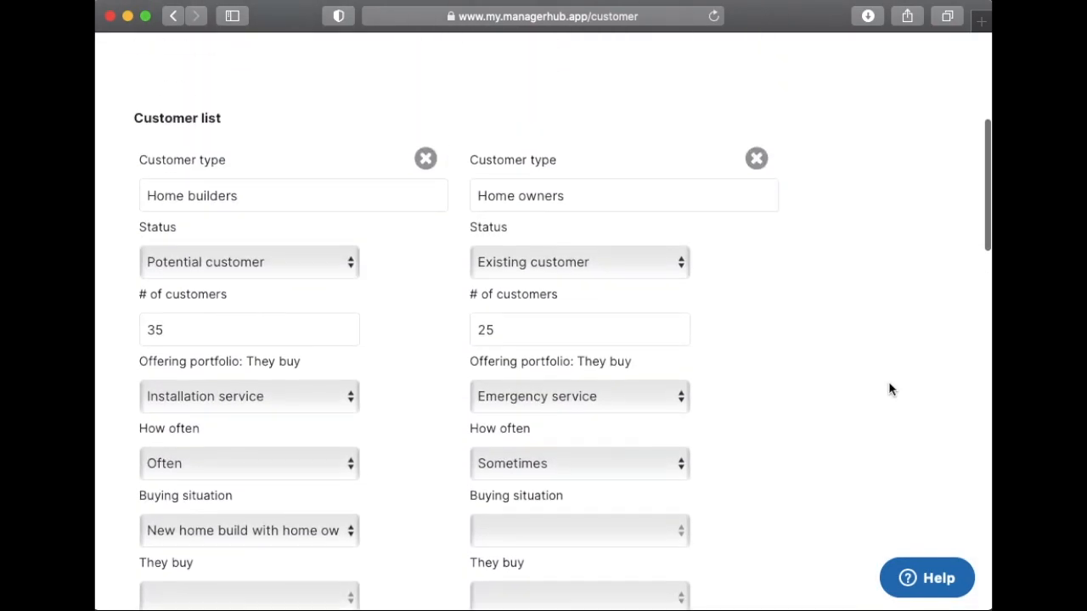
{"action": "scroll", "coordinate": [890, 389], "scroll_direction": "down", "scroll_amount": 10}
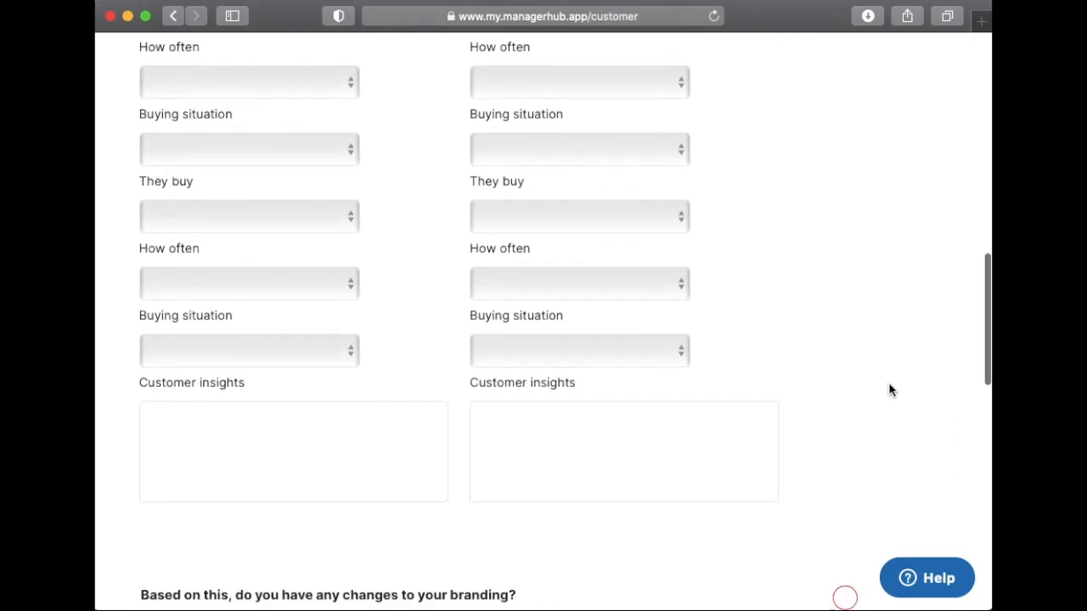
{"action": "scroll", "coordinate": [890, 388], "scroll_direction": "down", "scroll_amount": 10}
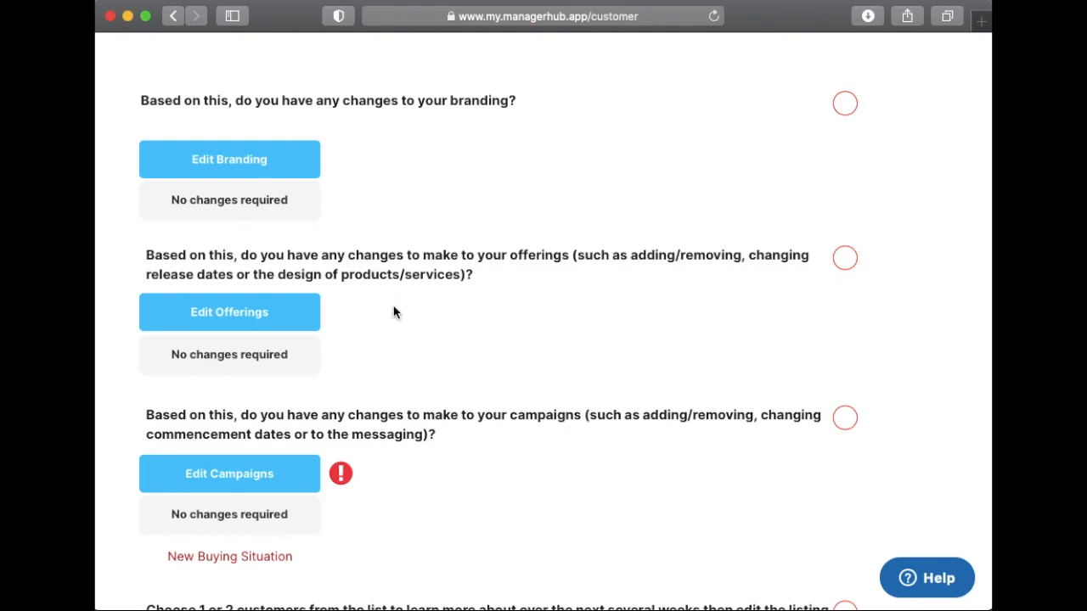
{"action": "scroll", "coordinate": [393, 312], "scroll_direction": "down", "scroll_amount": 1}
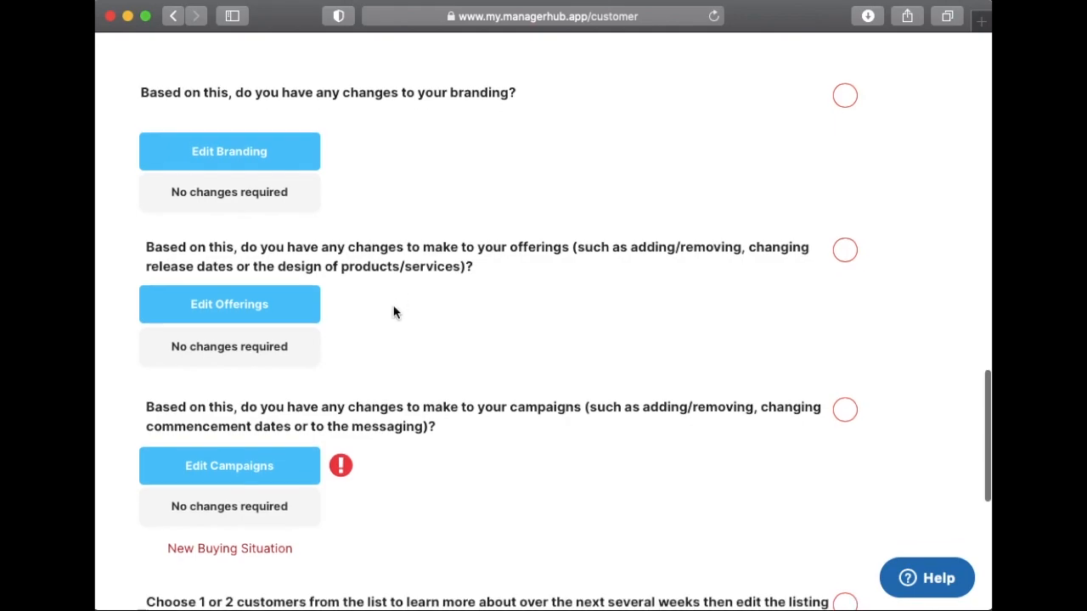
{"action": "scroll", "coordinate": [393, 312], "scroll_direction": "up", "scroll_amount": 2}
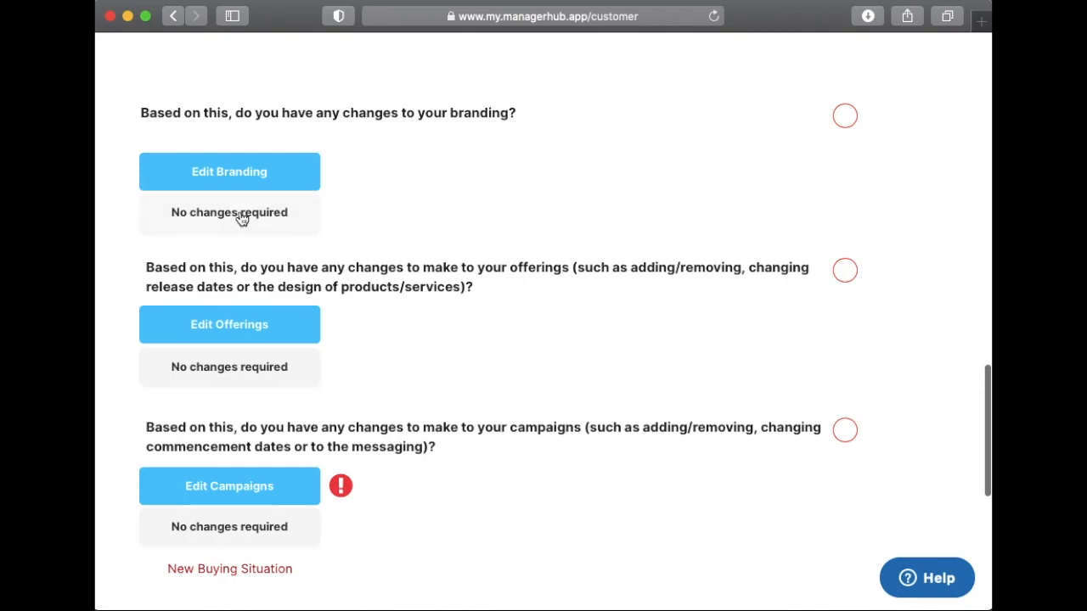
{"action": "left_click", "coordinate": [285, 215]}
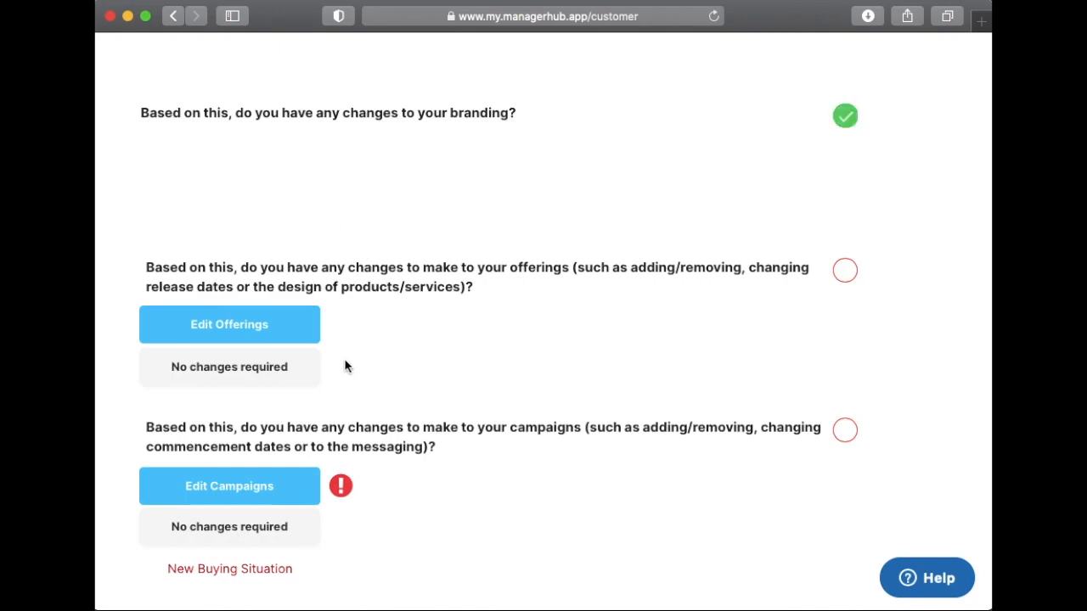
{"action": "left_click", "coordinate": [255, 374]}
- Open the campaigns for editing from the question flagged with a new buying situation and view the Launch announcement campaign
{"action": "scroll", "coordinate": [594, 399], "scroll_direction": "down", "scroll_amount": 3}
{"action": "scroll", "coordinate": [594, 402], "scroll_direction": "down", "scroll_amount": 3}
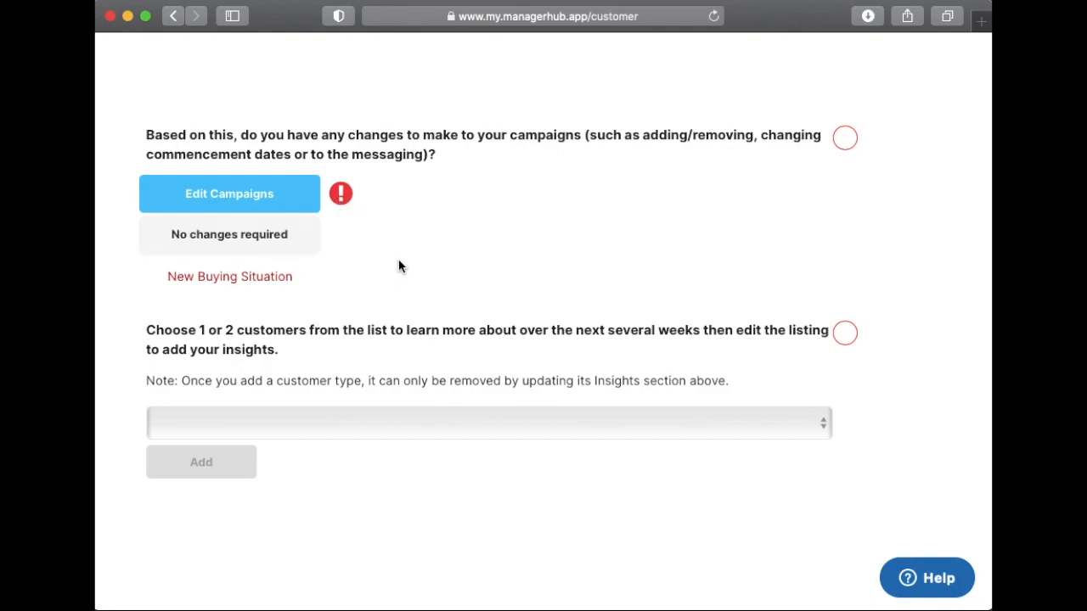
{"action": "left_click", "coordinate": [238, 201]}
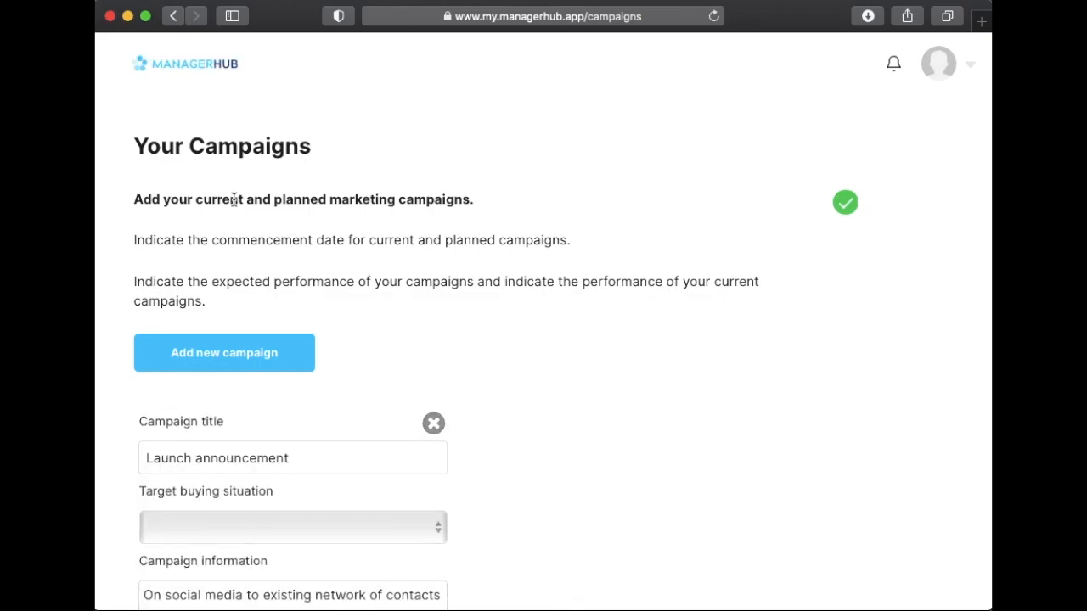
{"action": "scroll", "coordinate": [511, 358], "scroll_direction": "down", "scroll_amount": 2}
{"action": "scroll", "coordinate": [511, 360], "scroll_direction": "down", "scroll_amount": 2}
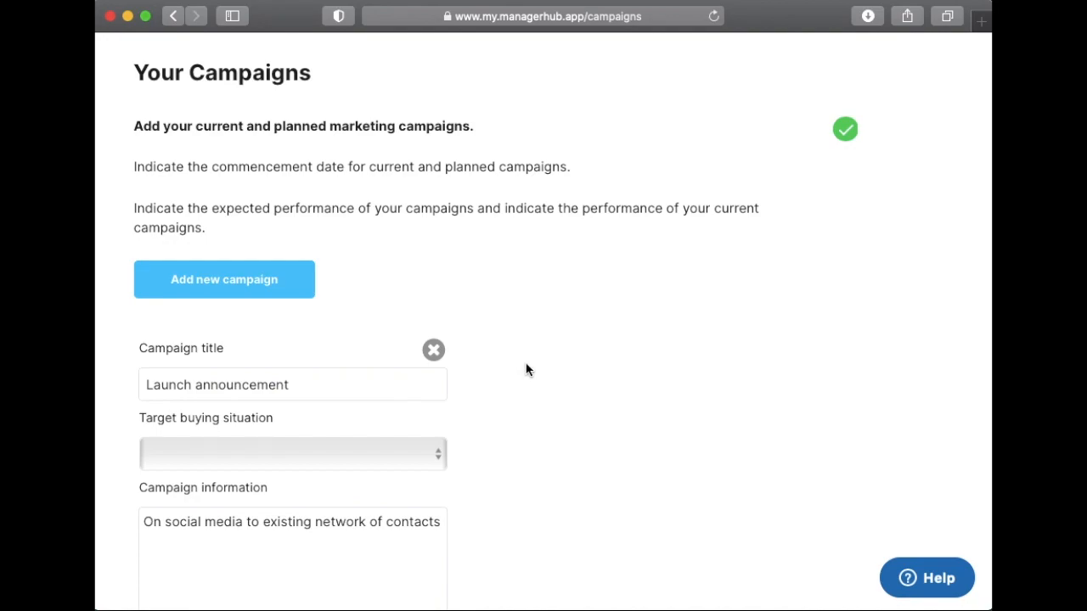
{"action": "scroll", "coordinate": [527, 370], "scroll_direction": "down", "scroll_amount": 2}
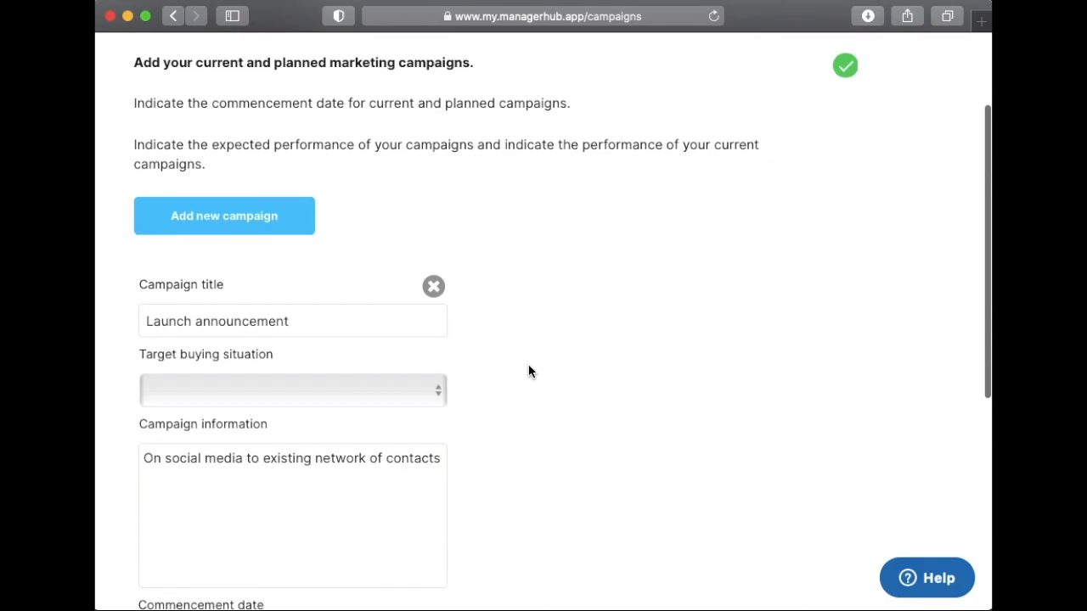
- Set the Launch announcement campaign's target buying situation to "10 years after new home build - inspection required"
{"action": "scroll", "coordinate": [531, 373], "scroll_direction": "down", "scroll_amount": 3}
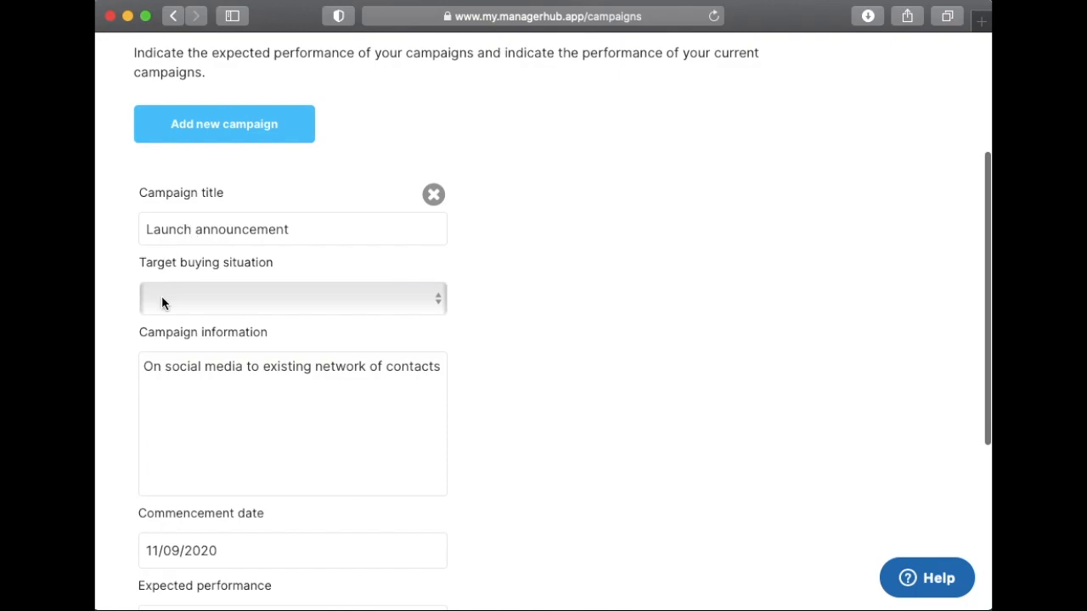
{"action": "left_click", "coordinate": [223, 306]}
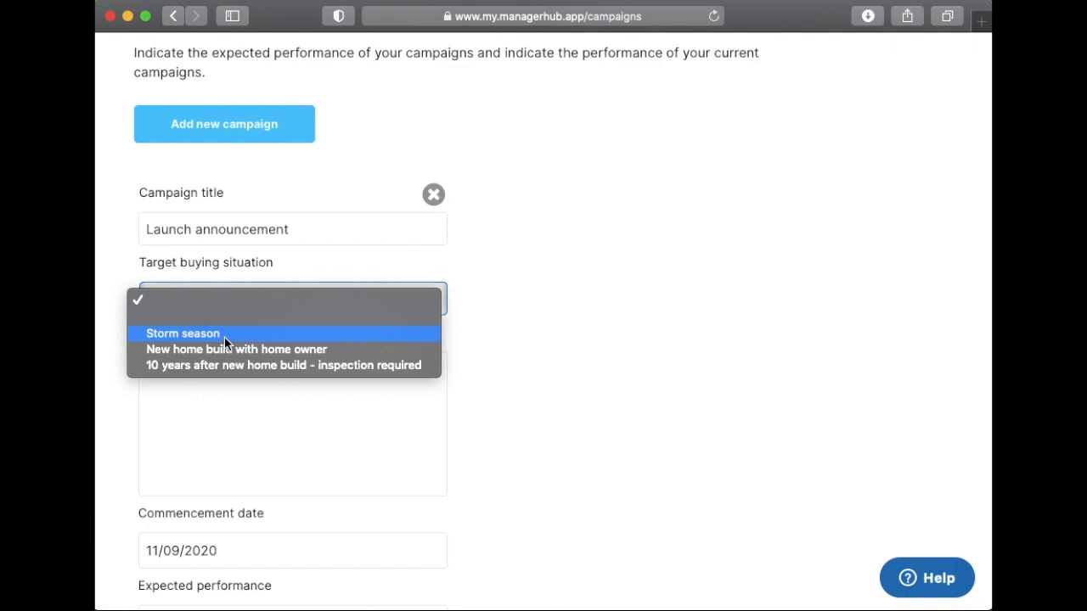
{"action": "left_click", "coordinate": [282, 365]}
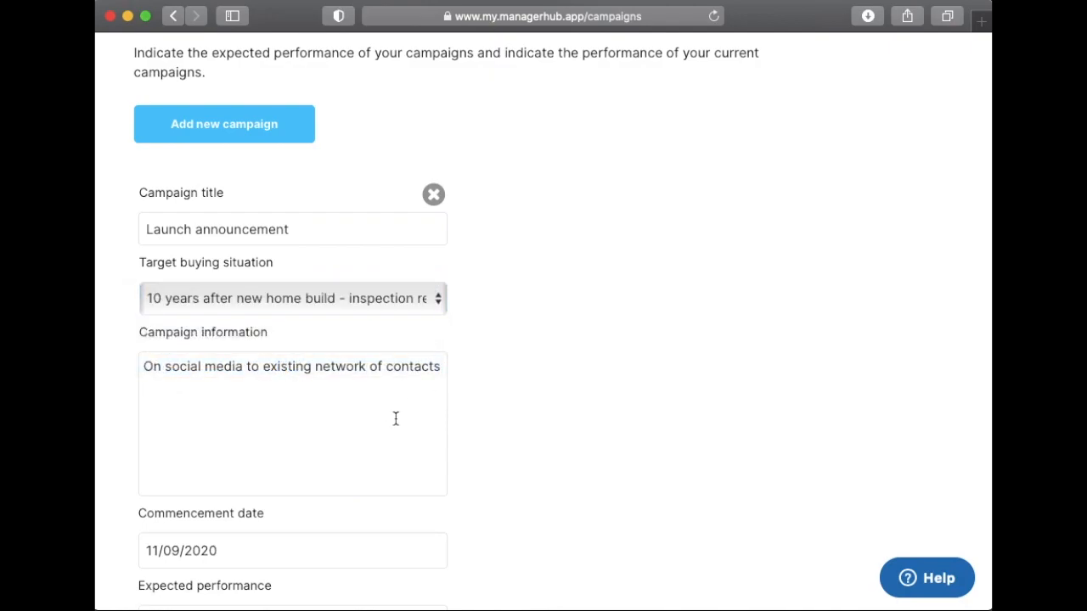
{"action": "left_click", "coordinate": [370, 380]}
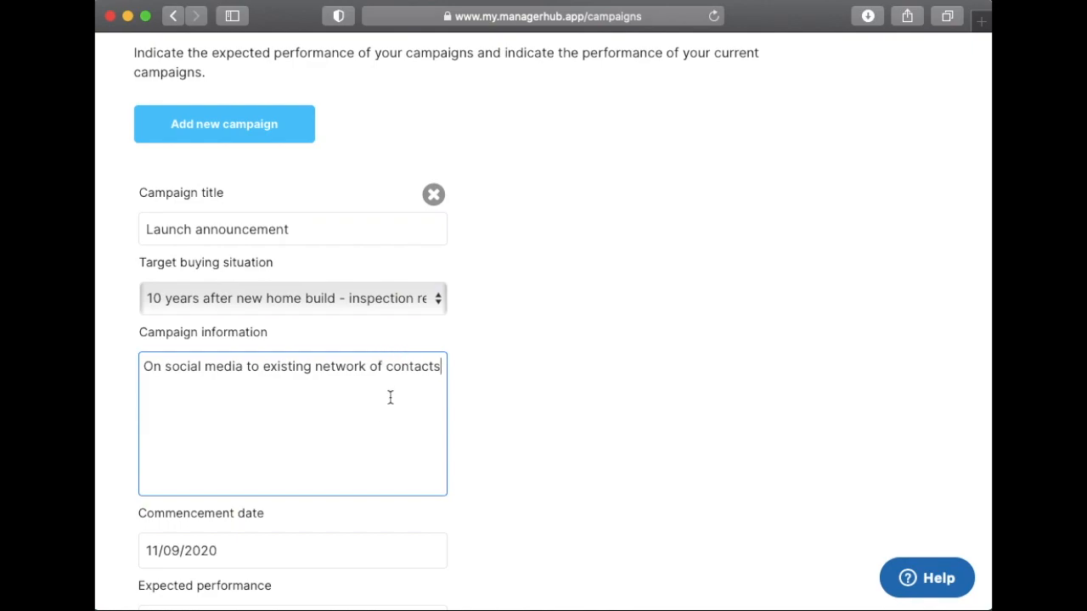
{"action": "left_click", "coordinate": [552, 424]}
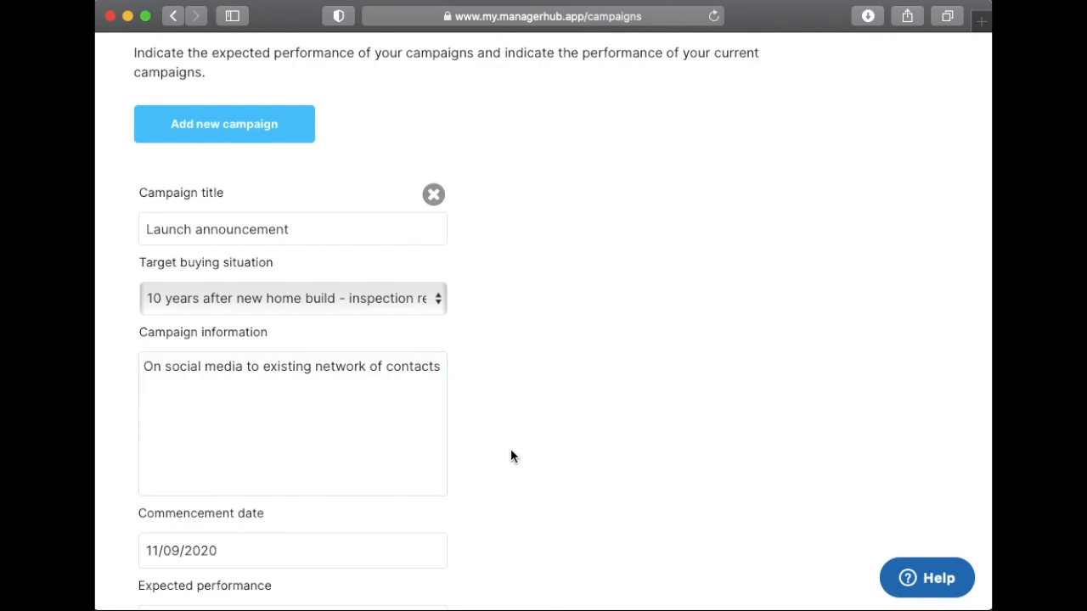
- Return from the campaigns to the dashboard and resume the plan at the customer stage
{"action": "scroll", "coordinate": [511, 456], "scroll_direction": "down", "scroll_amount": 5}
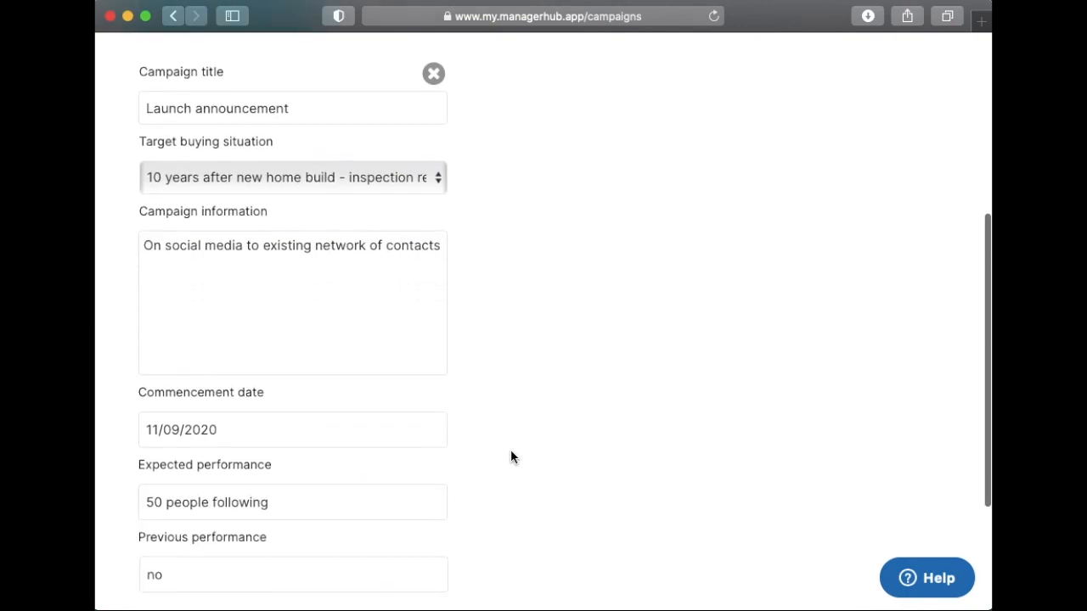
{"action": "left_click", "coordinate": [544, 596]}
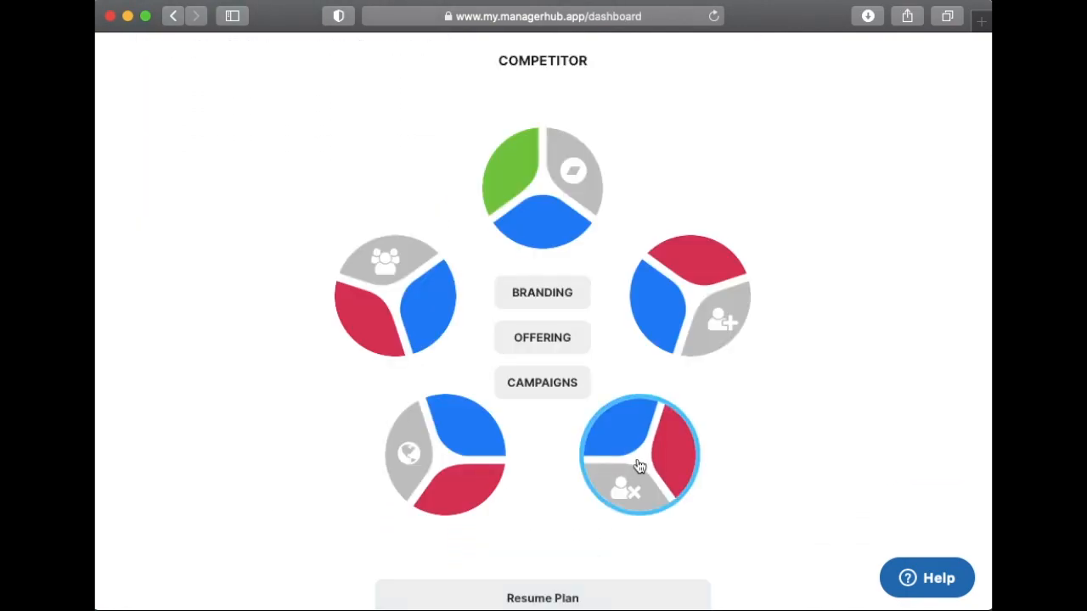
{"action": "left_click", "coordinate": [566, 599]}
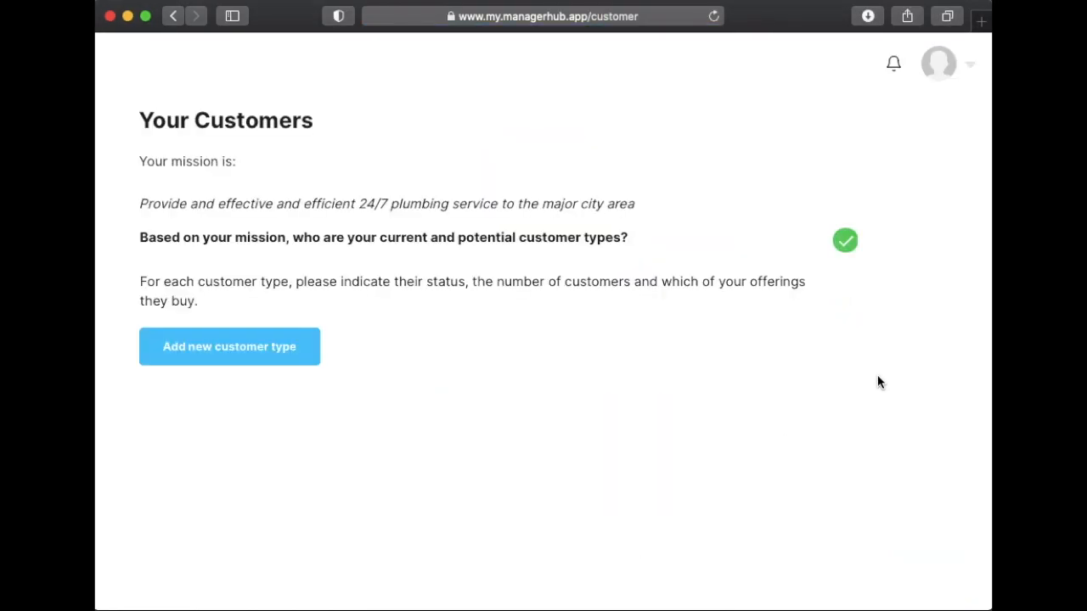
- Review the Home builders entry in the customer list, including its status, customer number, offering, frequency and buying situation
{"action": "scroll", "coordinate": [882, 259], "scroll_direction": "down", "scroll_amount": 5}
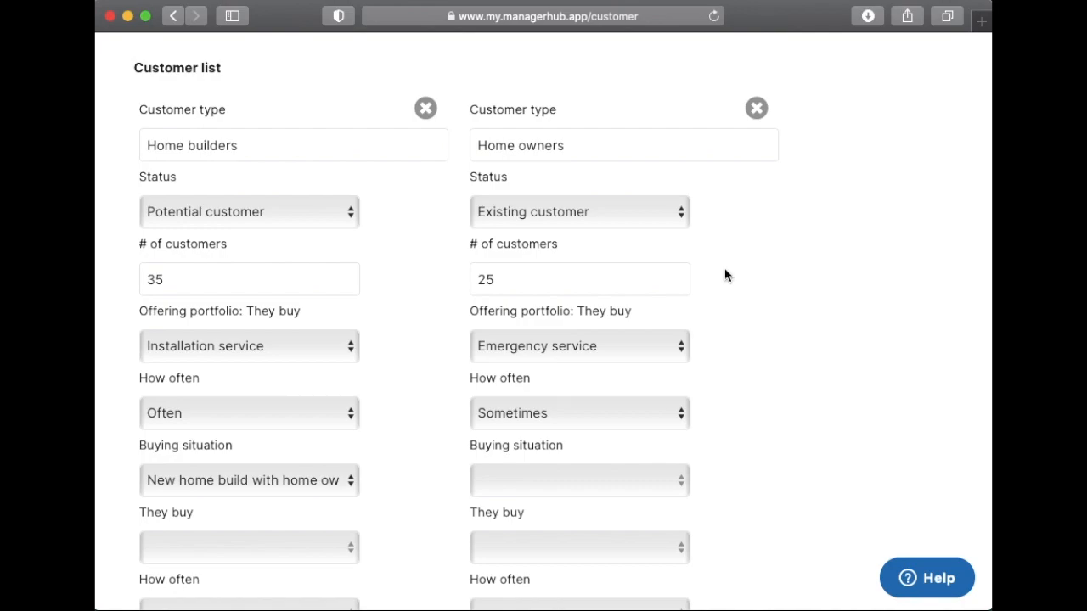
{"action": "left_click", "coordinate": [408, 148]}
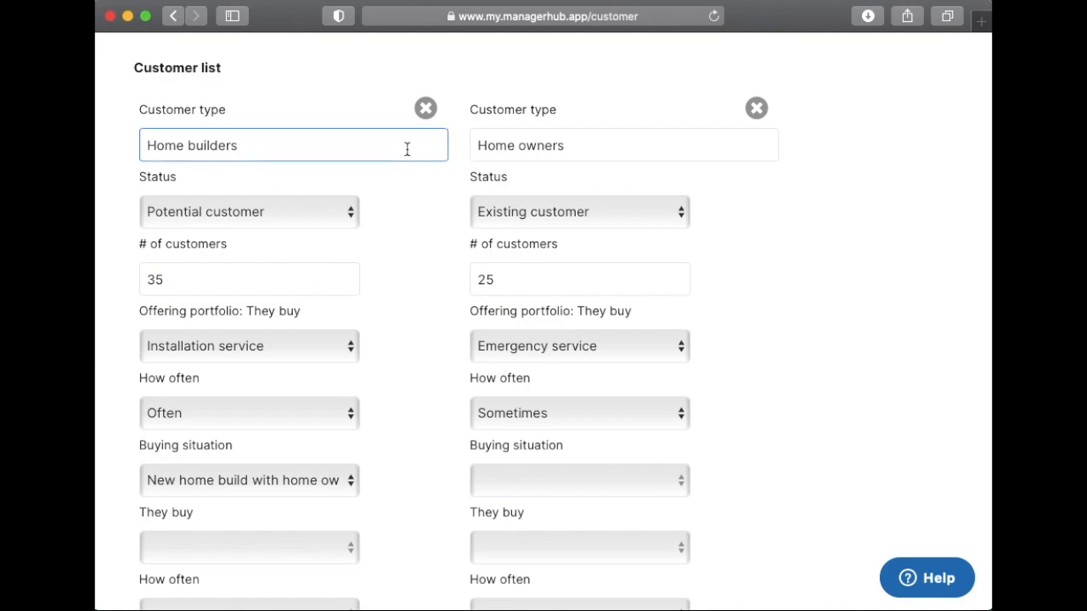
{"action": "left_click", "coordinate": [316, 280]}
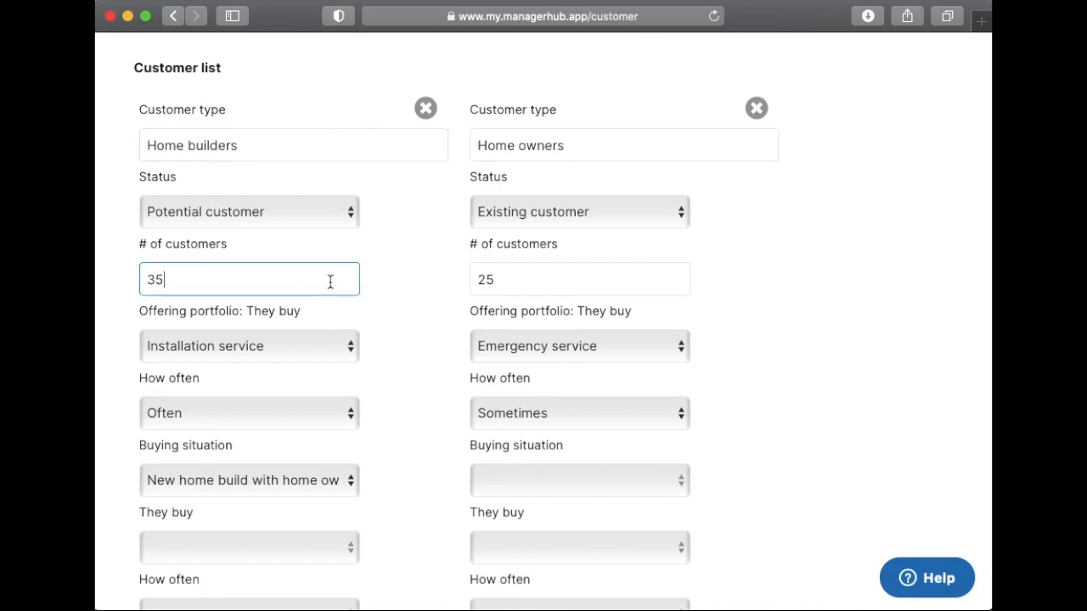
{"action": "scroll", "coordinate": [330, 282], "scroll_direction": "down", "scroll_amount": 1}
{"action": "scroll", "coordinate": [330, 282], "scroll_direction": "down", "scroll_amount": 3}
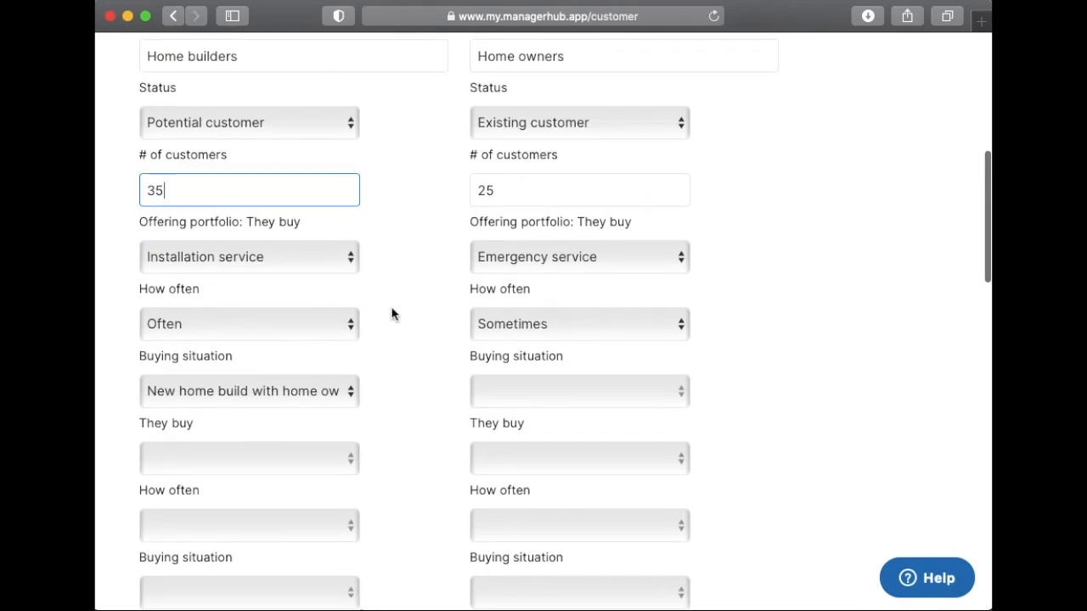
{"action": "scroll", "coordinate": [392, 311], "scroll_direction": "down", "scroll_amount": 2}
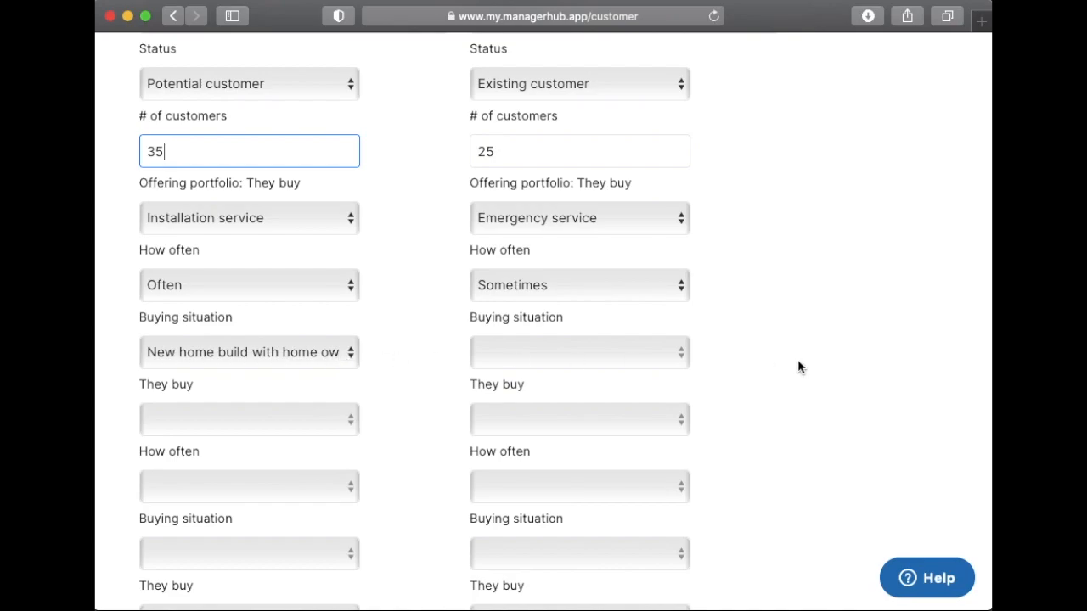
{"action": "scroll", "coordinate": [798, 367], "scroll_direction": "up", "scroll_amount": 3}
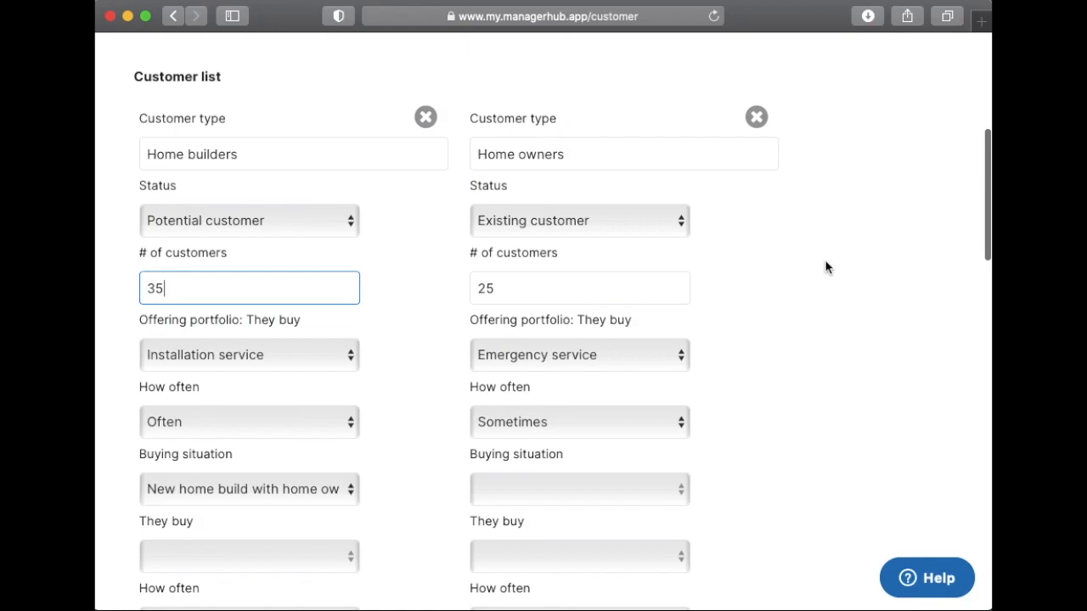
- Set the first buying situation of the Home owners customer type to Storm season
{"action": "left_click", "coordinate": [625, 154]}
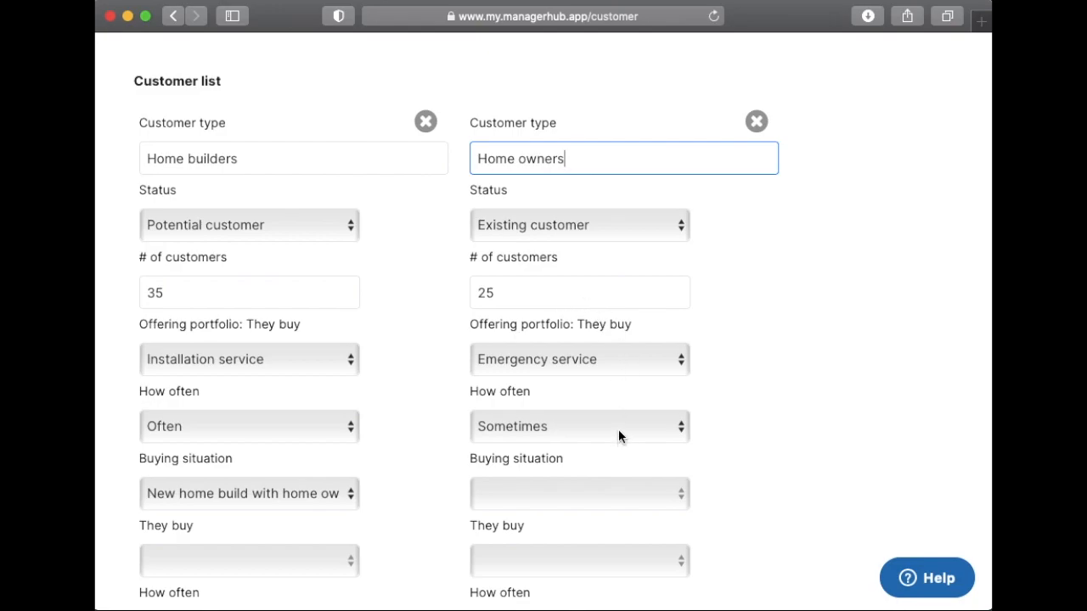
{"action": "scroll", "coordinate": [764, 439], "scroll_direction": "down", "scroll_amount": 3}
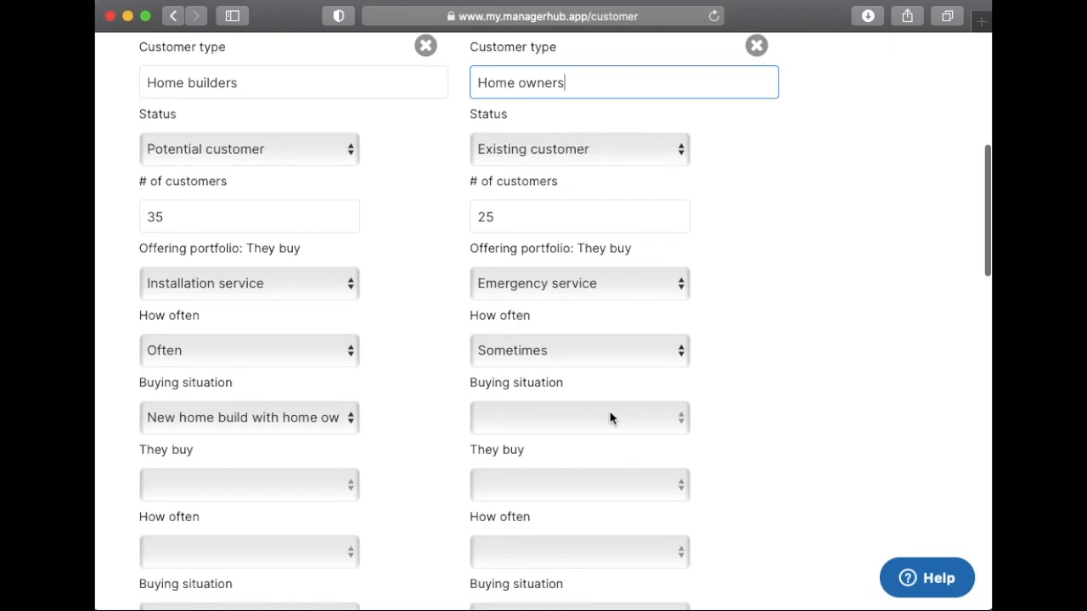
{"action": "left_click", "coordinate": [609, 418]}
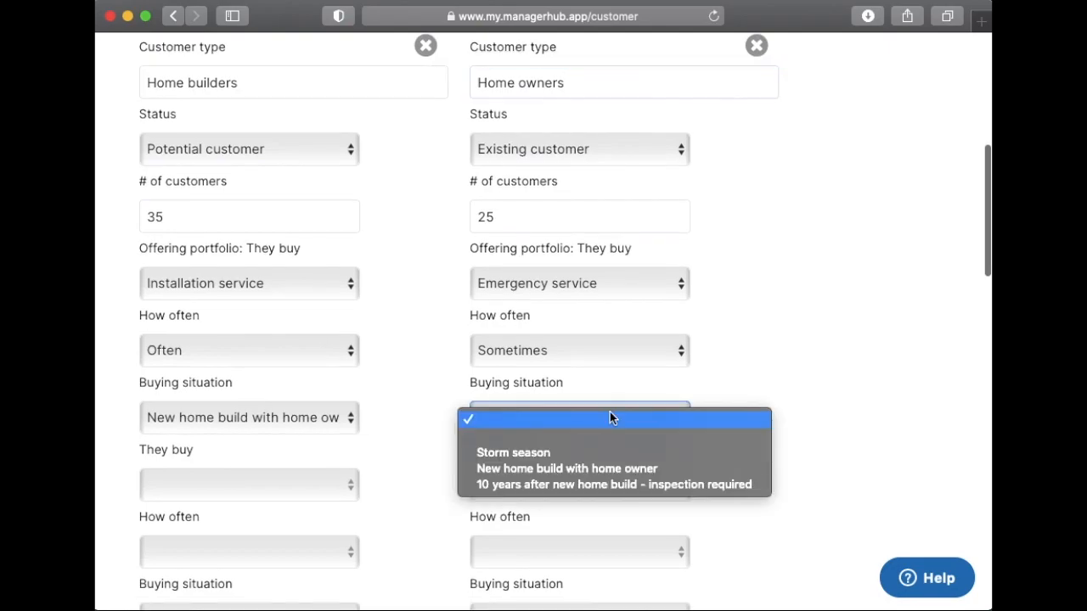
{"action": "left_click", "coordinate": [604, 457]}
{"action": "scroll", "coordinate": [779, 365], "scroll_direction": "down", "scroll_amount": 3}
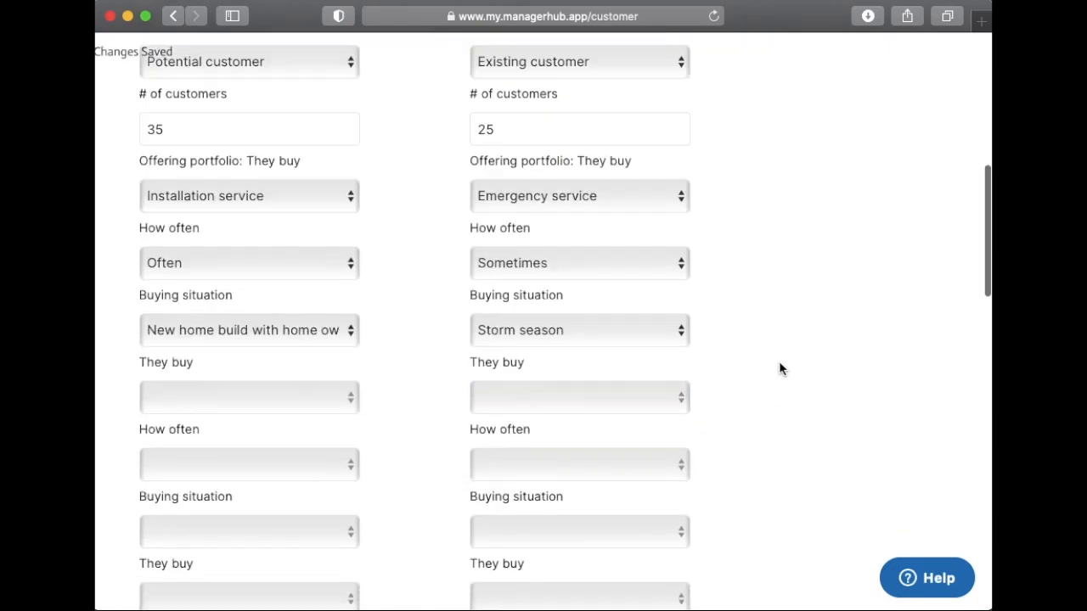
- Add Home owners as the customer type to learn more about over the next several weeks
{"action": "scroll", "coordinate": [779, 365], "scroll_direction": "down", "scroll_amount": 10}
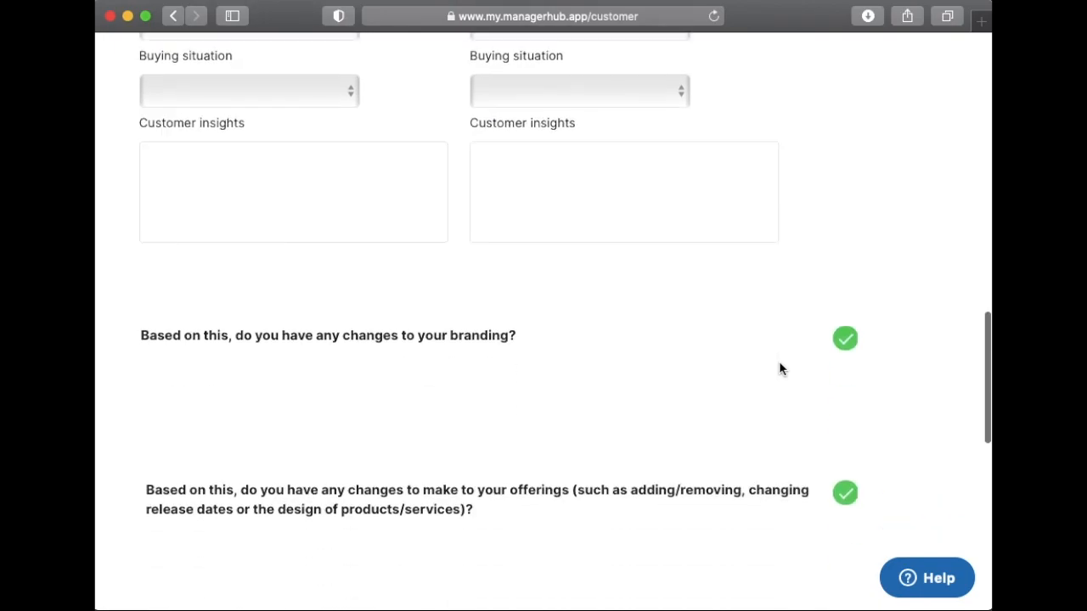
{"action": "scroll", "coordinate": [779, 365], "scroll_direction": "down", "scroll_amount": 10}
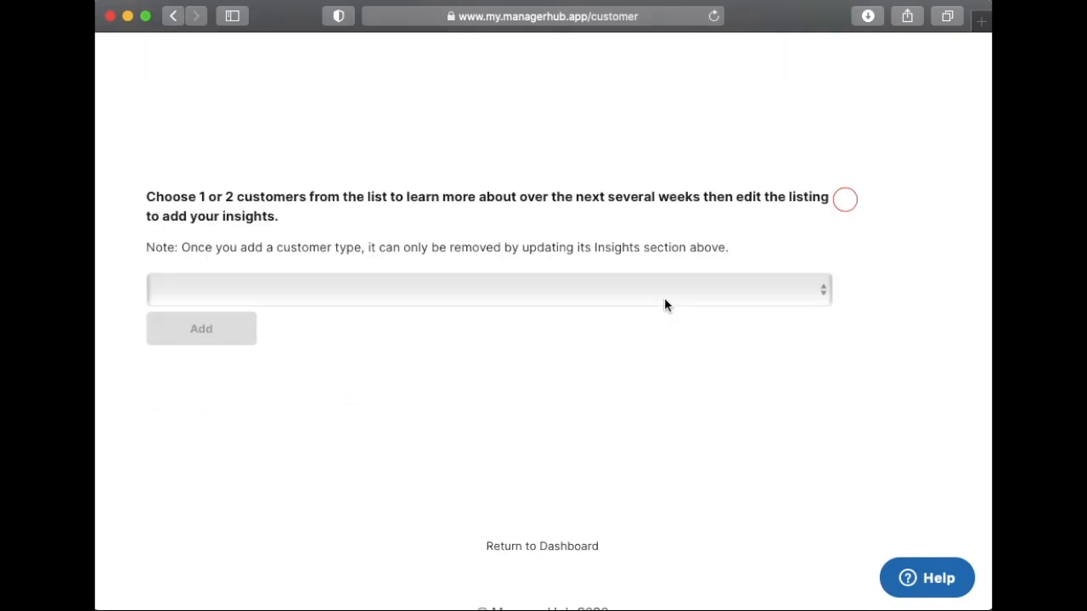
{"action": "left_click", "coordinate": [733, 302]}
{"action": "left_click", "coordinate": [727, 308]}
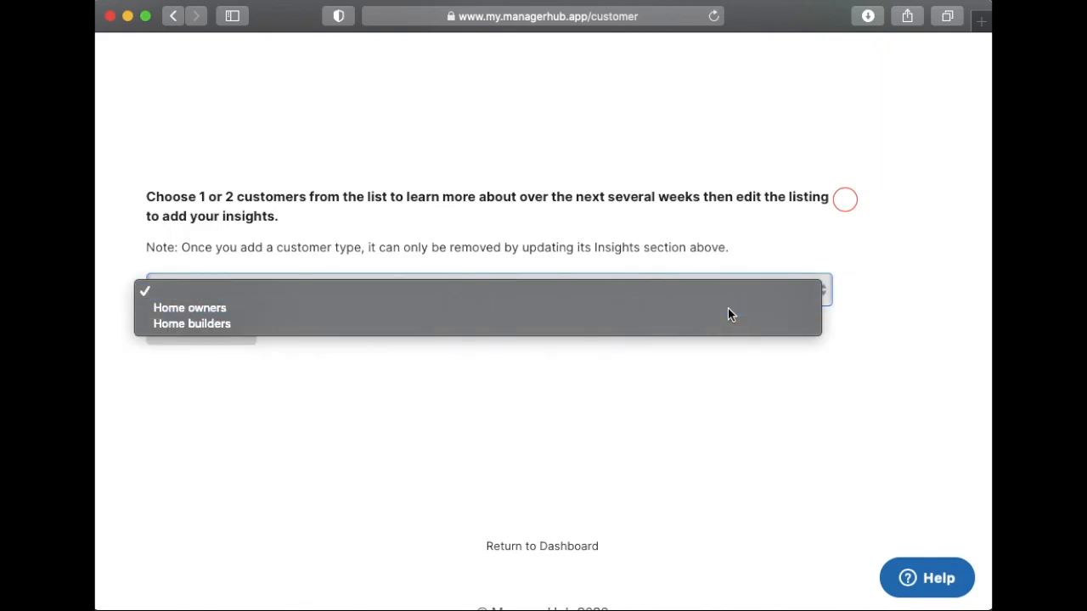
{"action": "left_click", "coordinate": [203, 332]}
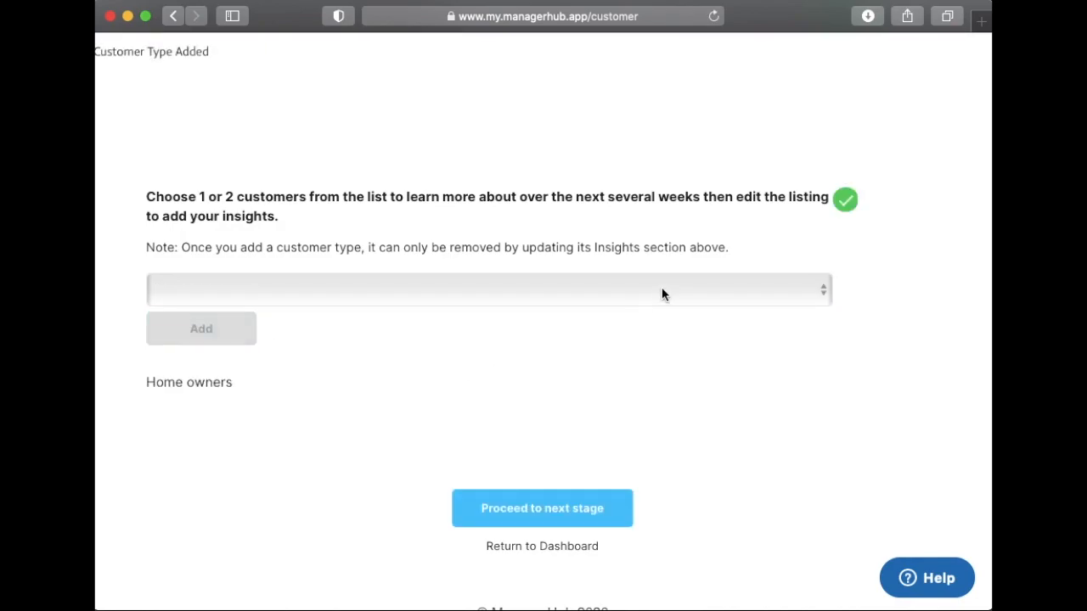
- Check the Home owners listing and its customer insights area, and proceed to the Competitors and Partners stage
{"action": "scroll", "coordinate": [637, 272], "scroll_direction": "down", "scroll_amount": 2}
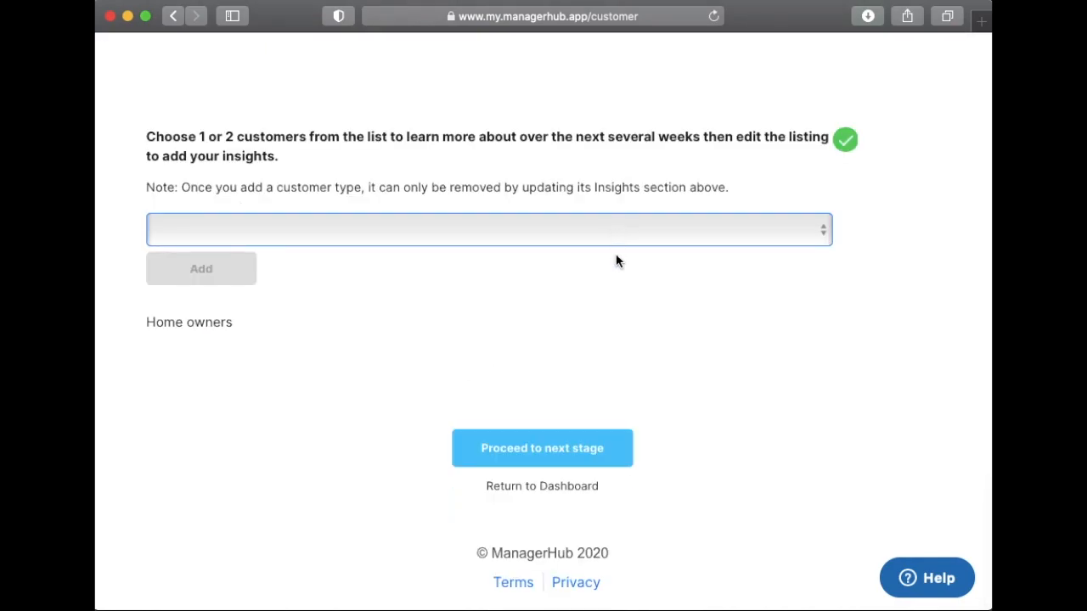
{"action": "scroll", "coordinate": [616, 272], "scroll_direction": "up", "scroll_amount": 6}
{"action": "scroll", "coordinate": [617, 278], "scroll_direction": "up", "scroll_amount": 7}
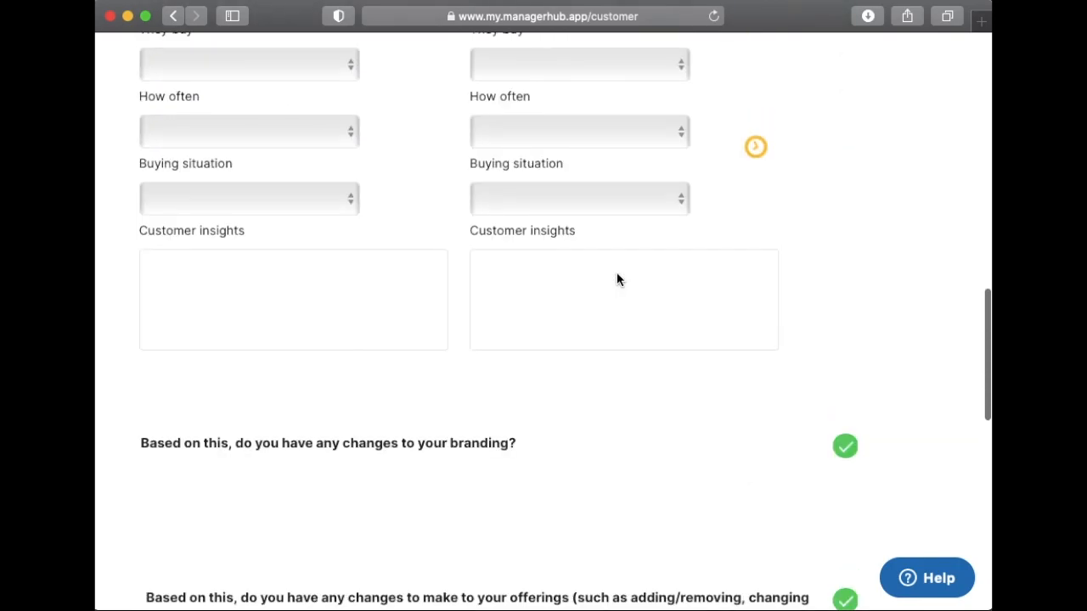
{"action": "scroll", "coordinate": [616, 279], "scroll_direction": "down", "scroll_amount": 2}
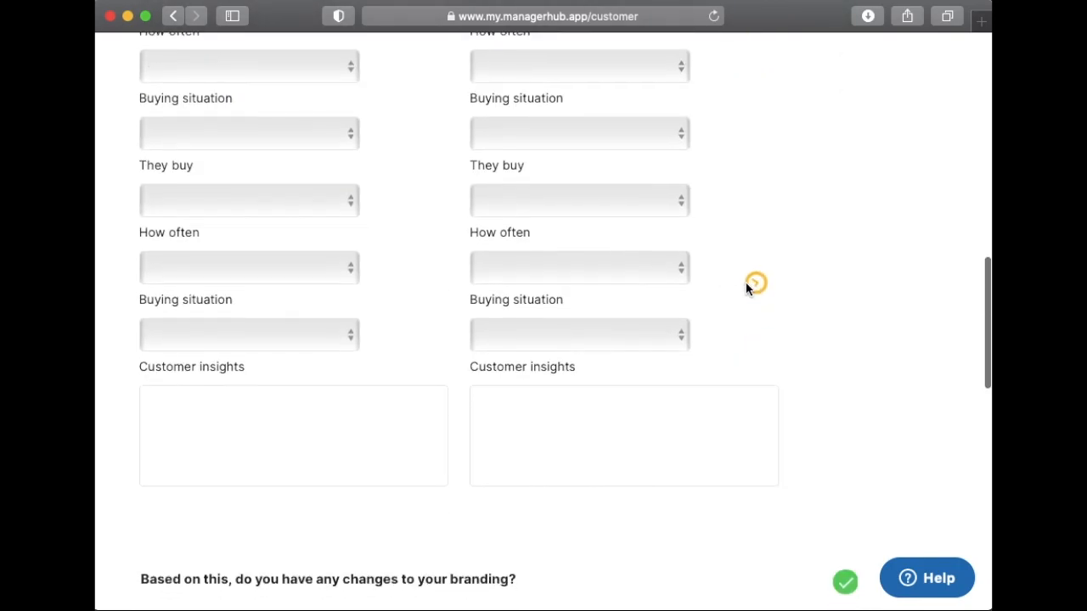
{"action": "scroll", "coordinate": [745, 285], "scroll_direction": "up", "scroll_amount": 5}
{"action": "scroll", "coordinate": [626, 172], "scroll_direction": "down", "scroll_amount": 6}
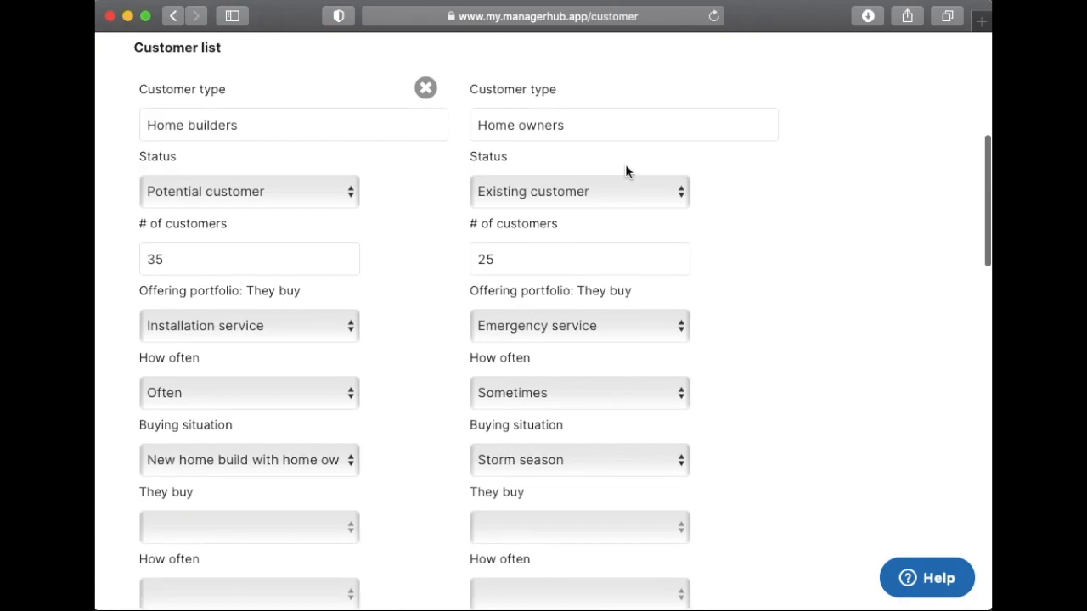
{"action": "scroll", "coordinate": [626, 172], "scroll_direction": "down", "scroll_amount": 1}
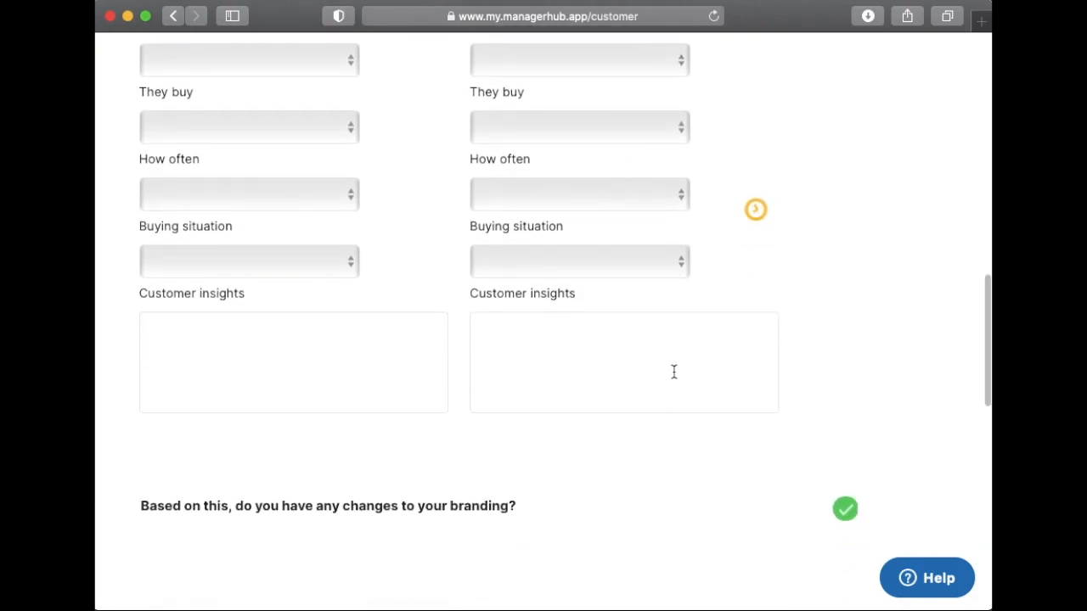
{"action": "scroll", "coordinate": [675, 373], "scroll_direction": "down", "scroll_amount": 6}
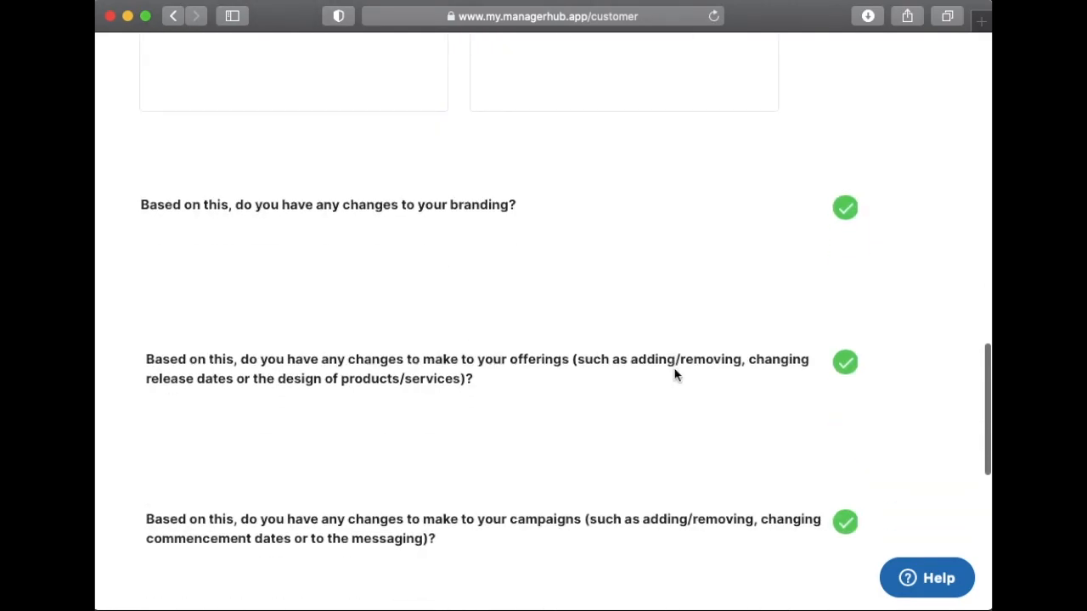
{"action": "scroll", "coordinate": [675, 374], "scroll_direction": "down", "scroll_amount": 10}
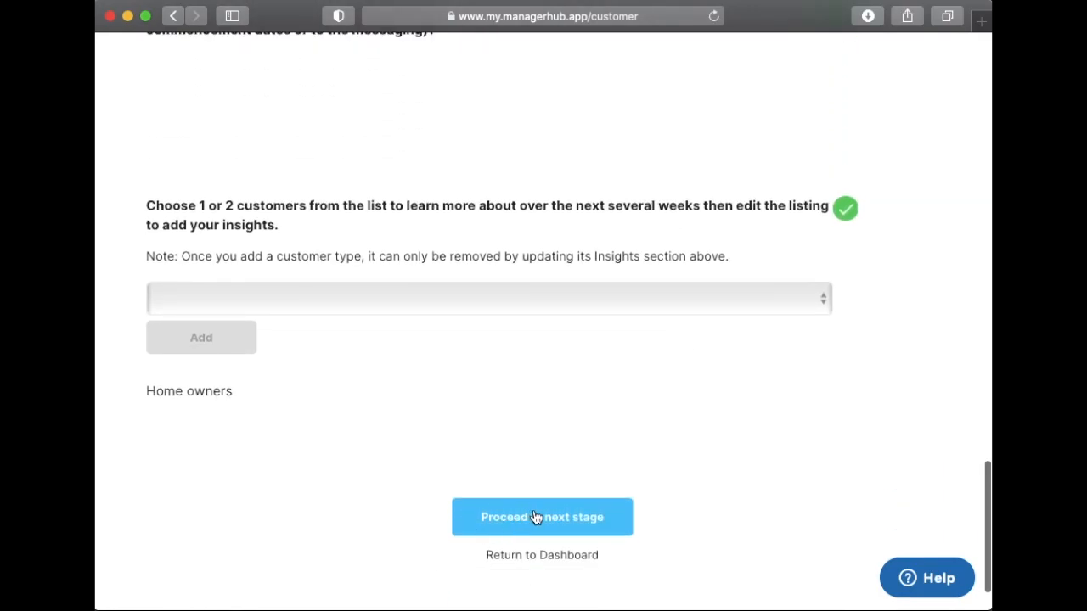
{"action": "left_click", "coordinate": [535, 517]}
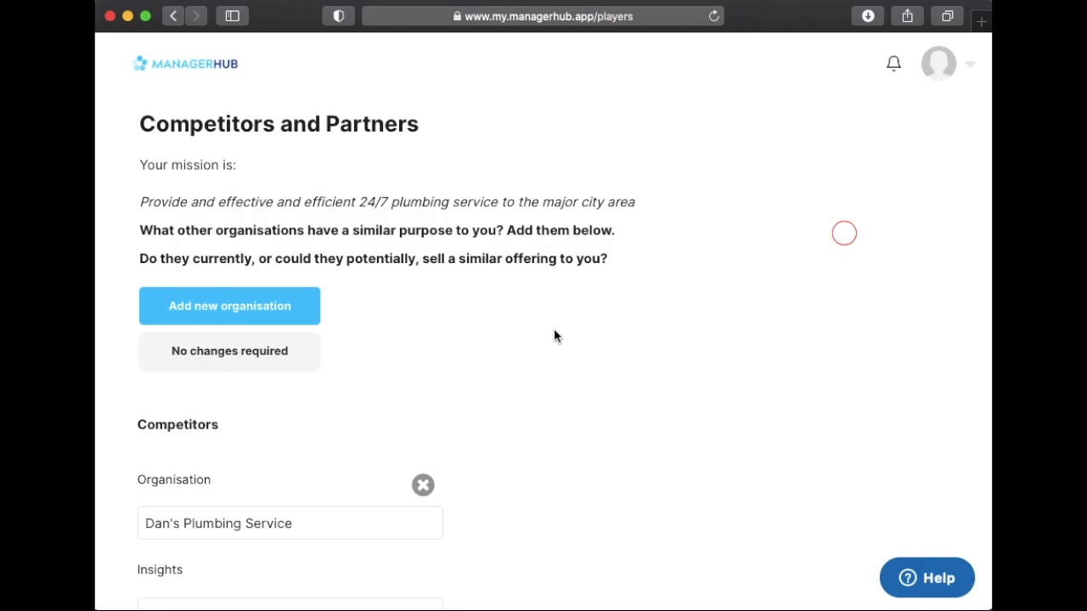
- Look over the category options in the new organisation form and cancel it without submitting an organisation
{"action": "left_click", "coordinate": [284, 308]}
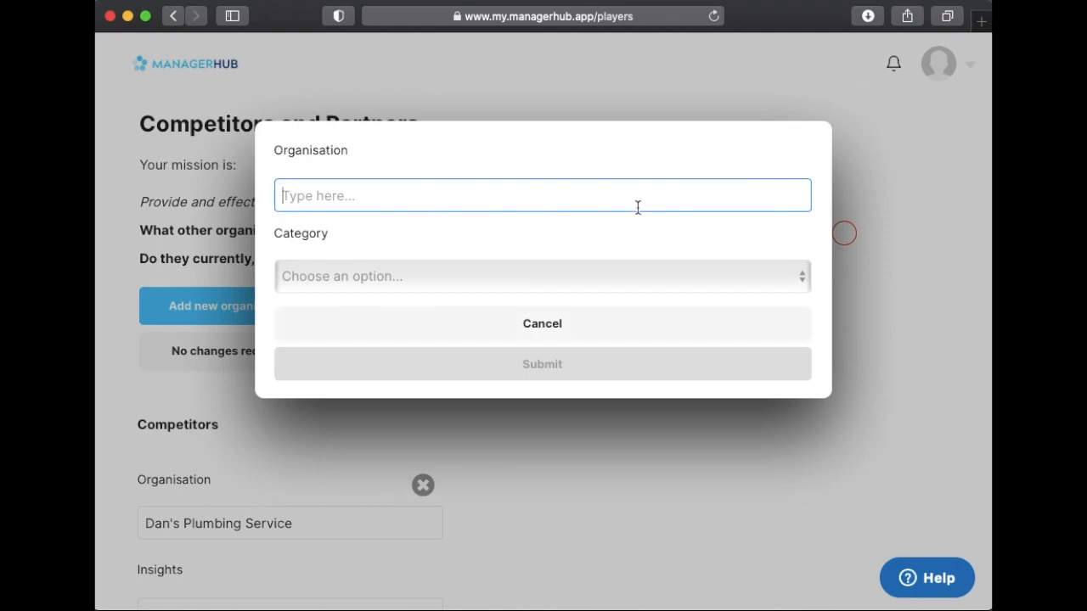
{"action": "left_click", "coordinate": [601, 280]}
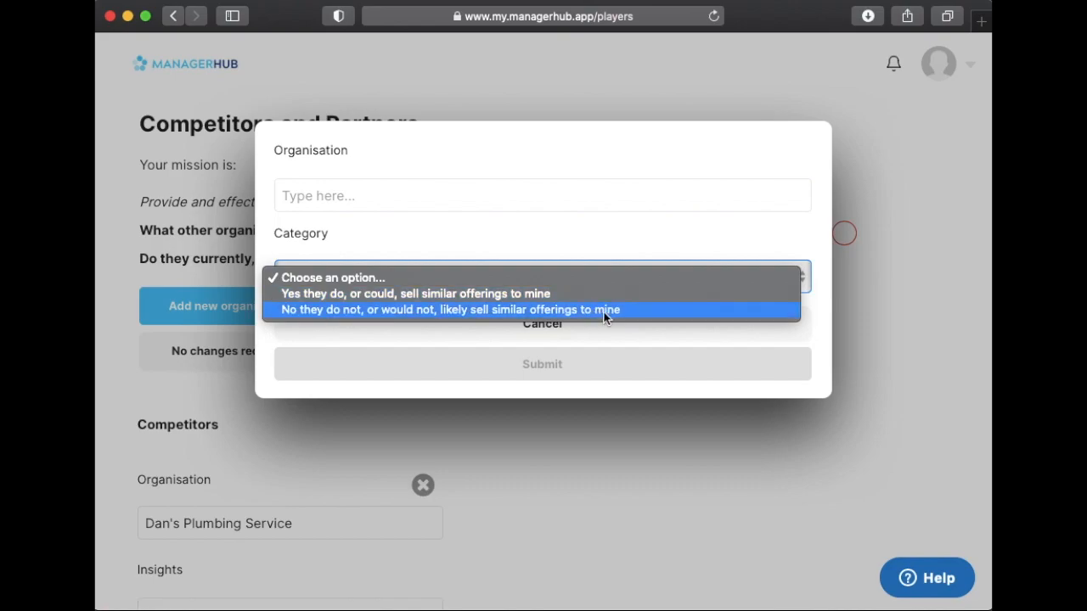
{"action": "left_click", "coordinate": [825, 323]}
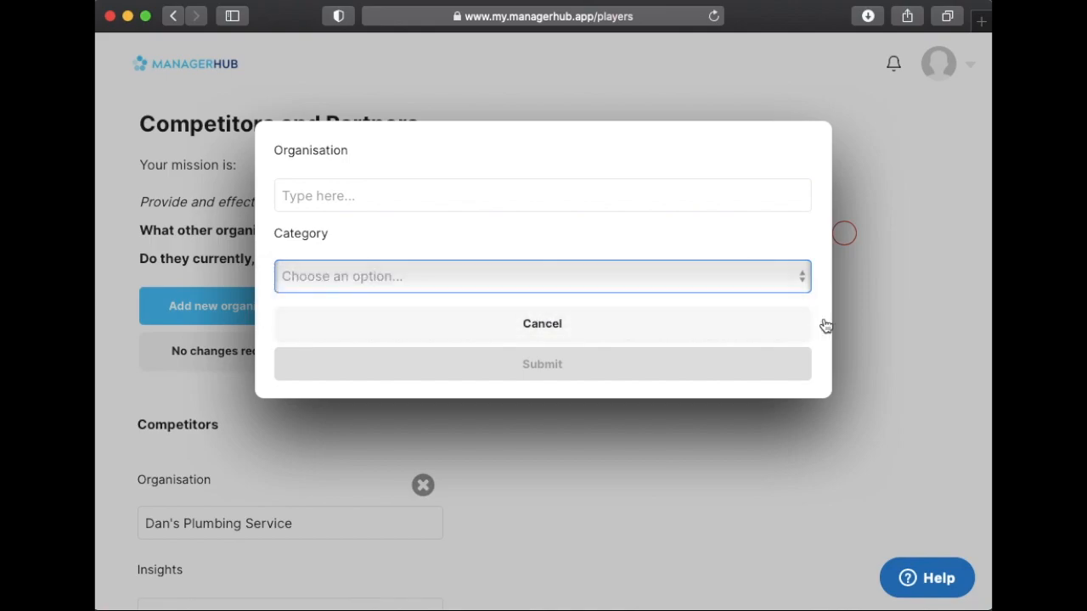
{"action": "left_click", "coordinate": [693, 323]}
- Look over the organisation and insights fields listed under Competitors and Partners
{"action": "scroll", "coordinate": [695, 324], "scroll_direction": "down", "scroll_amount": 5}
{"action": "scroll", "coordinate": [695, 323], "scroll_direction": "up", "scroll_amount": 1}
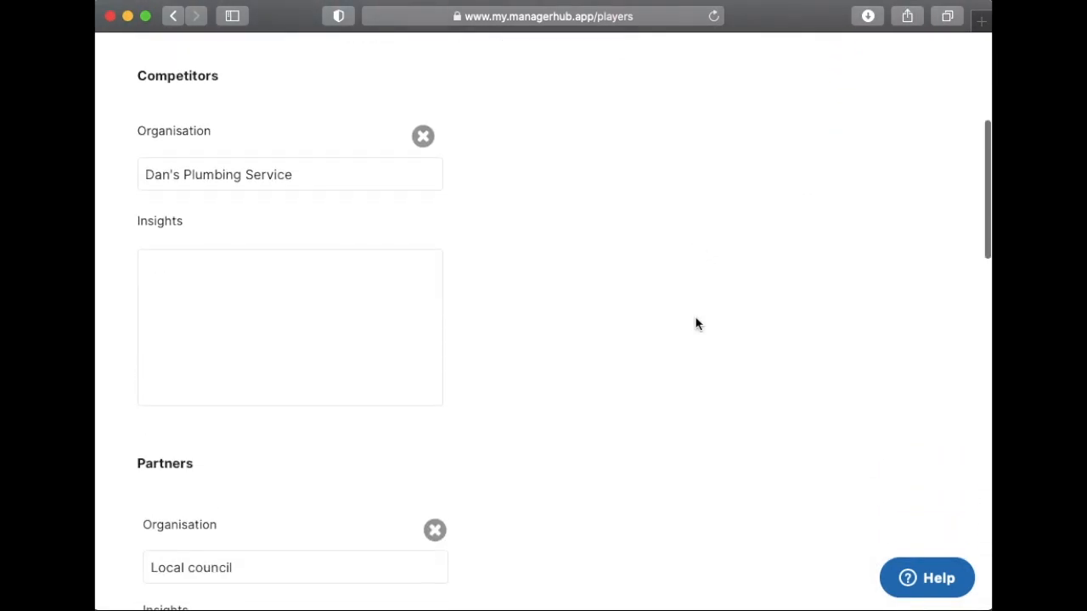
{"action": "scroll", "coordinate": [695, 323], "scroll_direction": "up", "scroll_amount": 1}
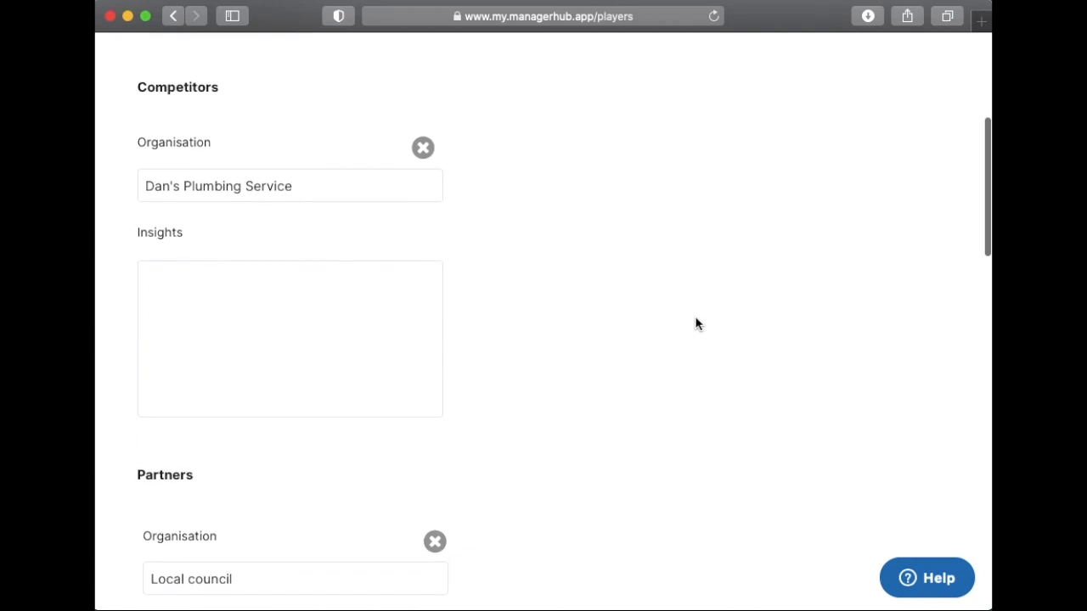
{"action": "left_click", "coordinate": [350, 190]}
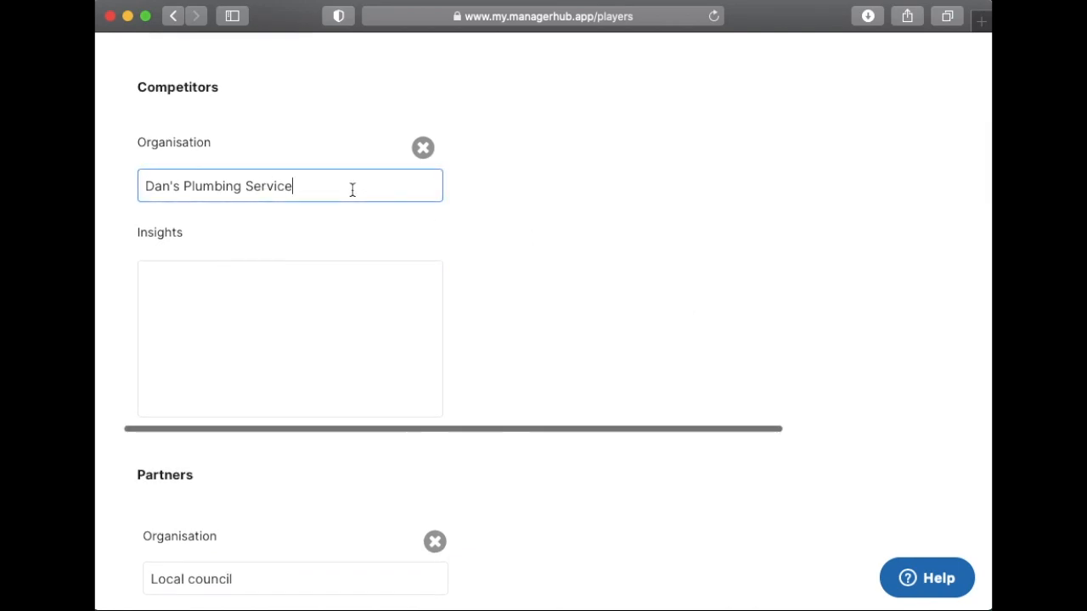
{"action": "left_click", "coordinate": [552, 190]}
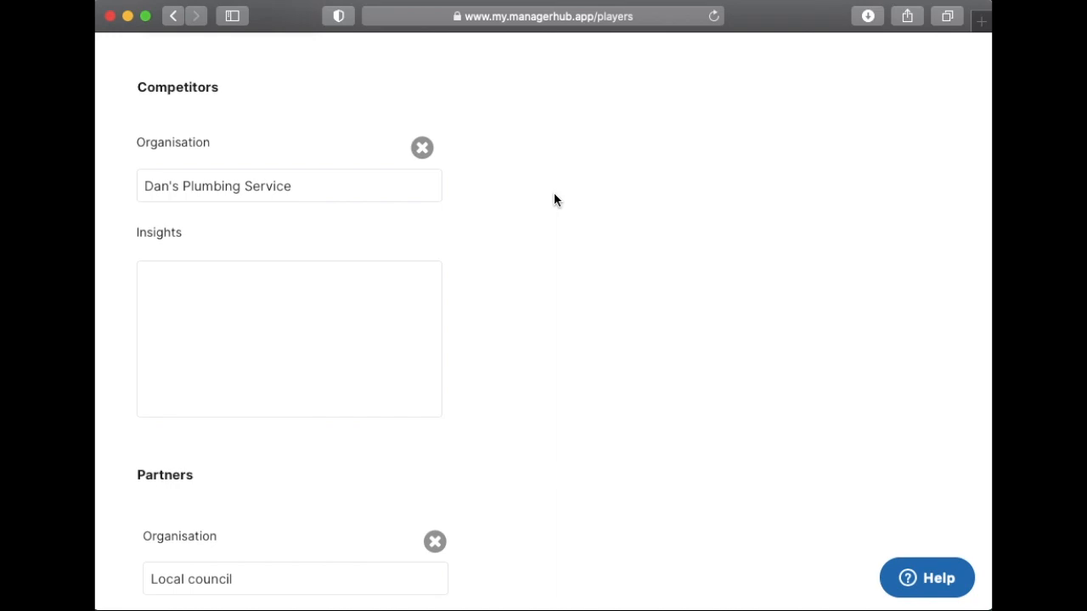
{"action": "scroll", "coordinate": [554, 195], "scroll_direction": "down", "scroll_amount": 5}
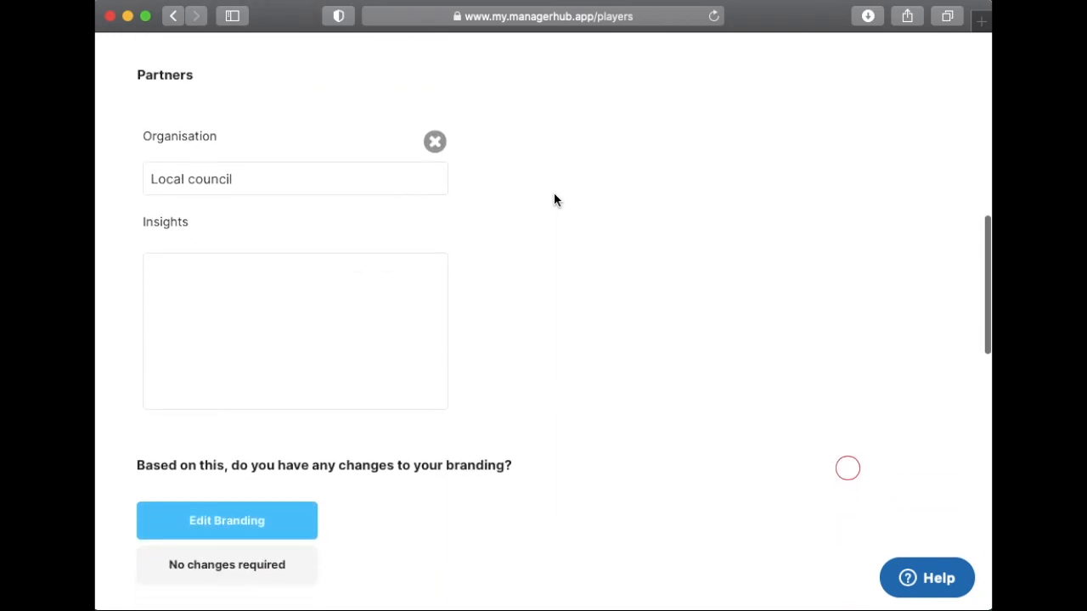
{"action": "left_click", "coordinate": [408, 171]}
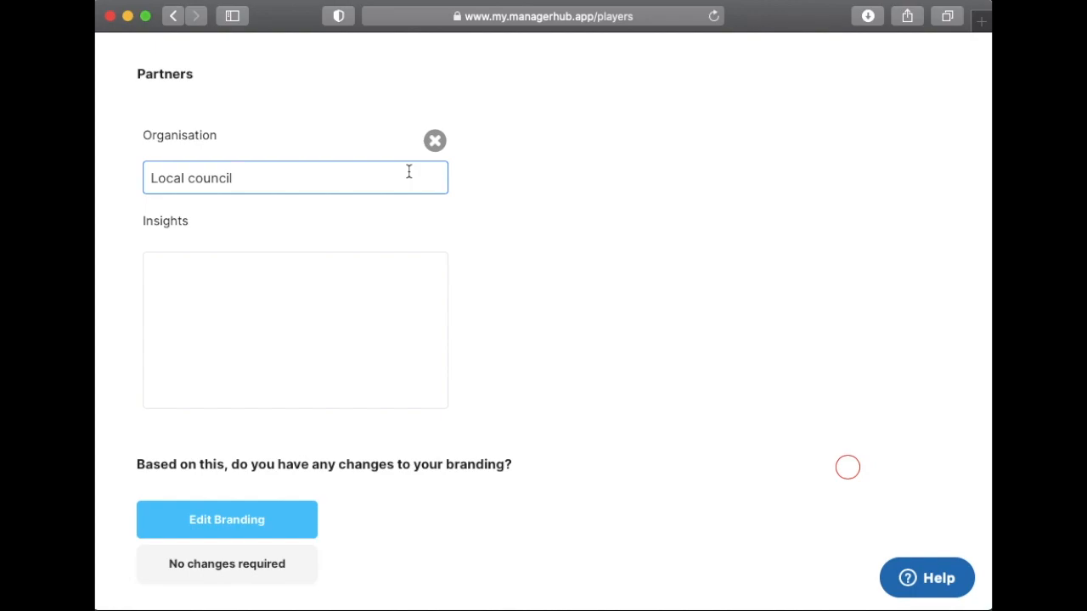
{"action": "left_click", "coordinate": [561, 184]}
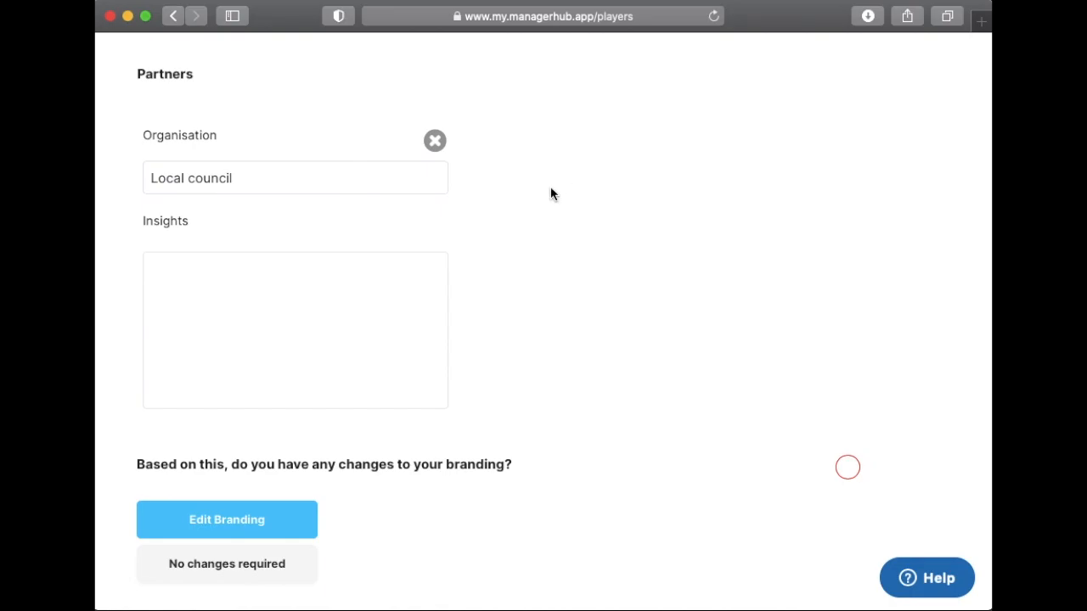
- Mark branding, offerings and campaigns as requiring no changes based on the competitors and partners
{"action": "scroll", "coordinate": [550, 195], "scroll_direction": "down", "scroll_amount": 5}
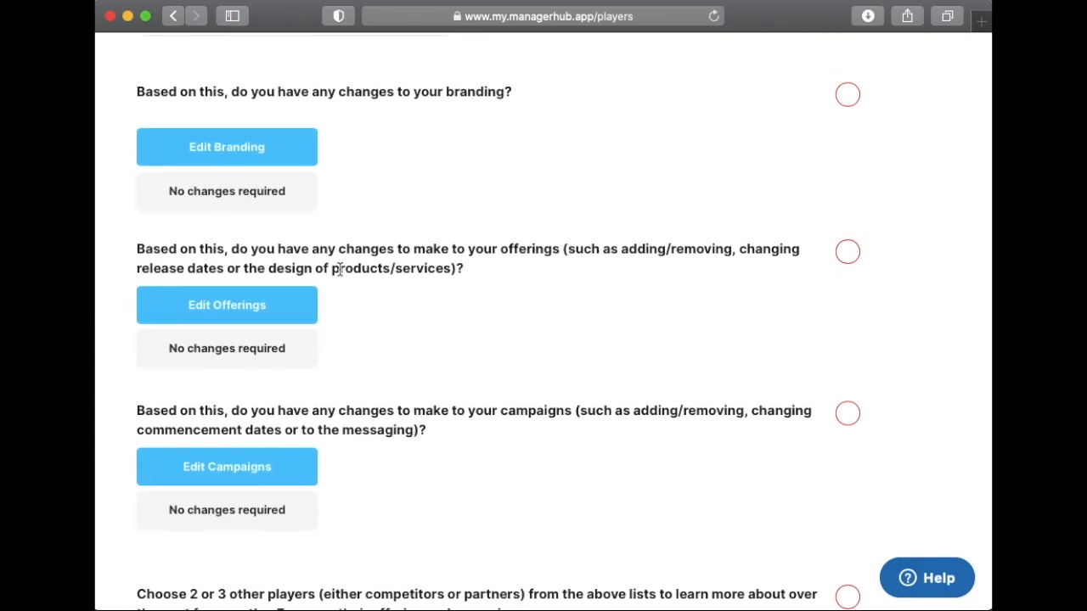
{"action": "left_click", "coordinate": [246, 205]}
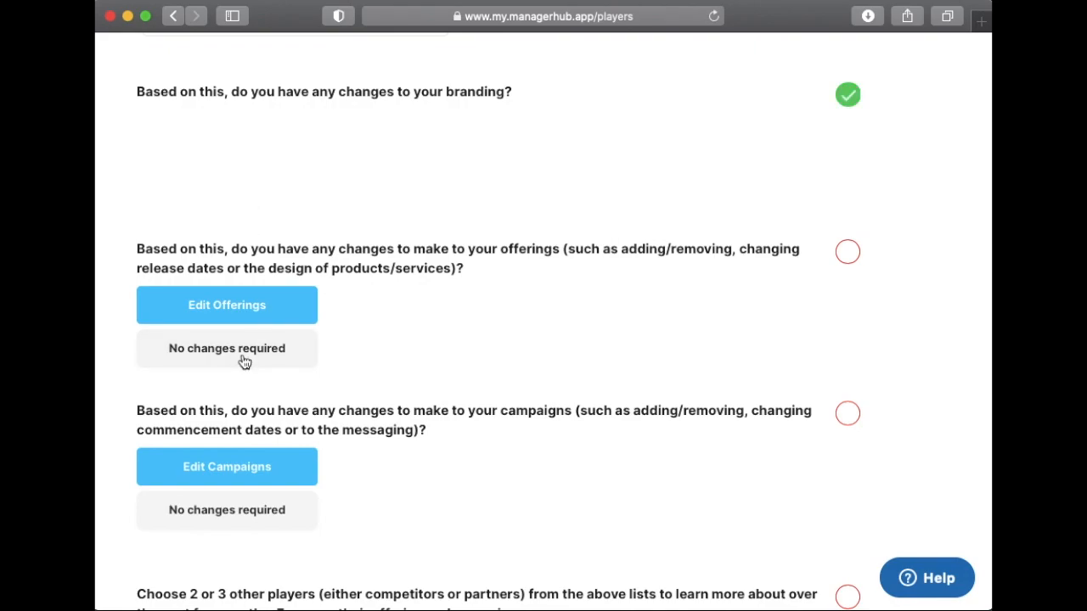
{"action": "left_click", "coordinate": [244, 357]}
{"action": "left_click", "coordinate": [245, 528]}
- Add Dan's Plumbing Service and Local council as the players to learn more about over the next few months
{"action": "scroll", "coordinate": [453, 491], "scroll_direction": "down", "scroll_amount": 4}
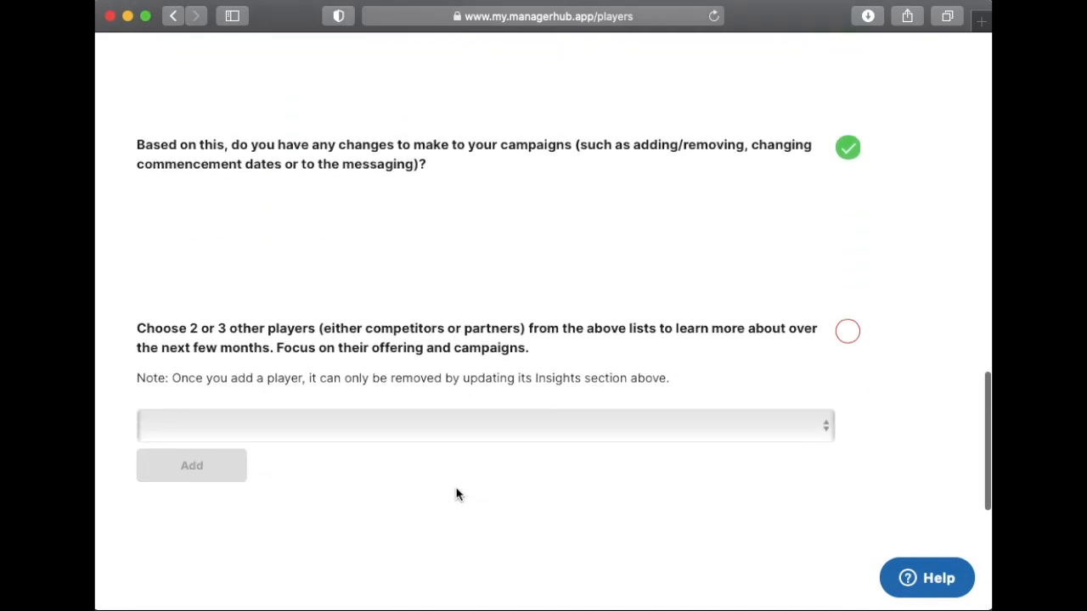
{"action": "left_click", "coordinate": [424, 427]}
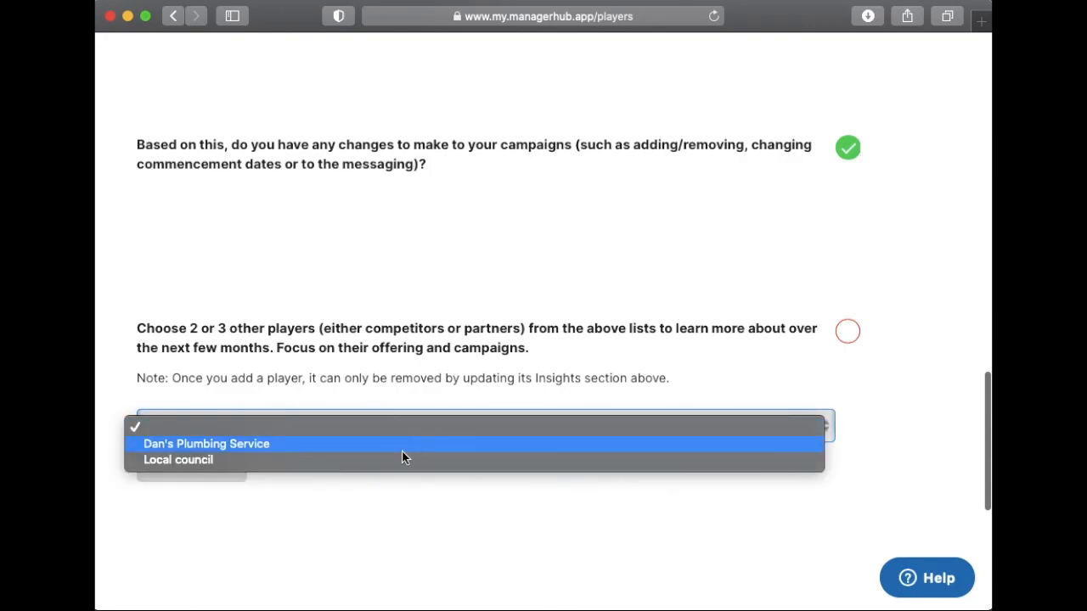
{"action": "left_click", "coordinate": [390, 445]}
{"action": "left_click", "coordinate": [213, 476]}
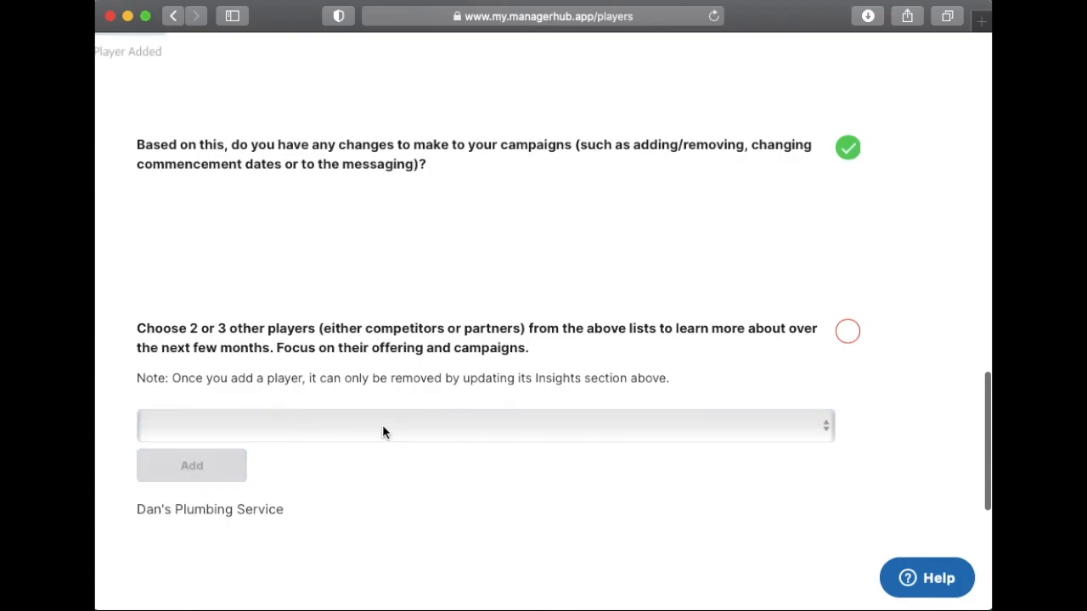
{"action": "left_click", "coordinate": [382, 424]}
{"action": "left_click", "coordinate": [357, 446]}
{"action": "left_click", "coordinate": [192, 472]}
- Check the insights areas of the competitor and partner entries, and proceed to the Your Environment stage
{"action": "scroll", "coordinate": [649, 510], "scroll_direction": "up", "scroll_amount": 2}
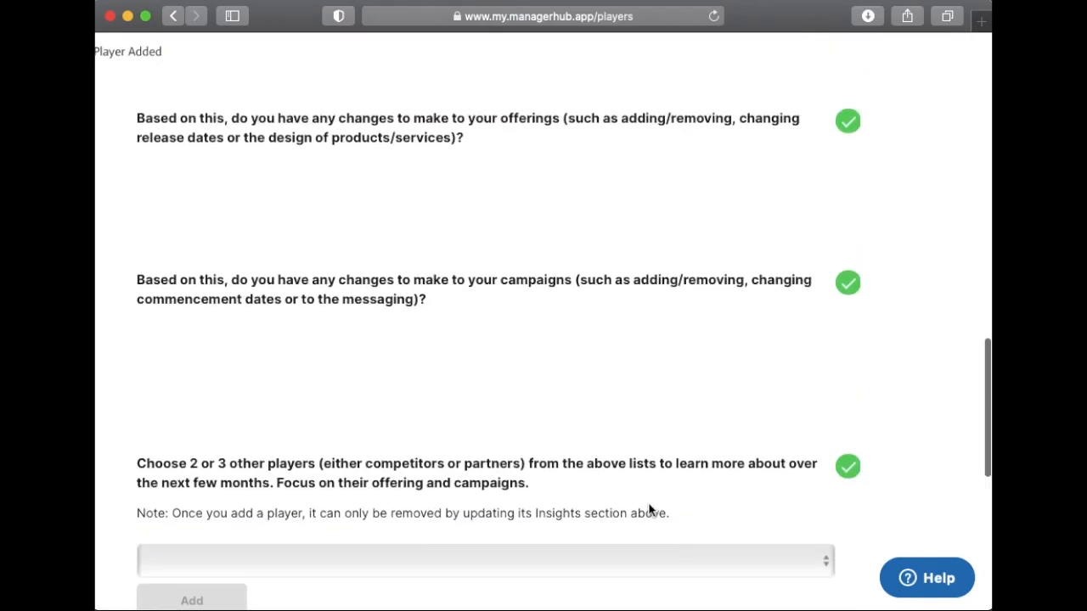
{"action": "scroll", "coordinate": [649, 509], "scroll_direction": "up", "scroll_amount": 7}
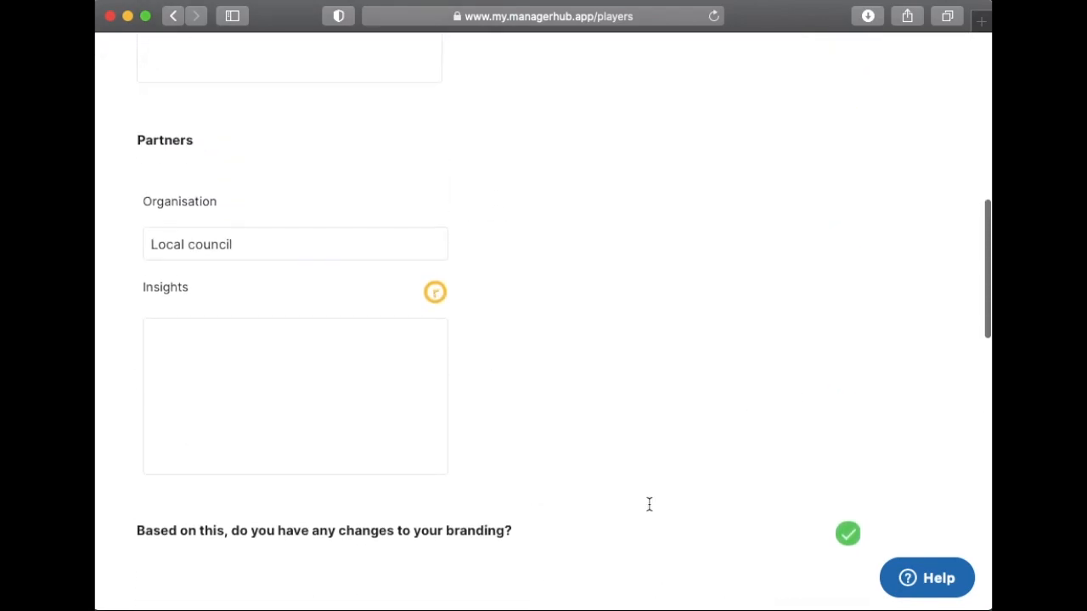
{"action": "scroll", "coordinate": [649, 507], "scroll_direction": "up", "scroll_amount": 2}
{"action": "scroll", "coordinate": [649, 509], "scroll_direction": "up", "scroll_amount": 5}
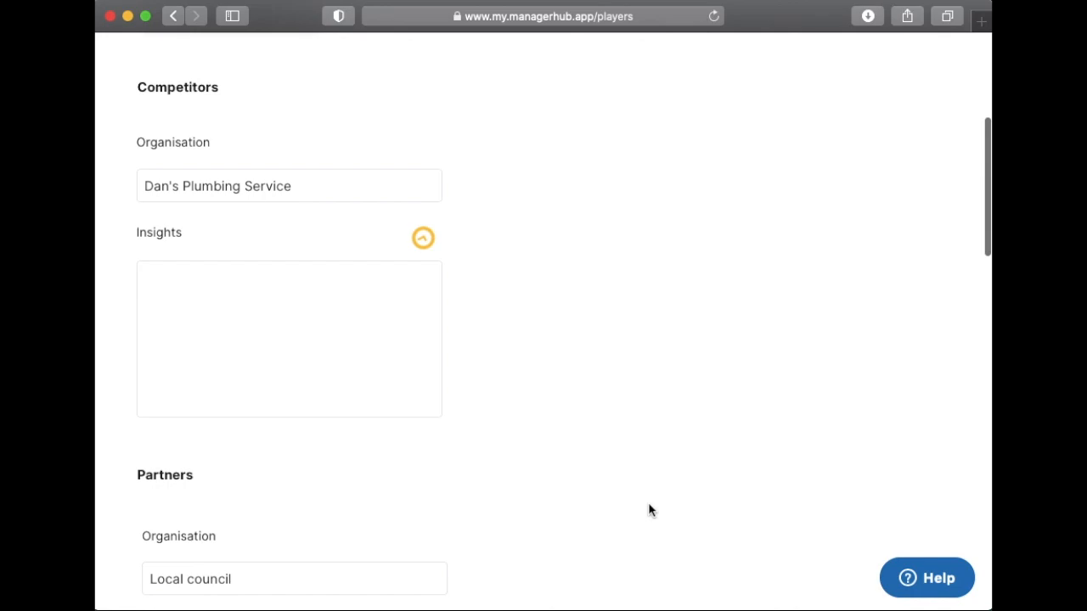
{"action": "scroll", "coordinate": [649, 509], "scroll_direction": "up", "scroll_amount": 2}
{"action": "scroll", "coordinate": [649, 510], "scroll_direction": "down", "scroll_amount": 1}
{"action": "scroll", "coordinate": [649, 509], "scroll_direction": "down", "scroll_amount": 7}
{"action": "scroll", "coordinate": [649, 509], "scroll_direction": "down", "scroll_amount": 10}
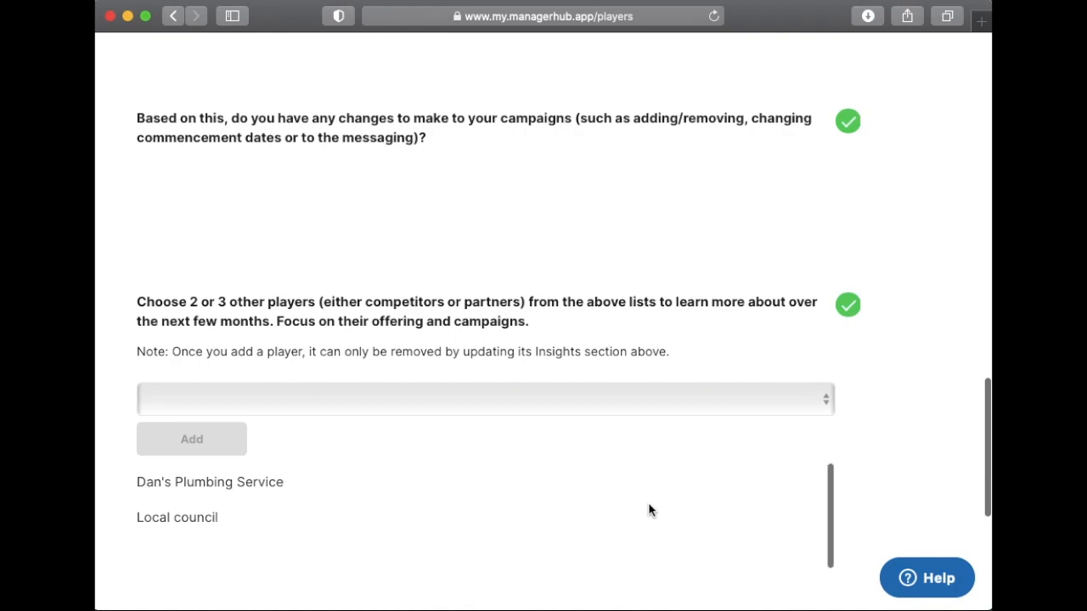
{"action": "scroll", "coordinate": [902, 473], "scroll_direction": "down", "scroll_amount": 5}
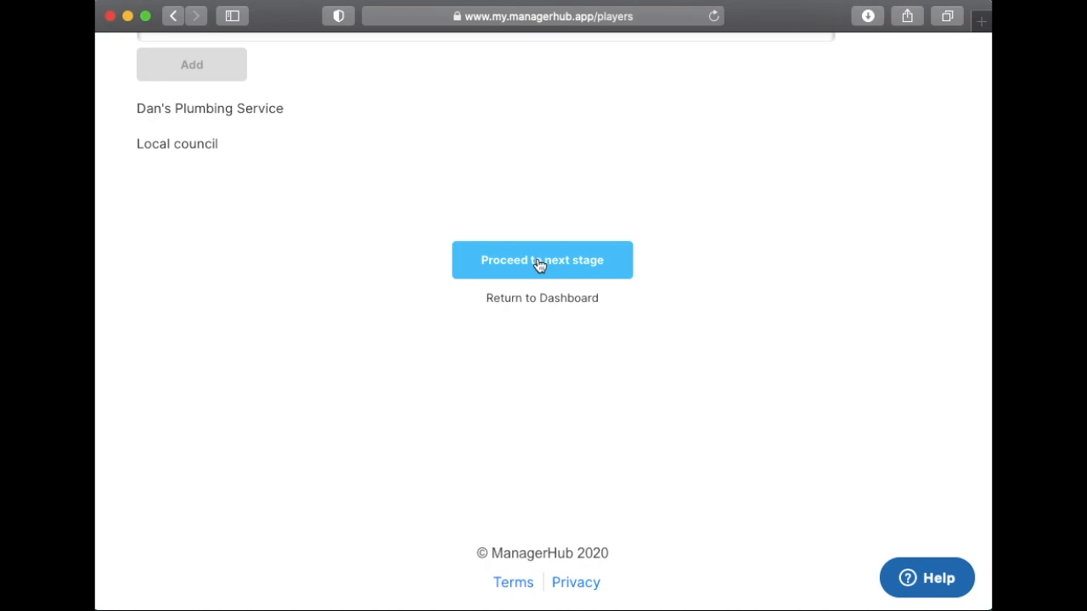
{"action": "left_click", "coordinate": [537, 261]}
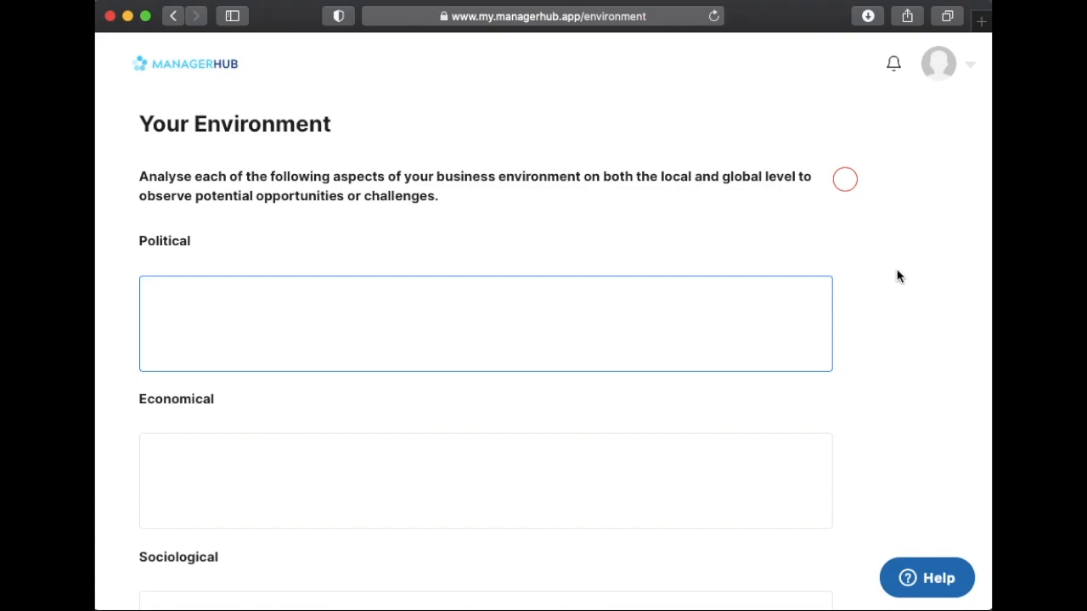
- Look through the business environment aspects and enter "Gartner insights" for the Technological aspect
{"action": "scroll", "coordinate": [897, 276], "scroll_direction": "down", "scroll_amount": 5}
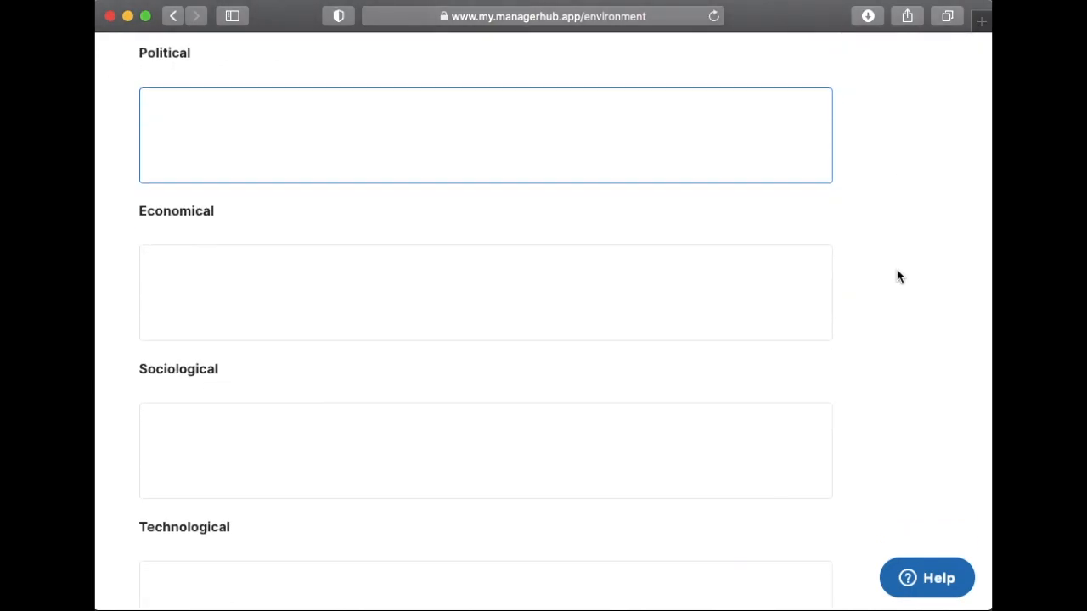
{"action": "scroll", "coordinate": [894, 277], "scroll_direction": "down", "scroll_amount": 10}
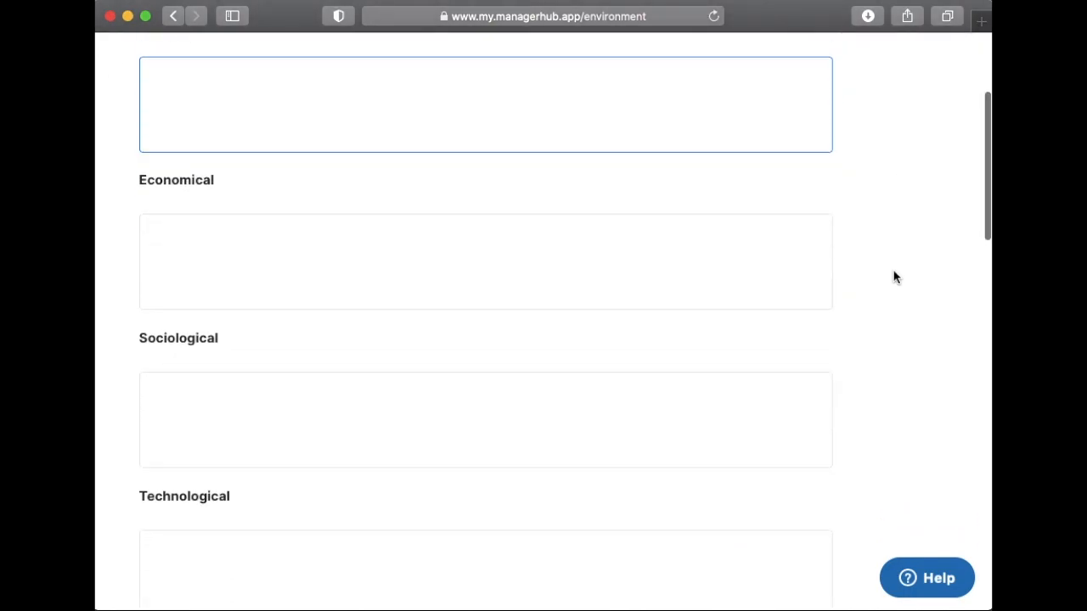
{"action": "scroll", "coordinate": [894, 277], "scroll_direction": "down", "scroll_amount": 6}
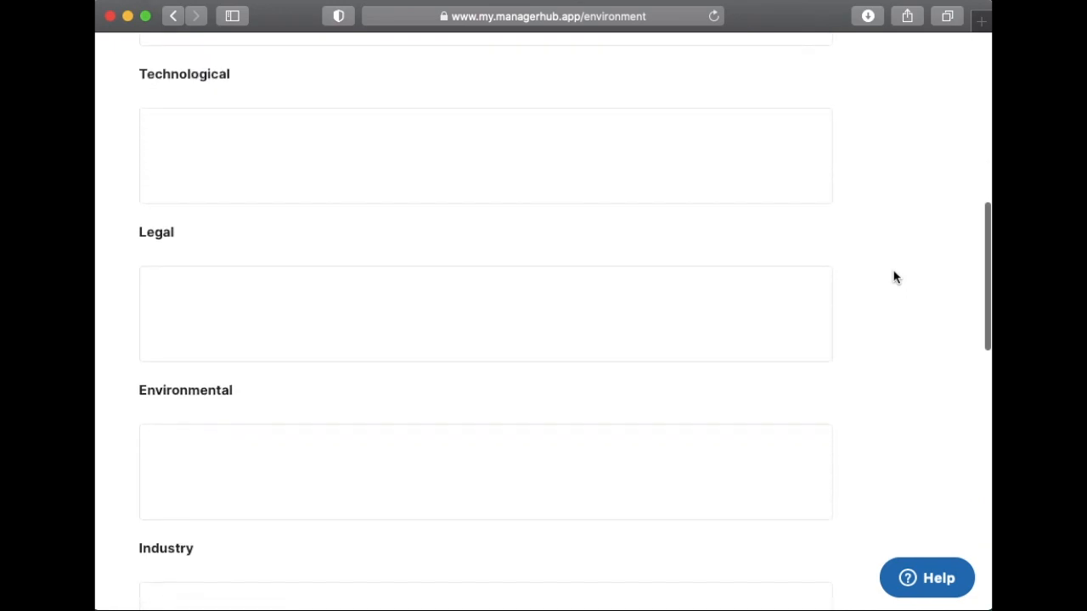
{"action": "scroll", "coordinate": [894, 277], "scroll_direction": "down", "scroll_amount": 1}
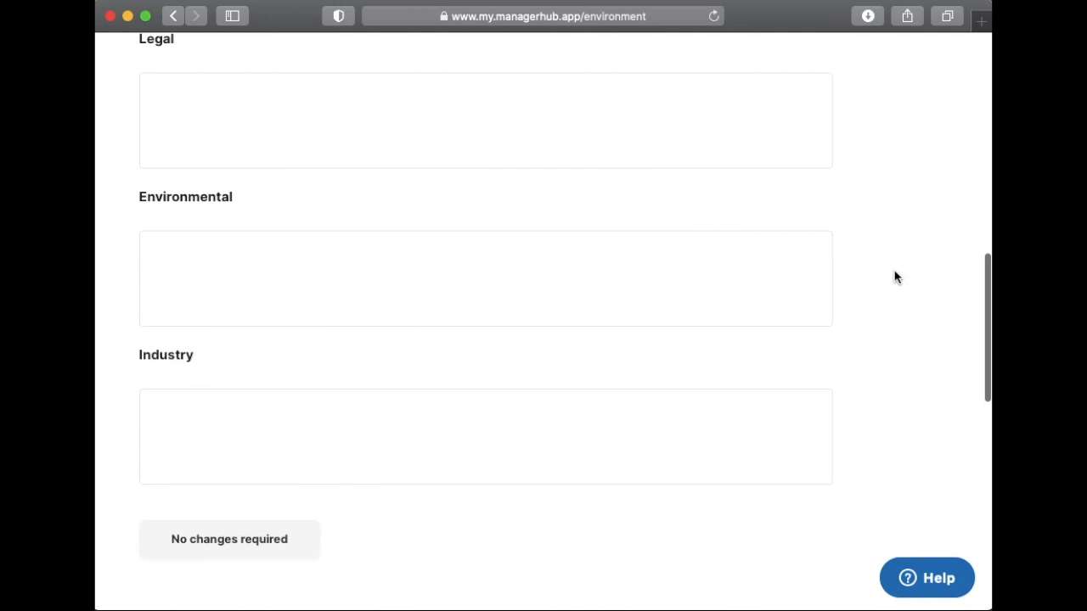
{"action": "scroll", "coordinate": [894, 276], "scroll_direction": "up", "scroll_amount": 4}
{"action": "scroll", "coordinate": [894, 277], "scroll_direction": "up", "scroll_amount": 5}
{"action": "scroll", "coordinate": [892, 274], "scroll_direction": "down", "scroll_amount": 2}
{"action": "left_click", "coordinate": [679, 235]}
{"action": "type", "text": "Ga"}
{"action": "key", "text": "BackSpace"}
{"action": "type", "text": "artner"}
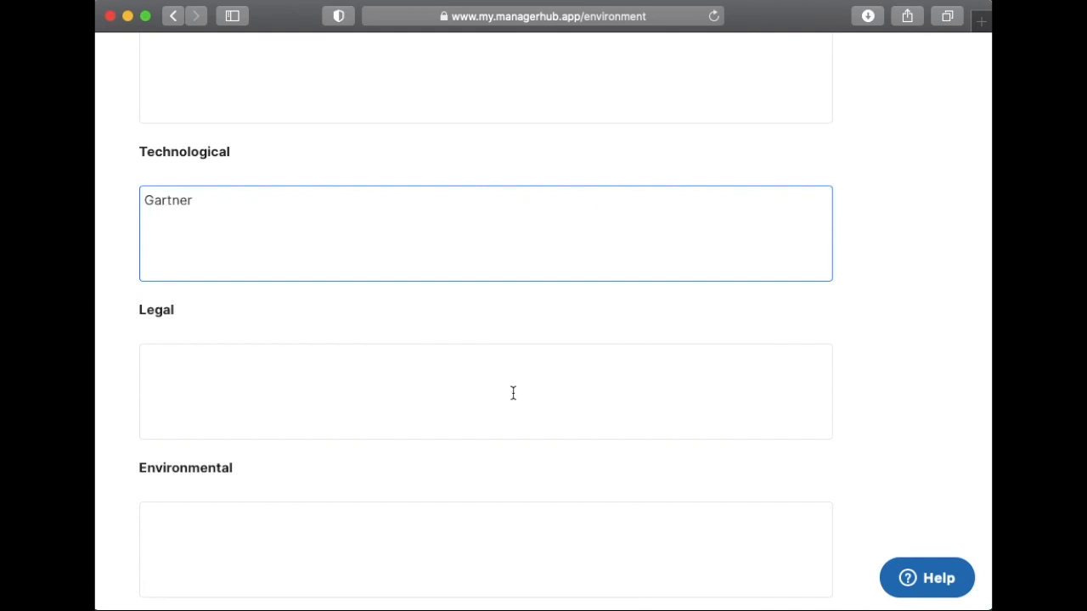
{"action": "type", "text": " insights"}
- Enter "ABLIS guidelines" for the Legal aspect of the business environment
{"action": "left_click", "coordinate": [442, 405]}
{"action": "type", "text": "ABLIS"}
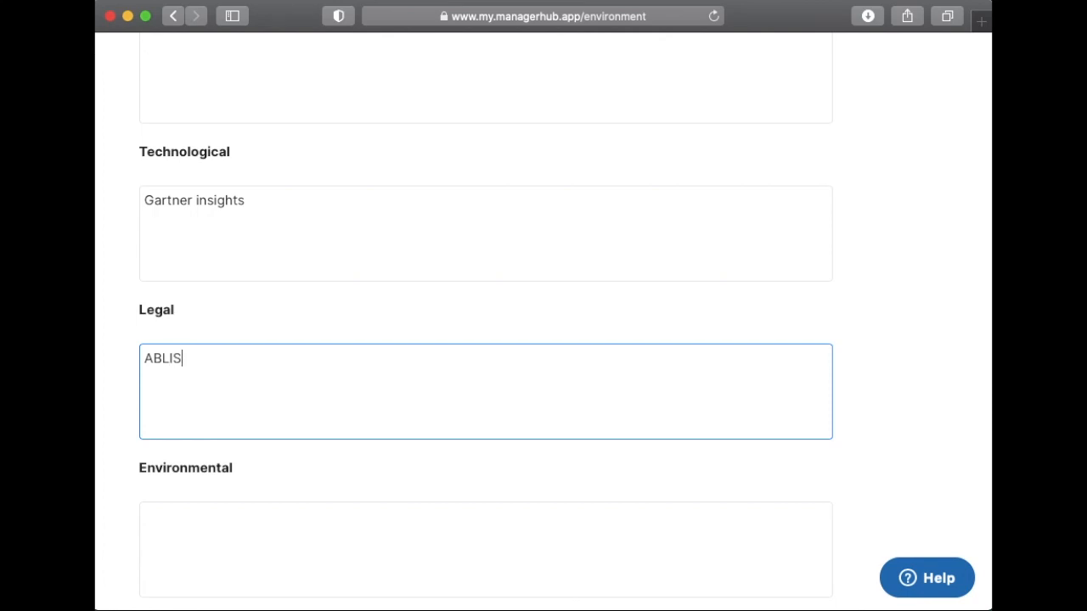
{"action": "type", "text": " guidelines"}
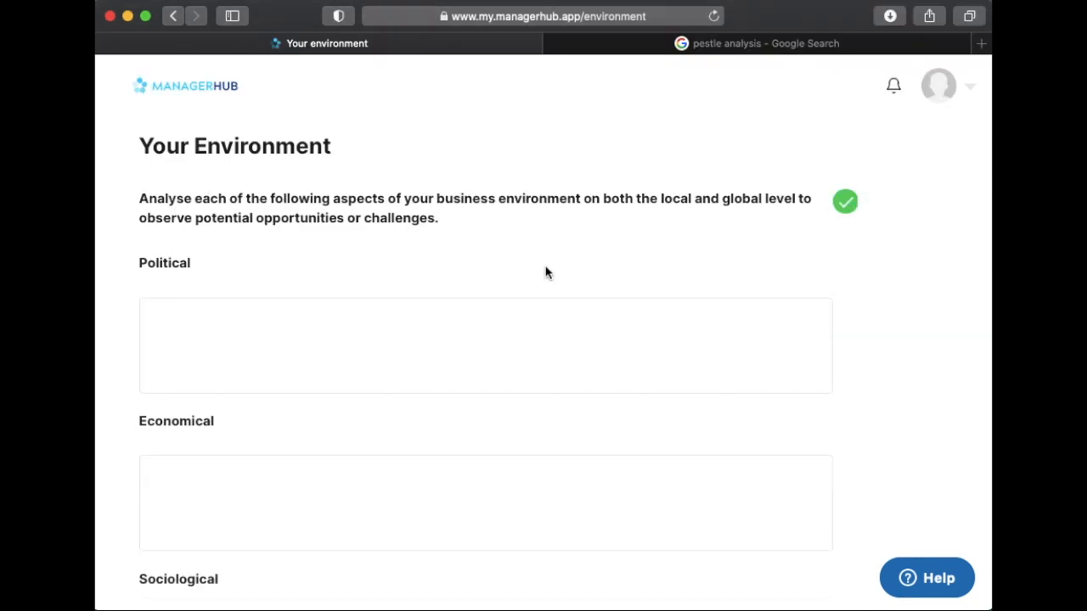
- Look through the Google search results for pestle analysis, close them and return to the Your Environment page
{"action": "scroll", "coordinate": [546, 271], "scroll_direction": "down", "scroll_amount": 10}
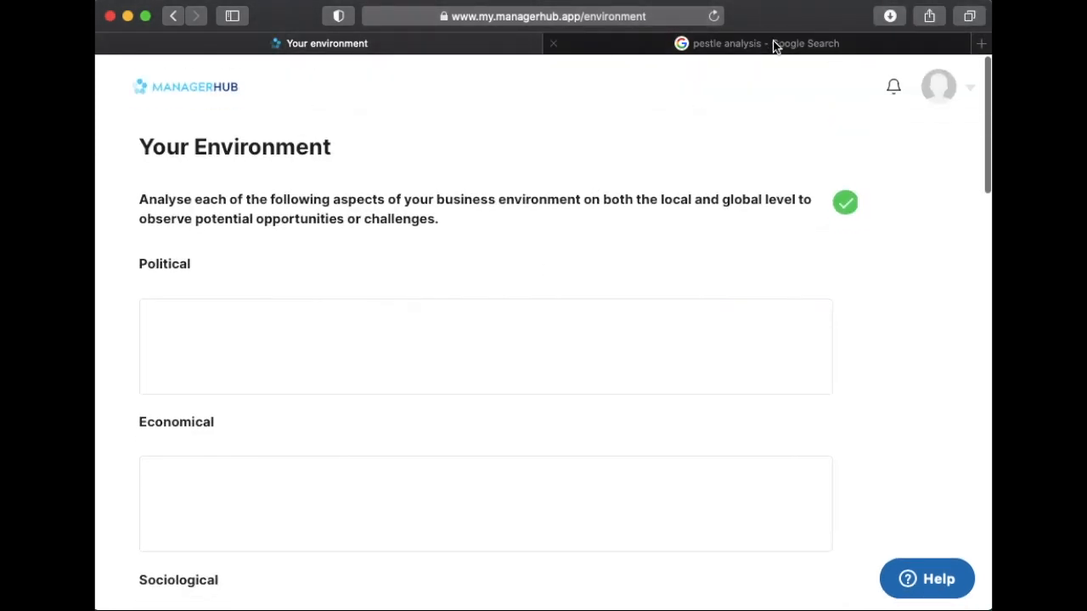
{"action": "left_click", "coordinate": [773, 44]}
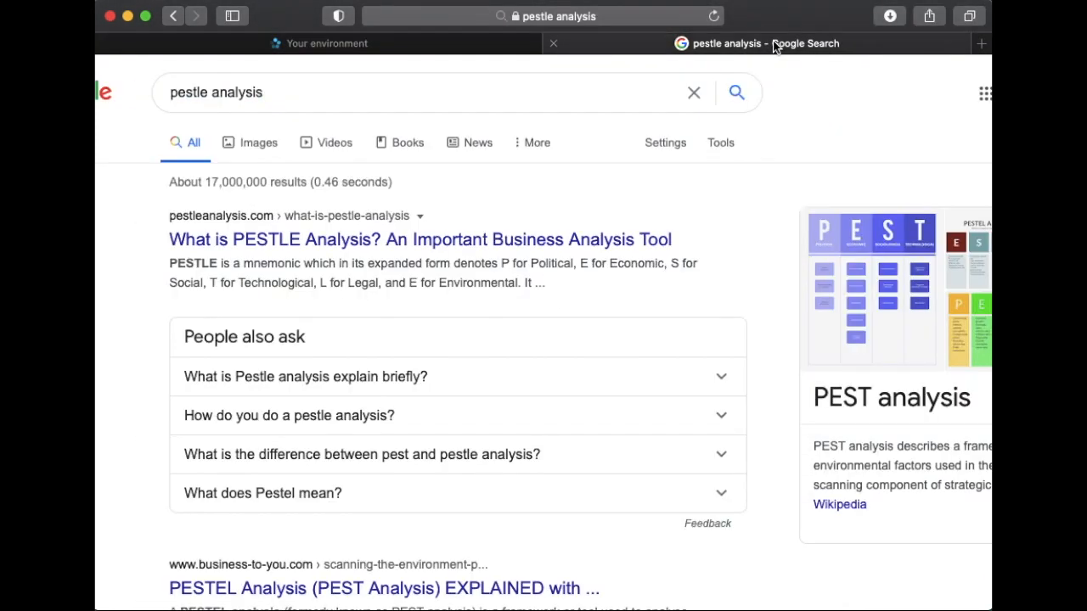
{"action": "scroll", "coordinate": [813, 110], "scroll_direction": "left", "scroll_amount": 2}
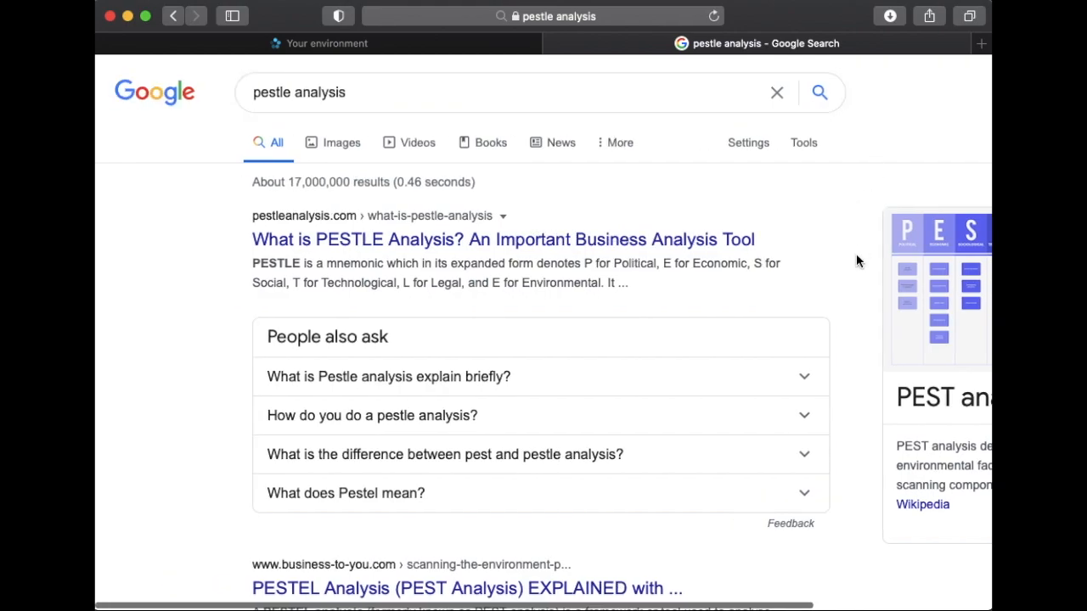
{"action": "scroll", "coordinate": [857, 255], "scroll_direction": "down", "scroll_amount": 8}
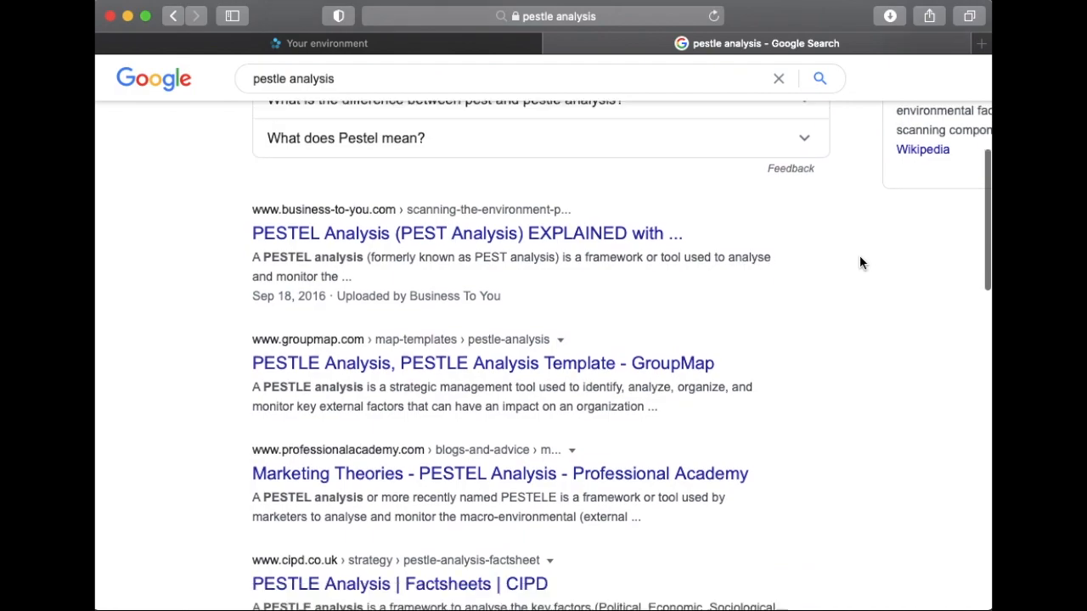
{"action": "scroll", "coordinate": [860, 263], "scroll_direction": "down", "scroll_amount": 10}
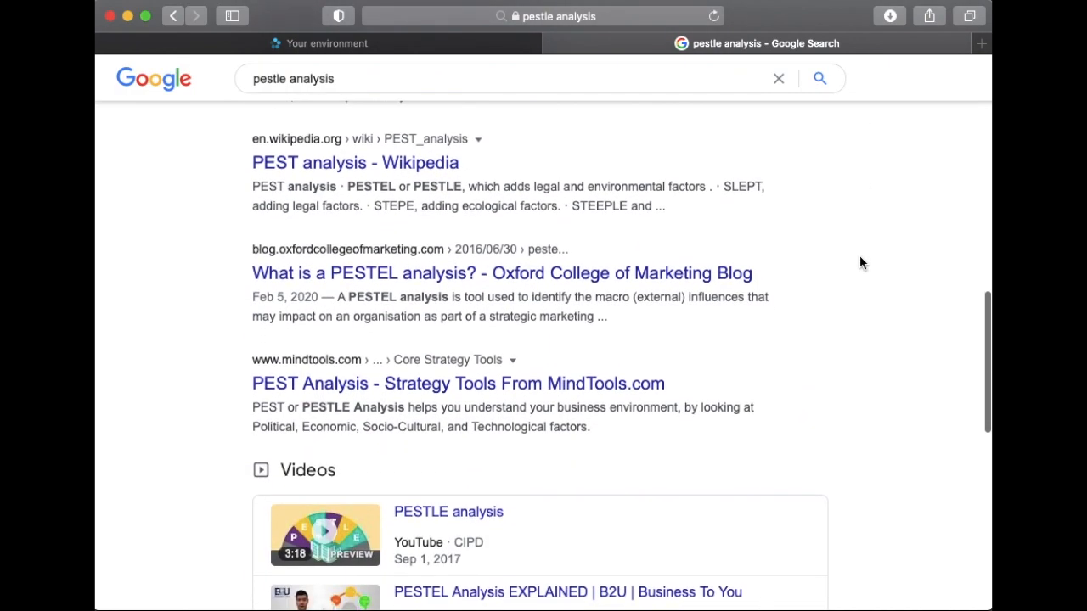
{"action": "scroll", "coordinate": [860, 263], "scroll_direction": "down", "scroll_amount": 6}
{"action": "scroll", "coordinate": [860, 263], "scroll_direction": "up", "scroll_amount": 2}
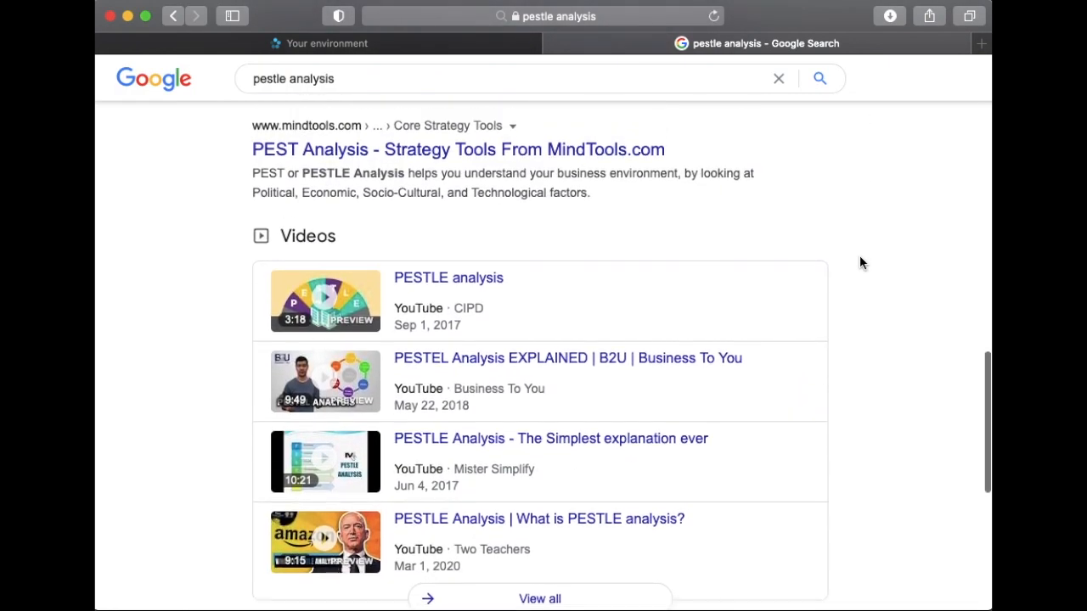
{"action": "scroll", "coordinate": [859, 263], "scroll_direction": "up", "scroll_amount": 20}
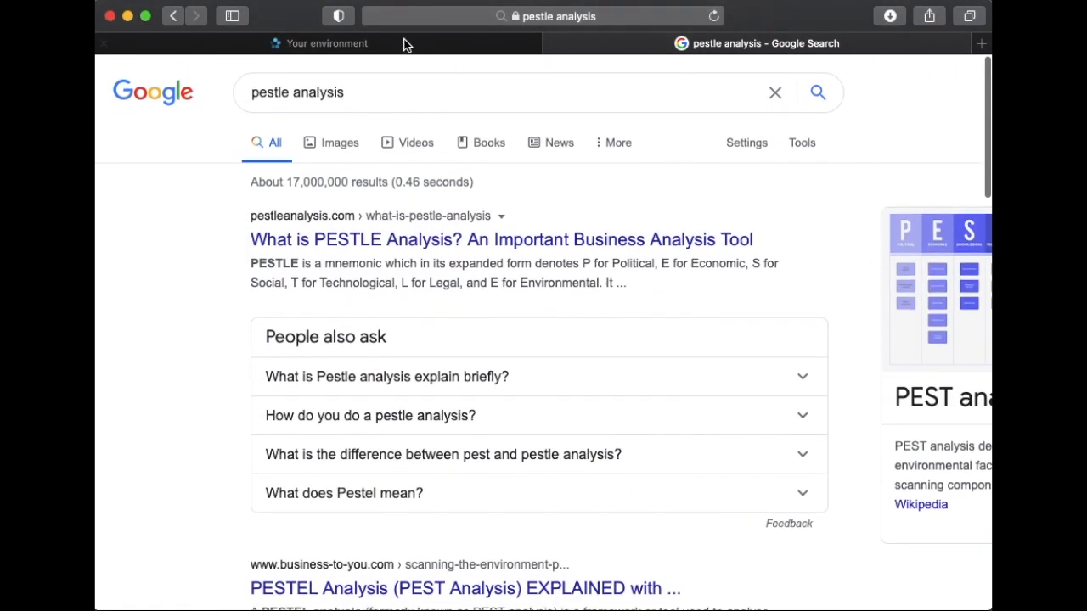
{"action": "left_click", "coordinate": [551, 44]}
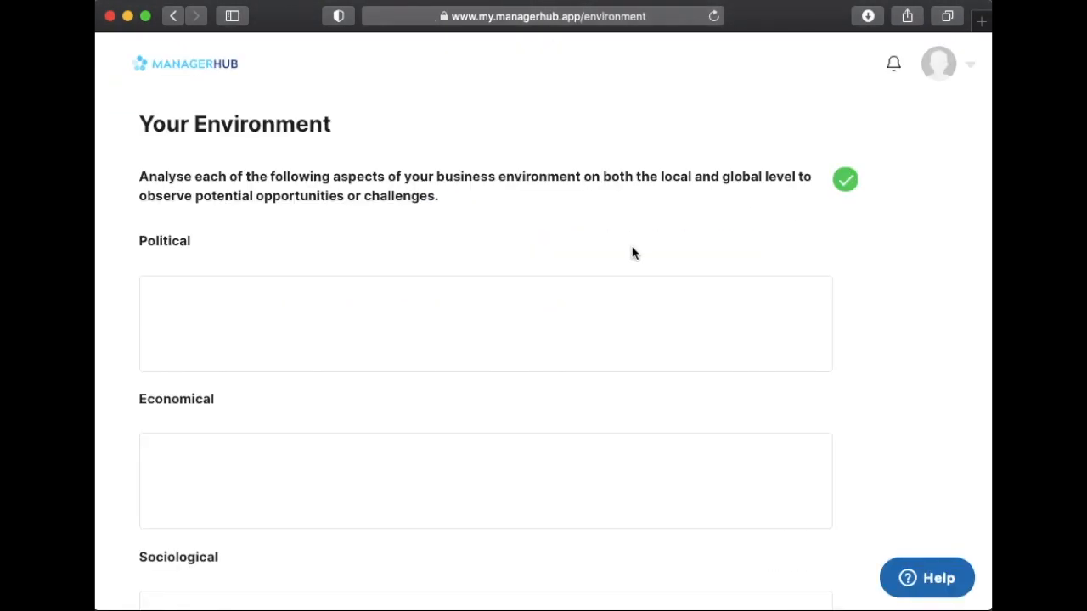
- Mark branding, offerings and campaigns as needing no changes based on the environment observations, and proceed to the next stage
{"action": "scroll", "coordinate": [632, 250], "scroll_direction": "down", "scroll_amount": 2}
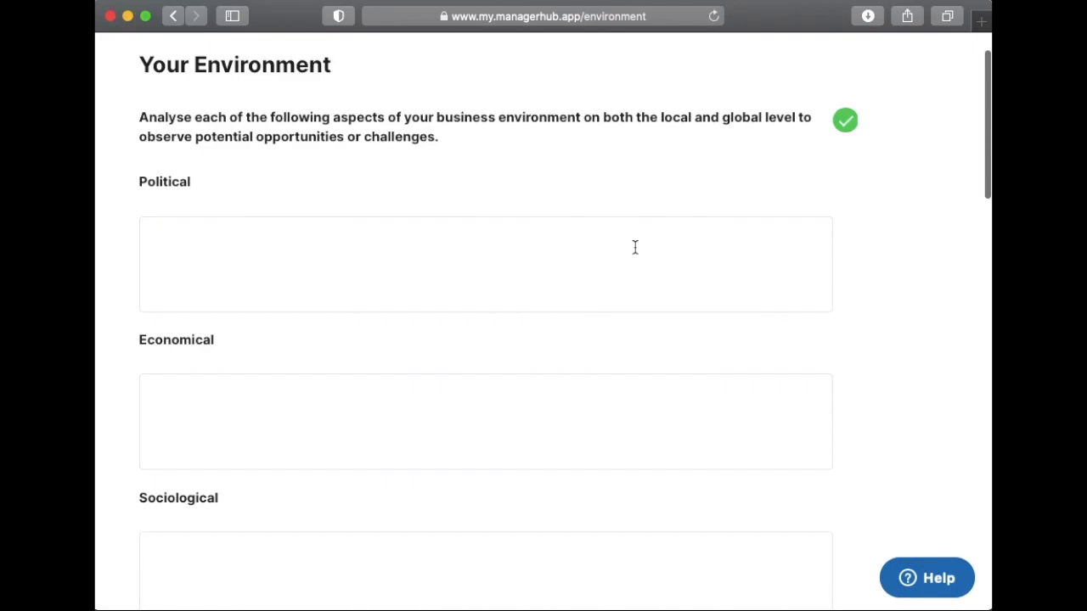
{"action": "scroll", "coordinate": [635, 247], "scroll_direction": "down", "scroll_amount": 8}
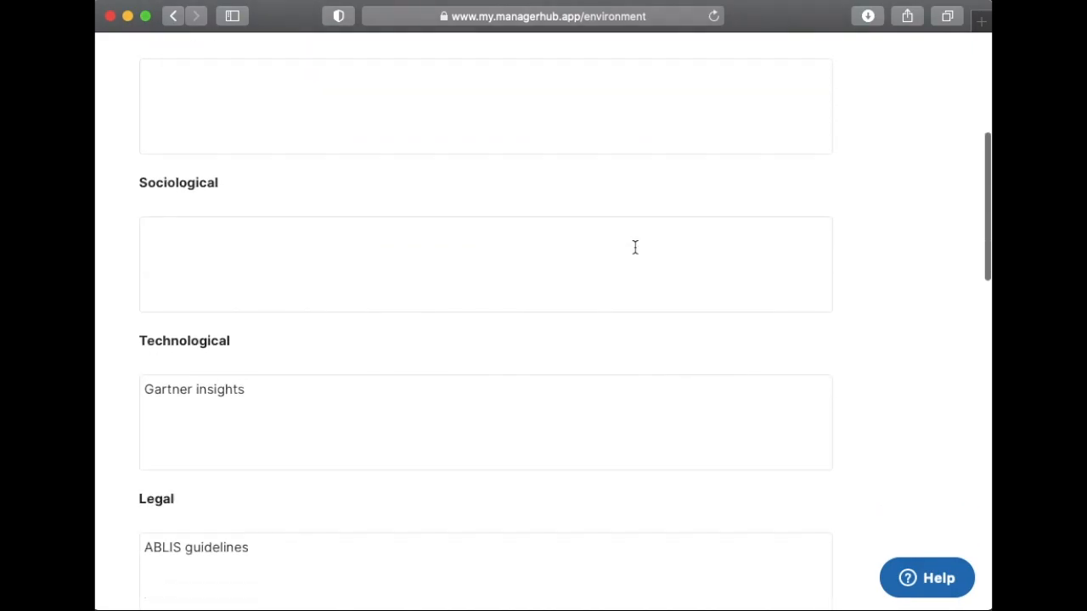
{"action": "scroll", "coordinate": [635, 247], "scroll_direction": "down", "scroll_amount": 5}
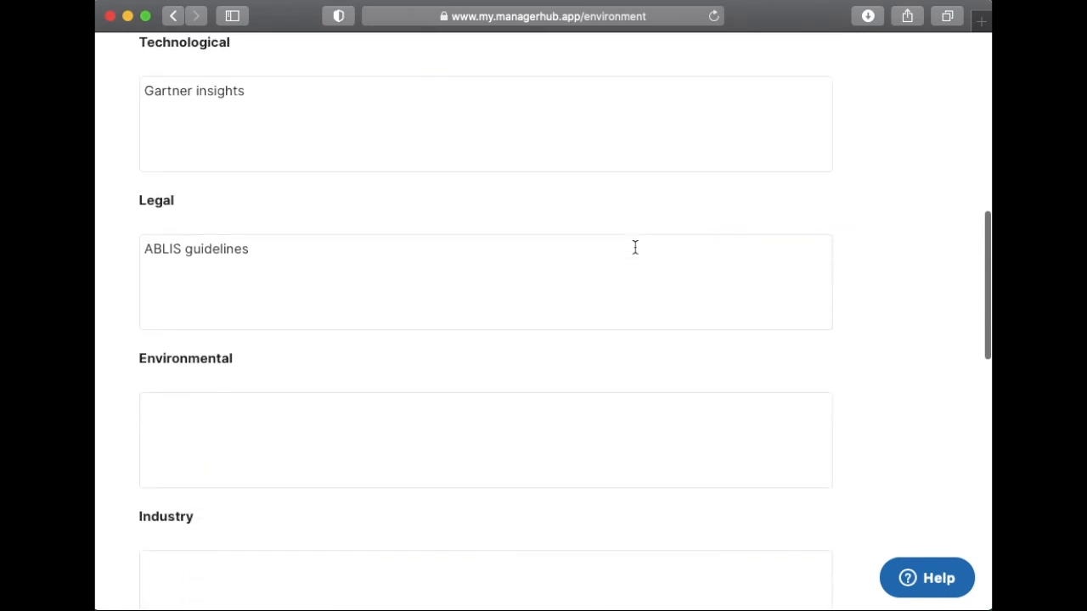
{"action": "scroll", "coordinate": [635, 247], "scroll_direction": "down", "scroll_amount": 15}
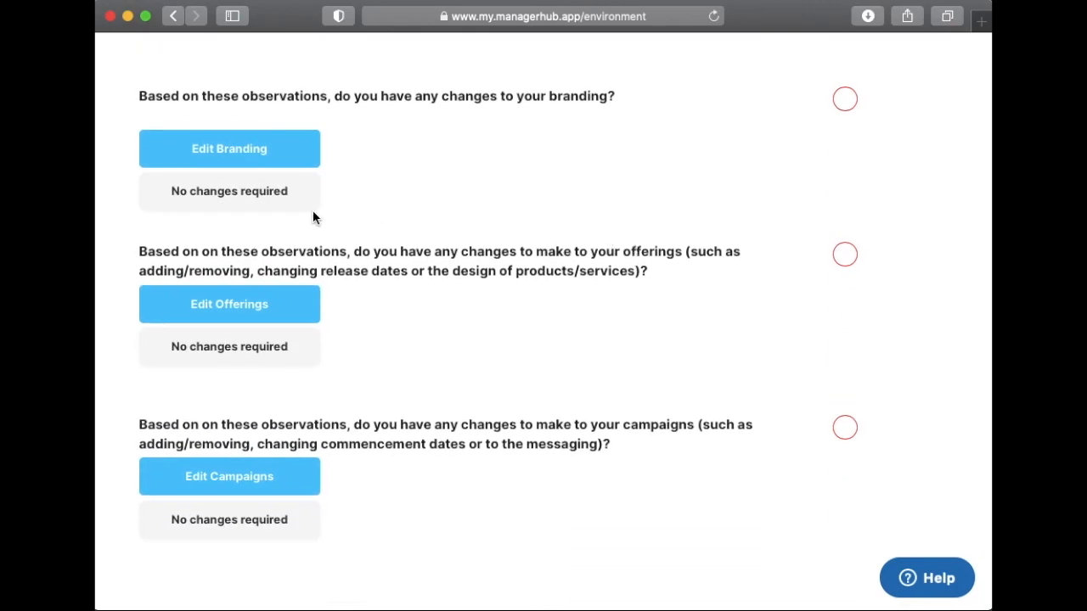
{"action": "left_click", "coordinate": [255, 205]}
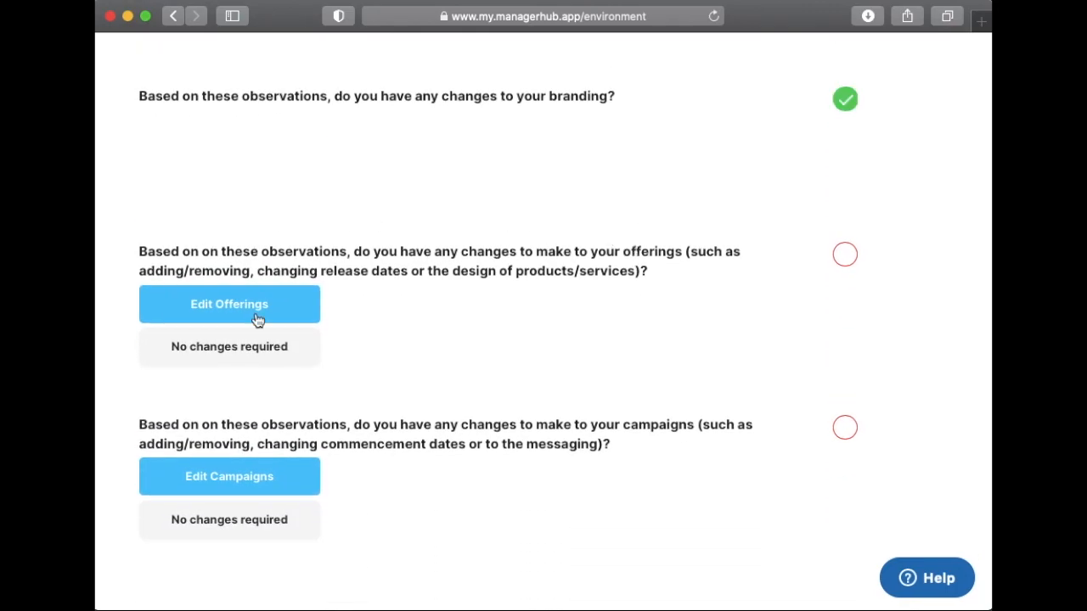
{"action": "left_click", "coordinate": [259, 348]}
{"action": "left_click", "coordinate": [254, 522]}
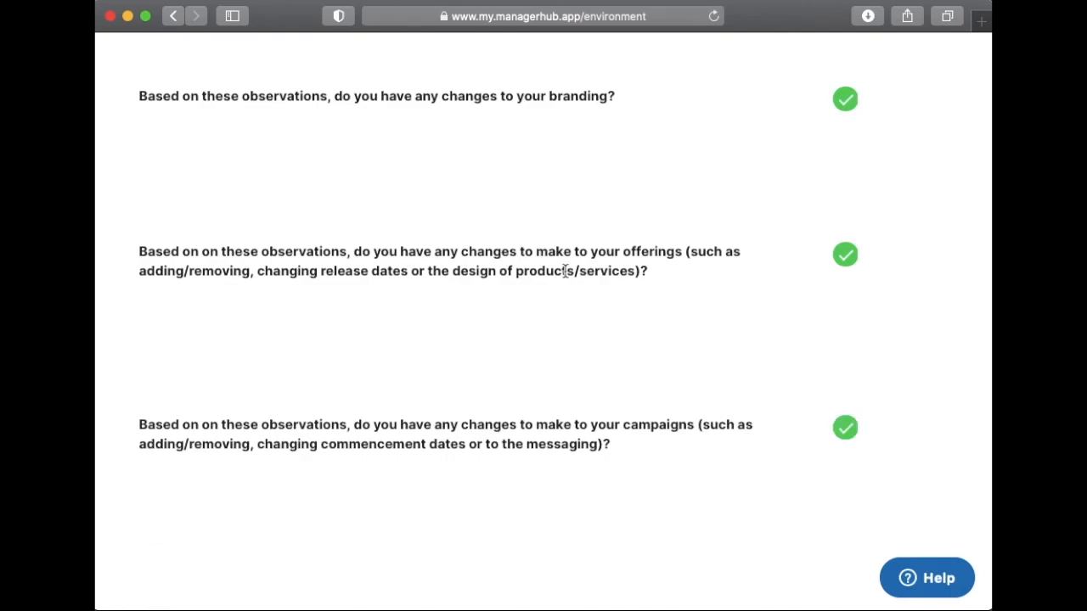
{"action": "scroll", "coordinate": [910, 331], "scroll_direction": "down", "scroll_amount": 5}
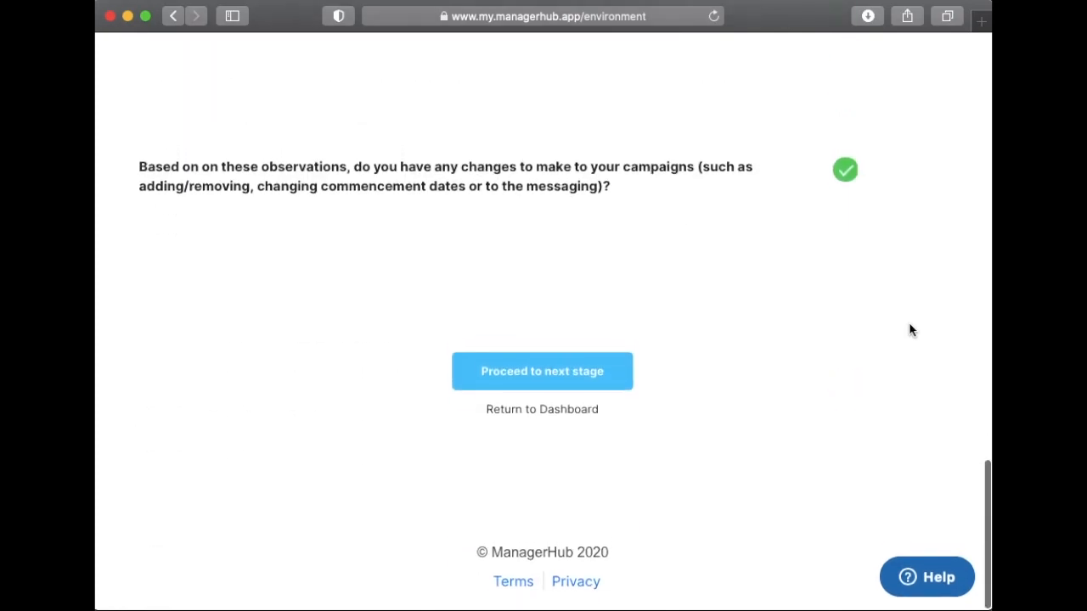
{"action": "left_click", "coordinate": [537, 378]}
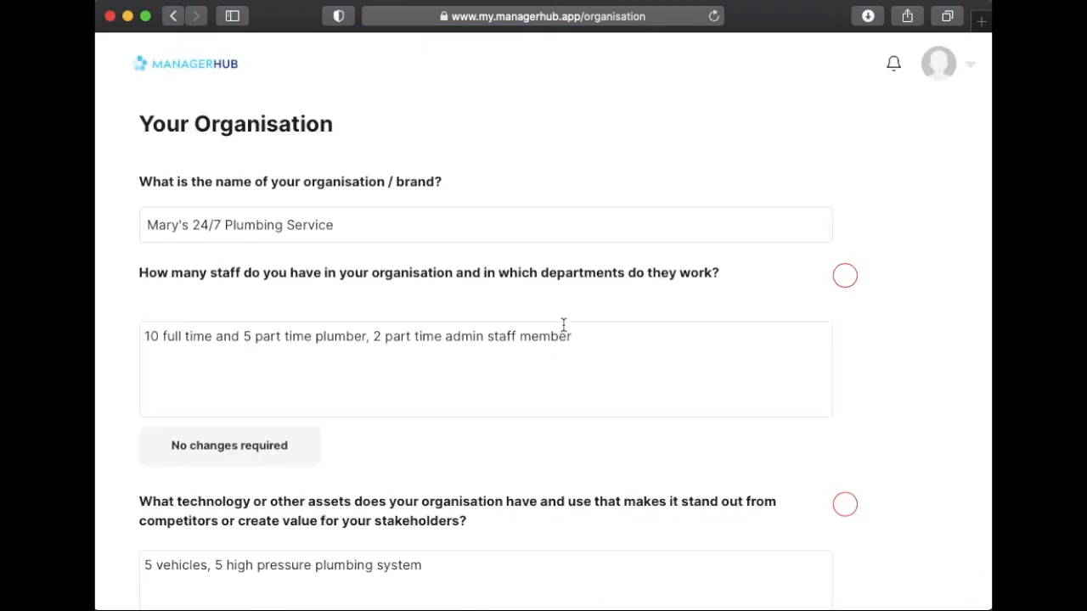
- End the answer about current staff and departments with a full stop so that the question registers as completed
{"action": "left_click", "coordinate": [387, 225]}
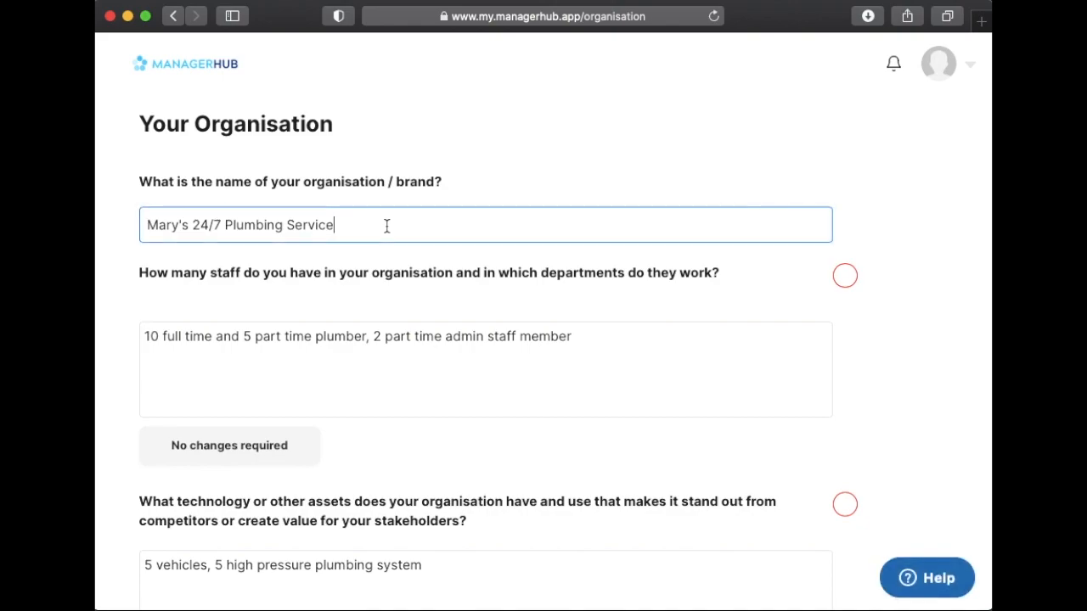
{"action": "scroll", "coordinate": [902, 269], "scroll_direction": "down", "scroll_amount": 2}
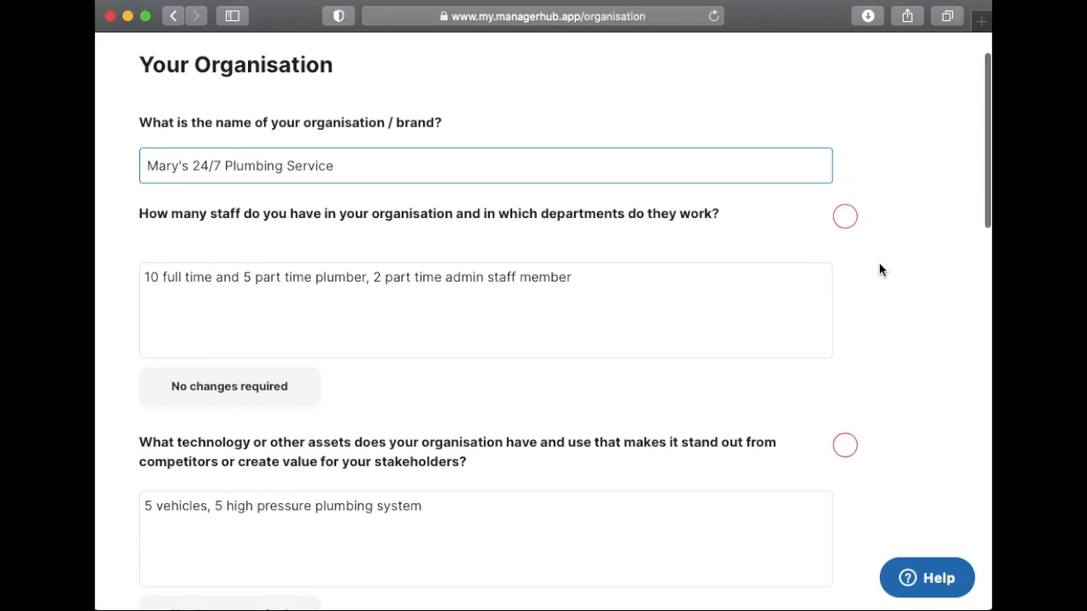
{"action": "left_click", "coordinate": [651, 289]}
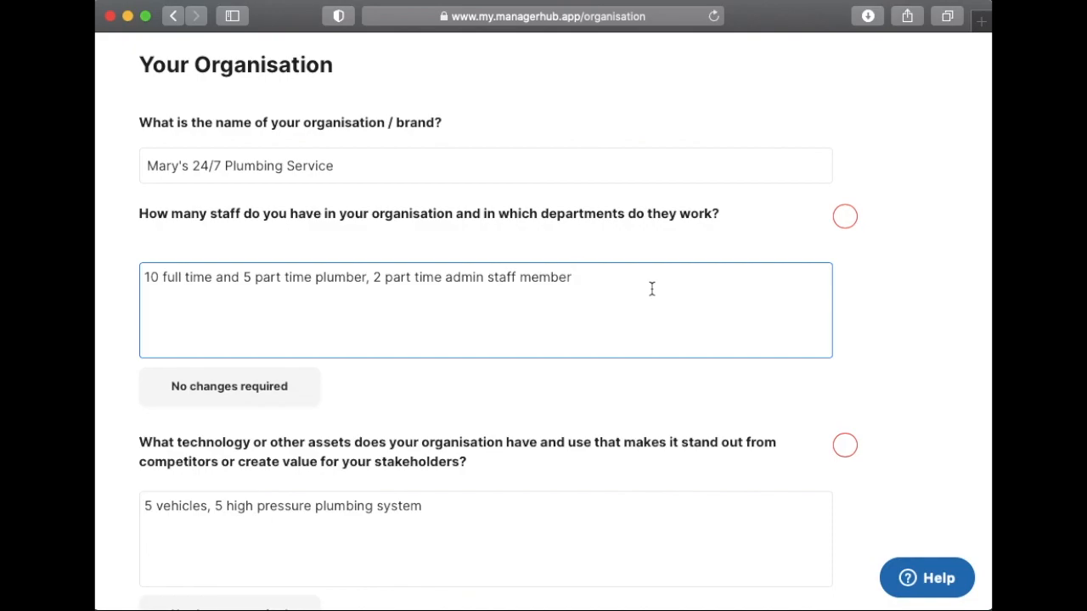
{"action": "left_click", "coordinate": [922, 312]}
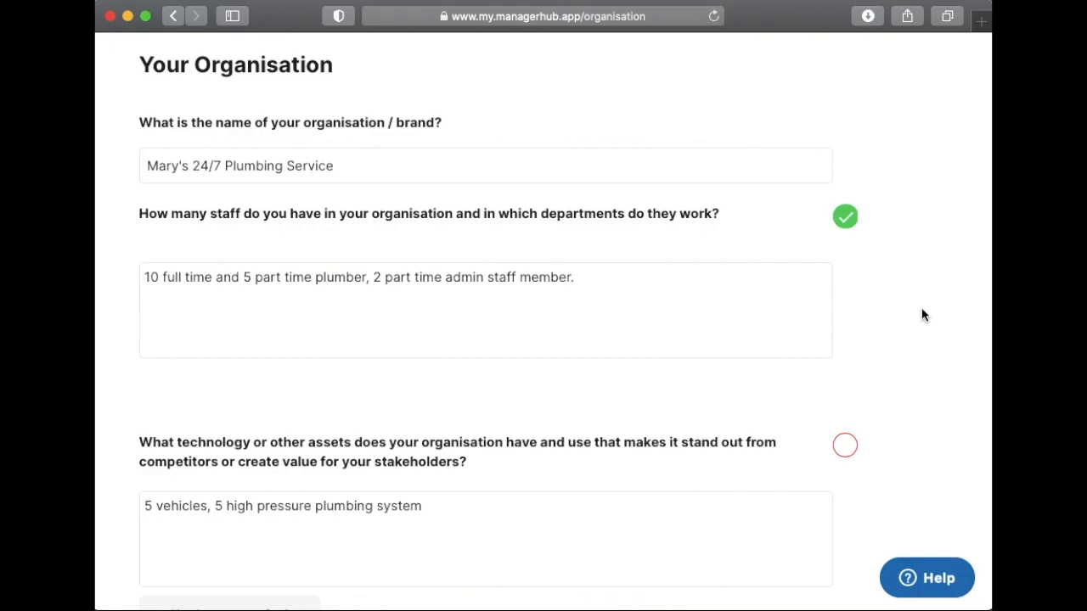
- Add a full stop to the staff requirements answer, making it "1 customer service staff member, 1 marketing staff member."
{"action": "scroll", "coordinate": [921, 309], "scroll_direction": "down", "scroll_amount": 10}
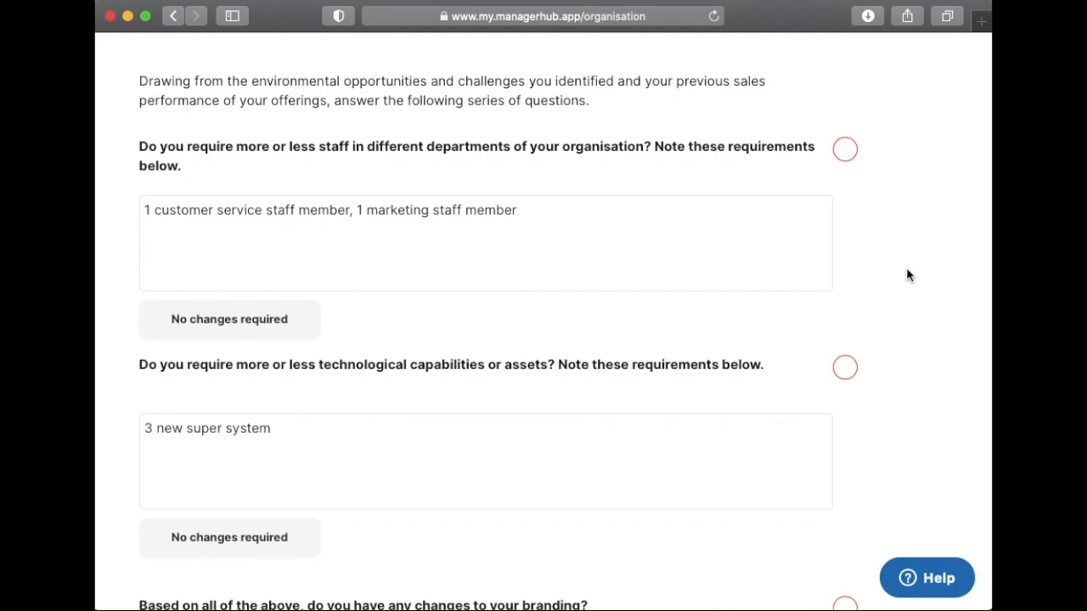
{"action": "left_click", "coordinate": [738, 224]}
{"action": "type", "text": "."}
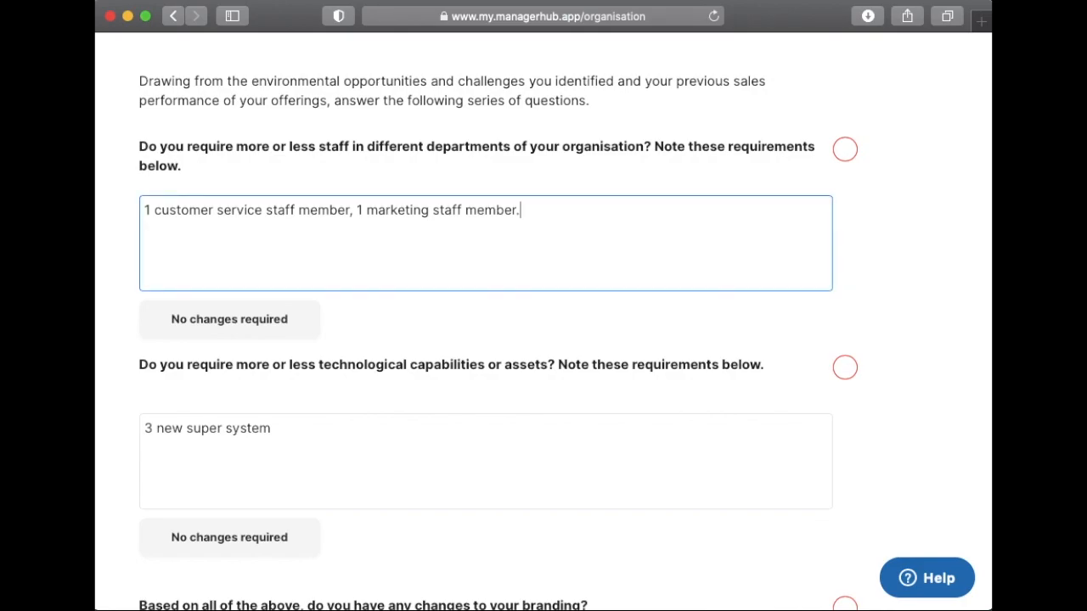
{"action": "left_click", "coordinate": [862, 231]}
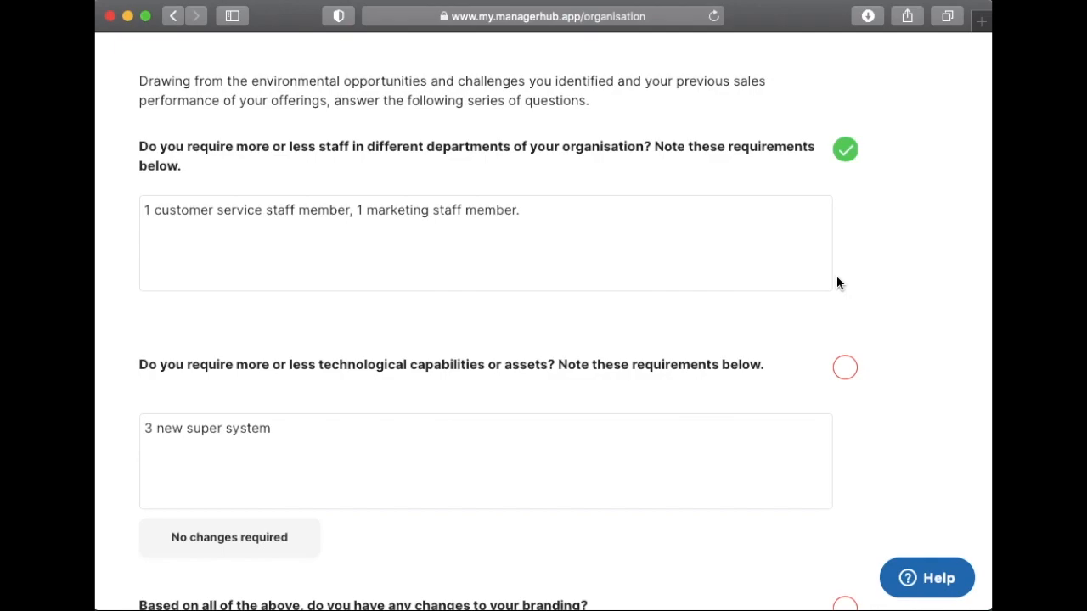
- Add a full stop to the technological capabilities or assets requirement, making it "3 new super system."
{"action": "scroll", "coordinate": [837, 282], "scroll_direction": "down", "scroll_amount": 5}
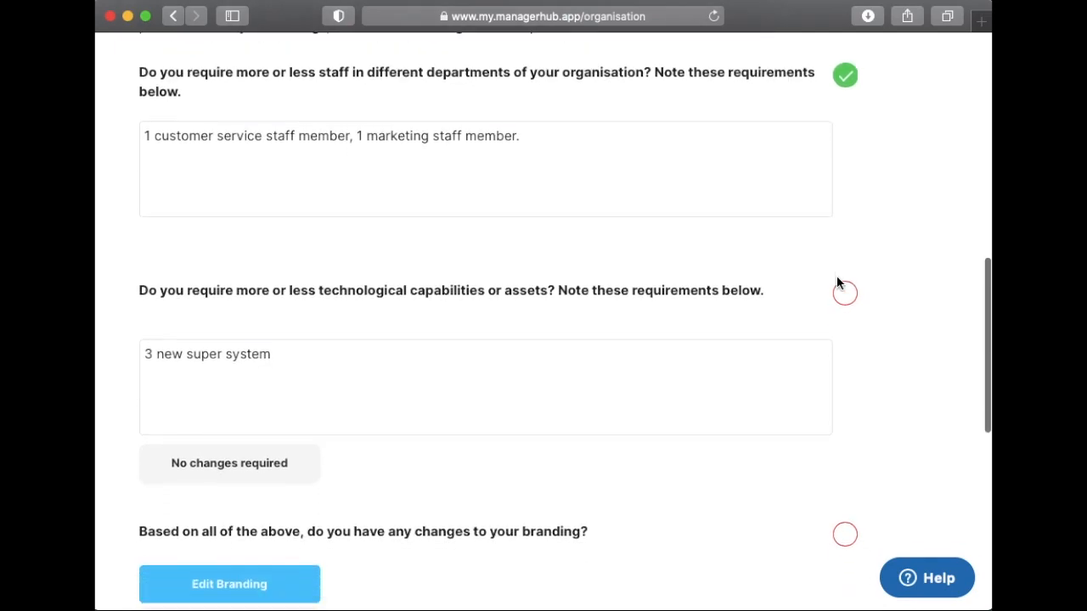
{"action": "scroll", "coordinate": [836, 282], "scroll_direction": "down", "scroll_amount": 2}
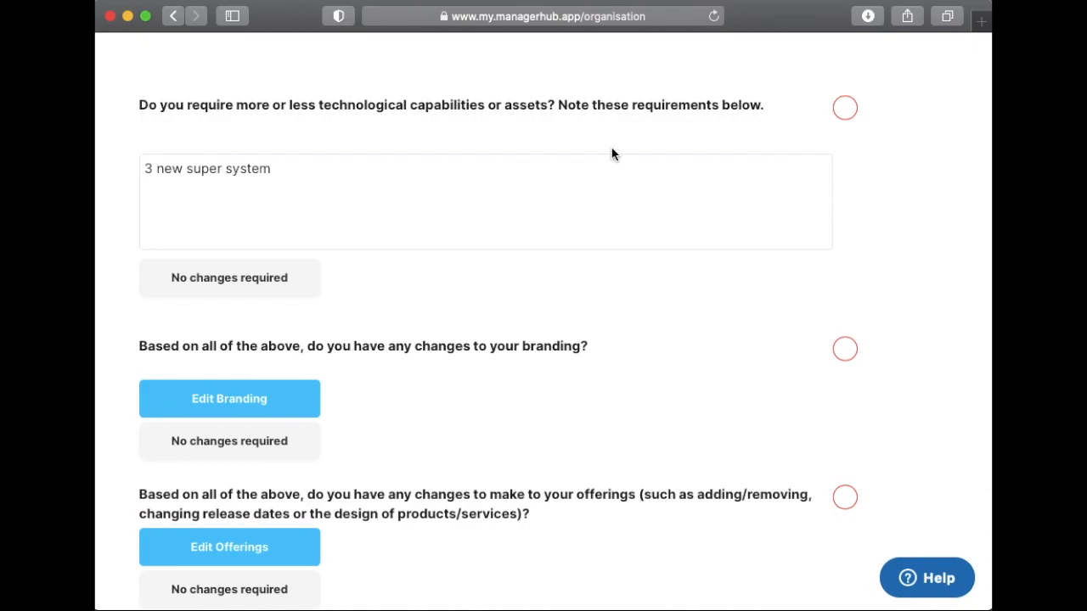
{"action": "left_click", "coordinate": [633, 185]}
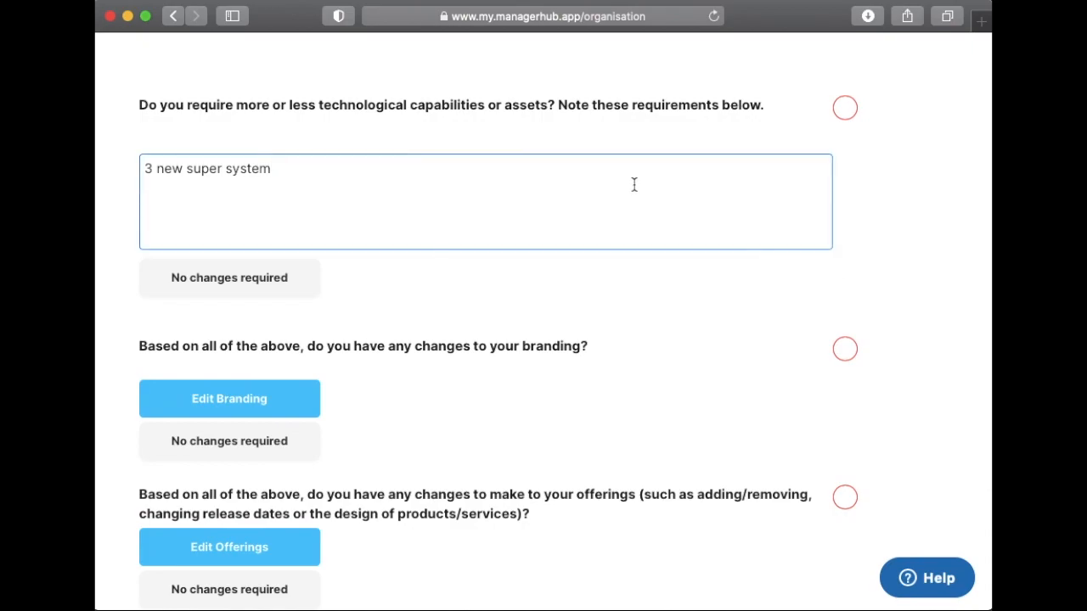
{"action": "type", "text": "."}
{"action": "left_click", "coordinate": [910, 197]}
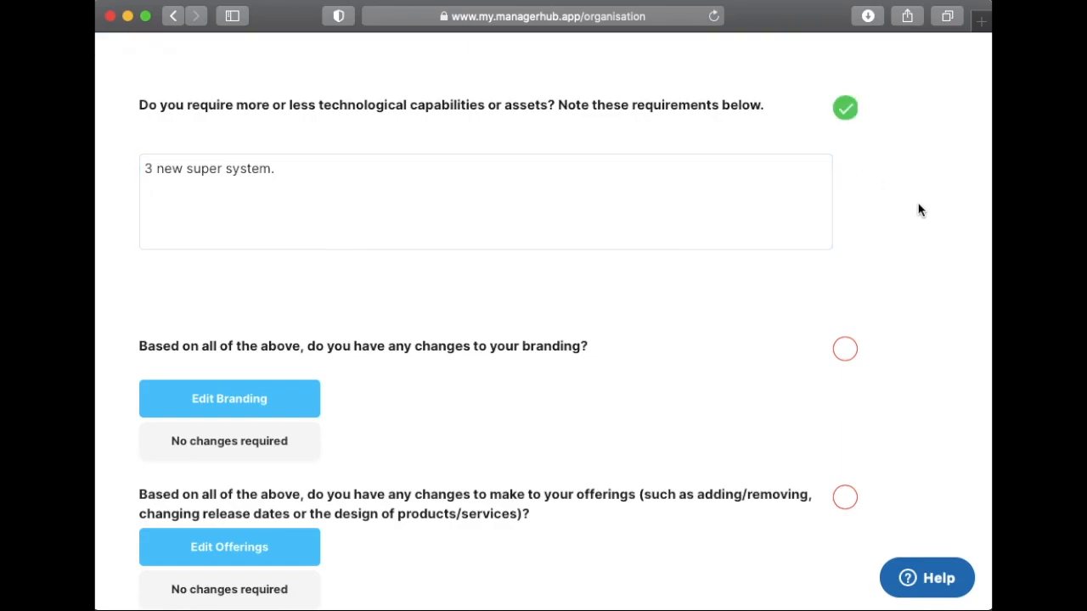
- Mark branding, offerings and campaigns as needing no changes in the Your Organisation stage, and return to the dashboard
{"action": "scroll", "coordinate": [918, 209], "scroll_direction": "down", "scroll_amount": 1}
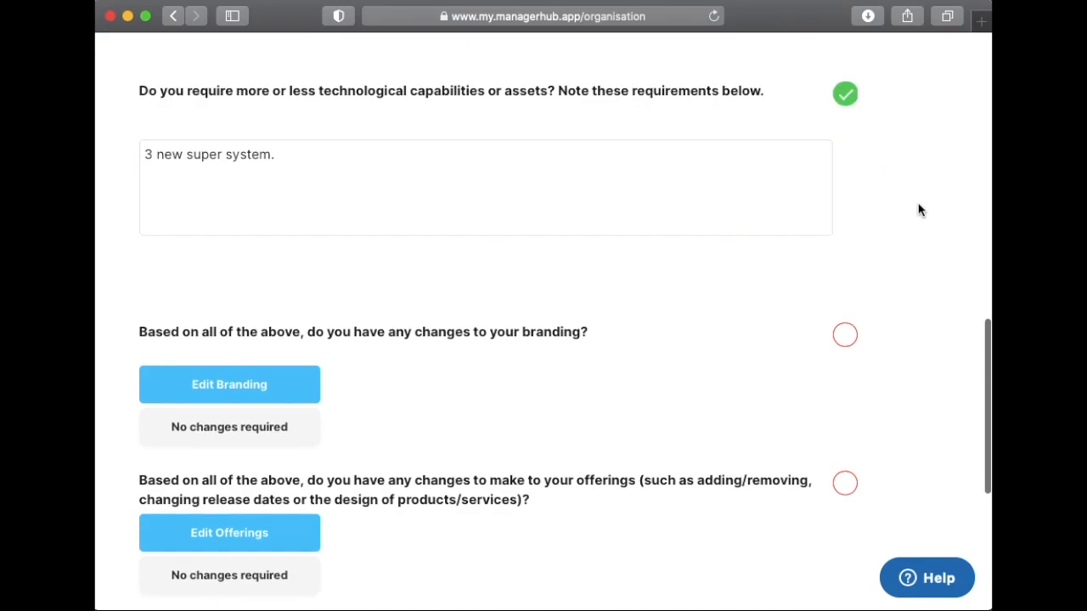
{"action": "scroll", "coordinate": [917, 209], "scroll_direction": "down", "scroll_amount": 2}
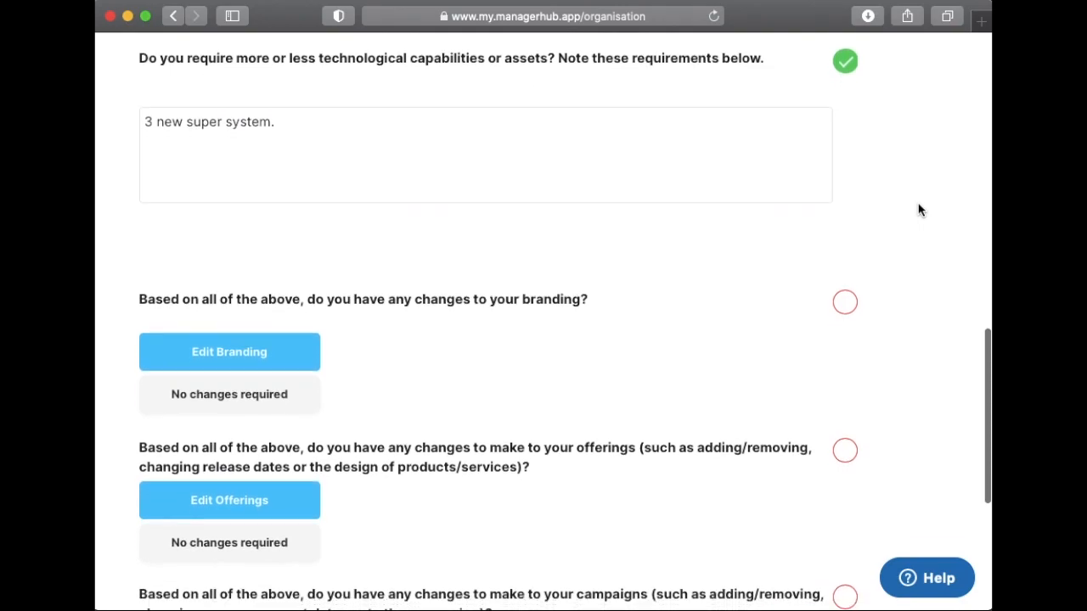
{"action": "scroll", "coordinate": [918, 210], "scroll_direction": "up", "scroll_amount": 2}
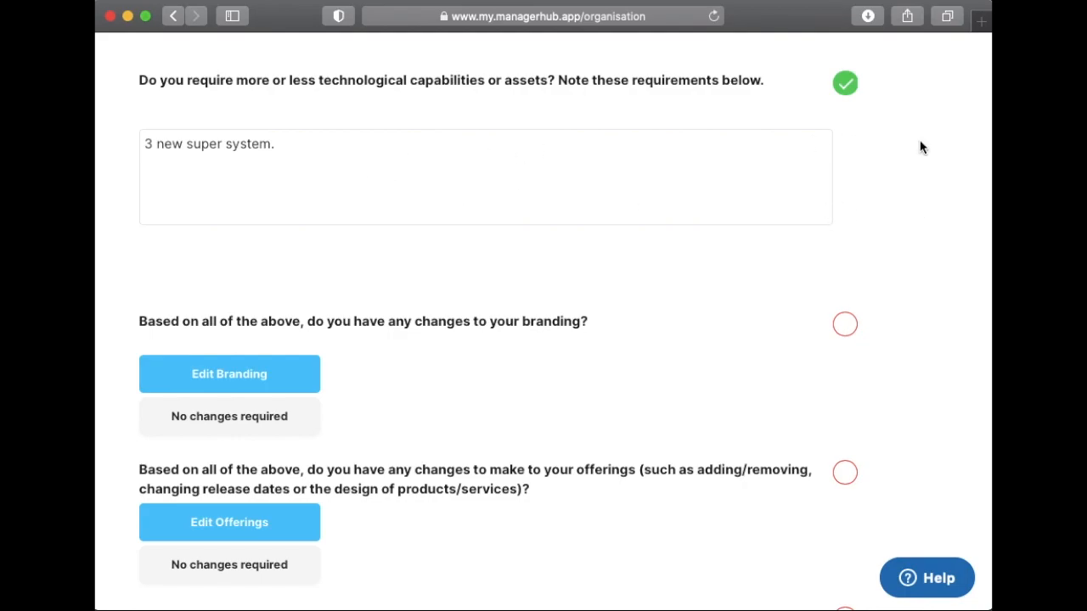
{"action": "scroll", "coordinate": [932, 186], "scroll_direction": "down", "scroll_amount": 5}
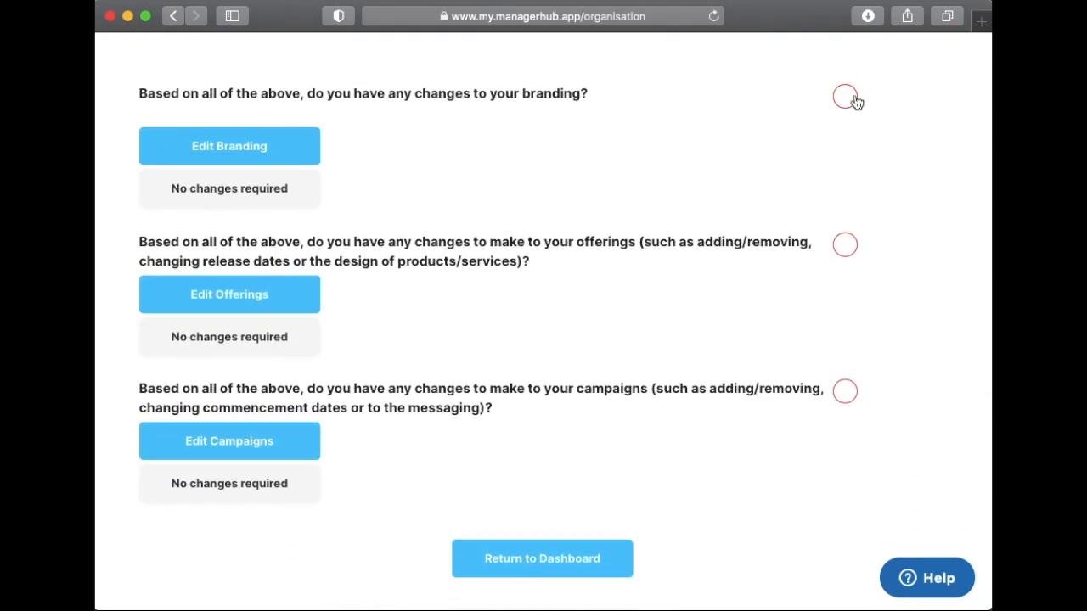
{"action": "left_click", "coordinate": [263, 189]}
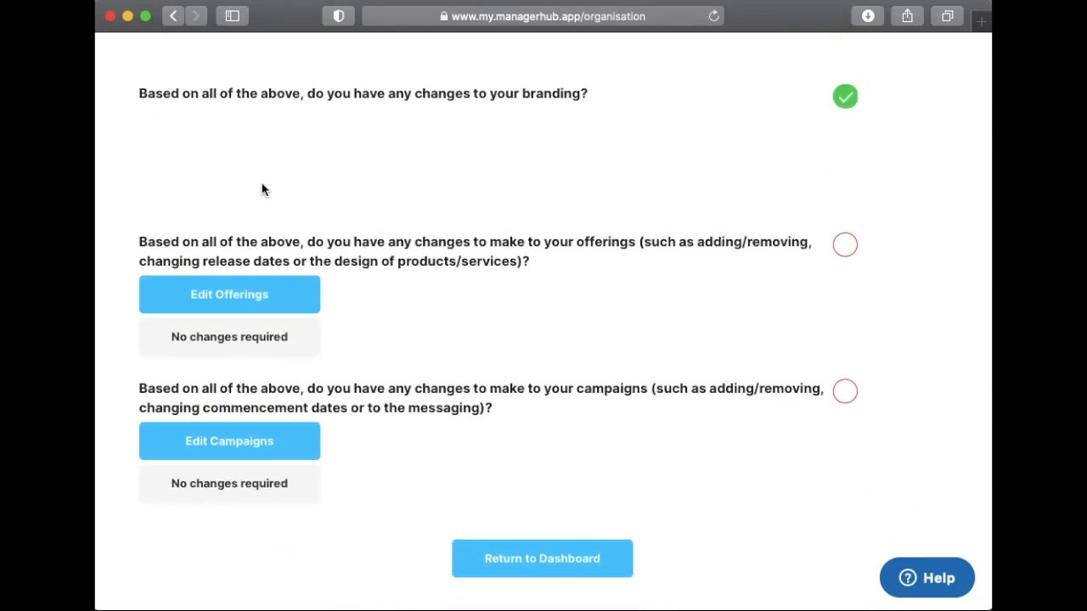
{"action": "left_click", "coordinate": [266, 348]}
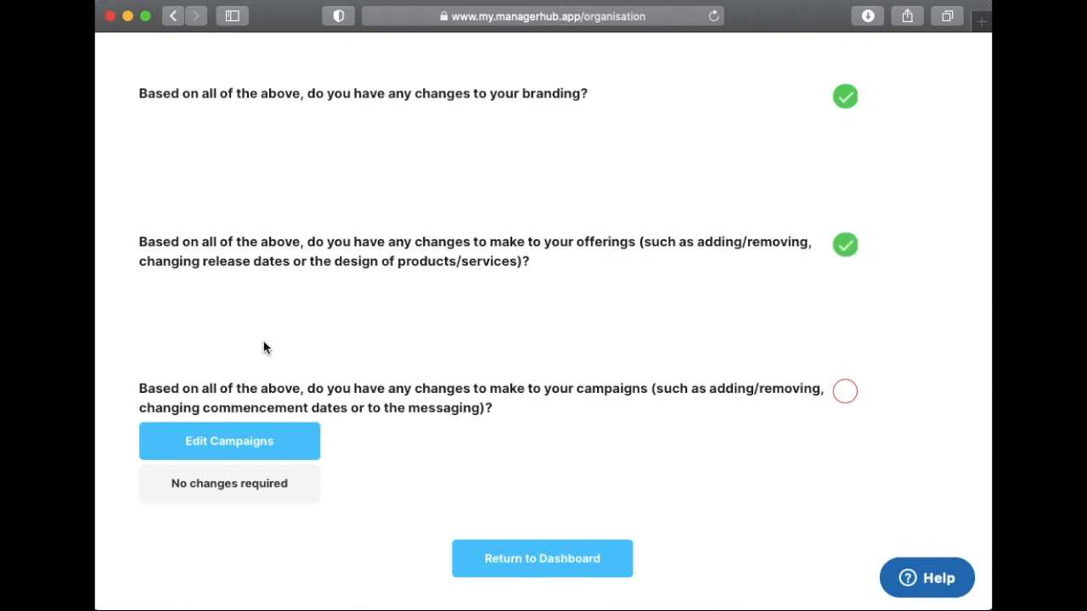
{"action": "left_click", "coordinate": [279, 498]}
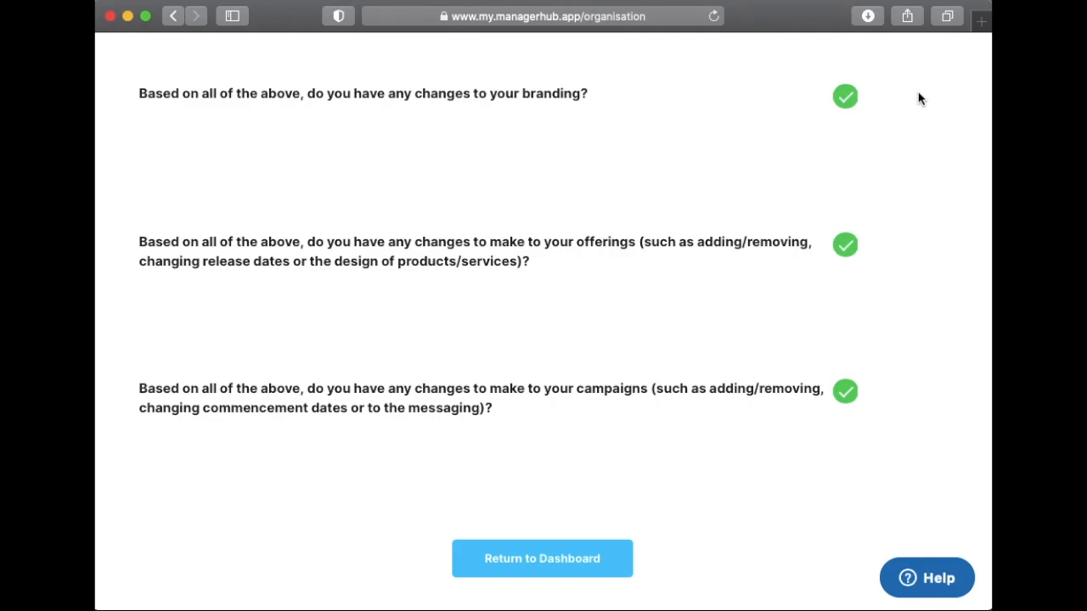
{"action": "scroll", "coordinate": [895, 187], "scroll_direction": "down", "scroll_amount": 3}
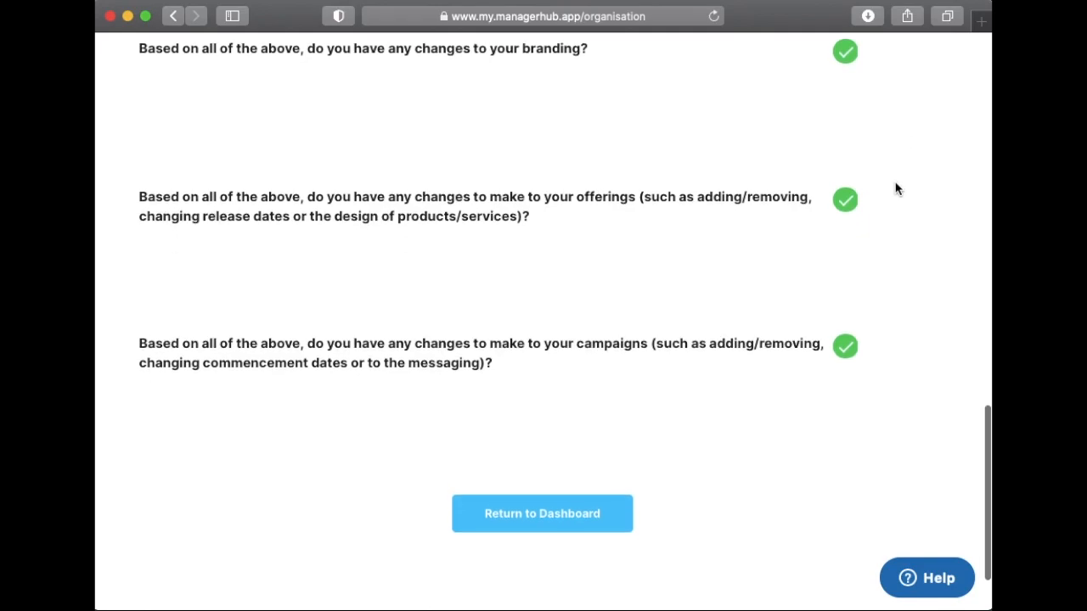
{"action": "left_click", "coordinate": [544, 431]}
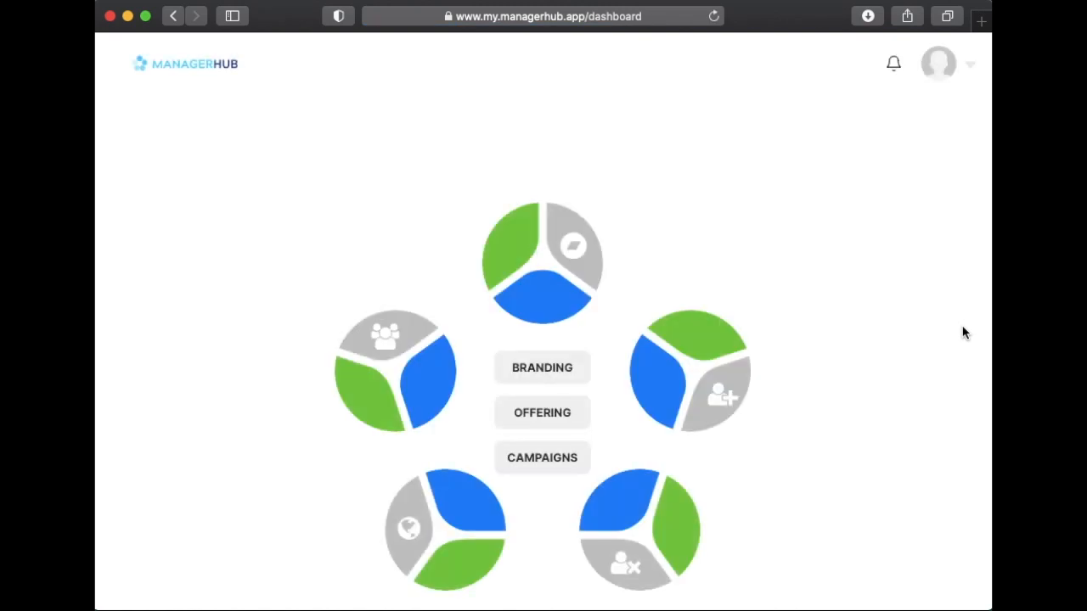
- Download the marketing plan as a PDF and show page thumbnails for the document in Preview
{"action": "scroll", "coordinate": [963, 333], "scroll_direction": "down", "scroll_amount": 5}
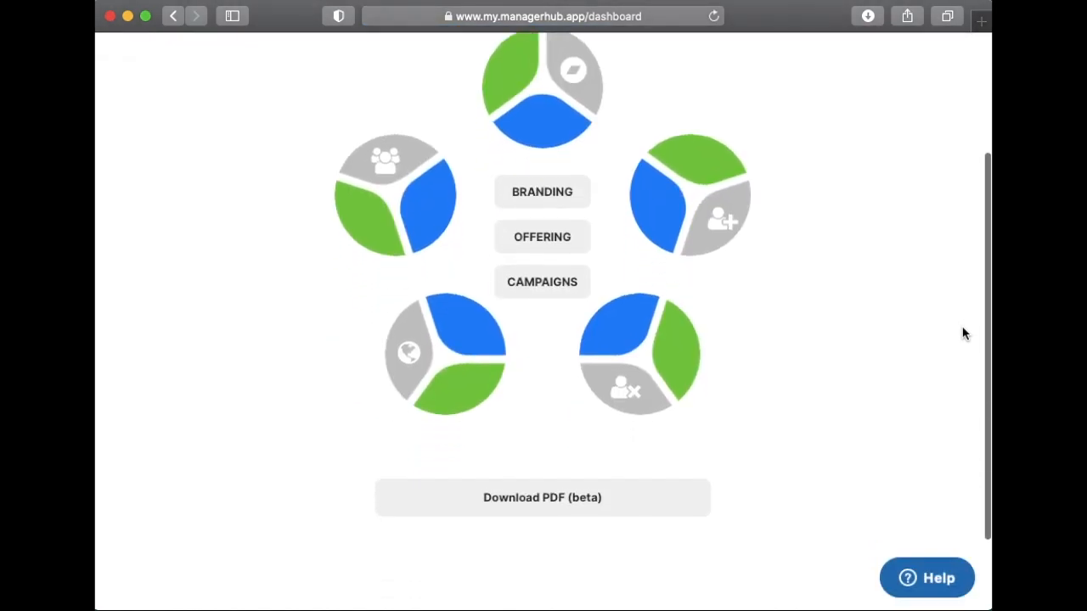
{"action": "left_click", "coordinate": [535, 506]}
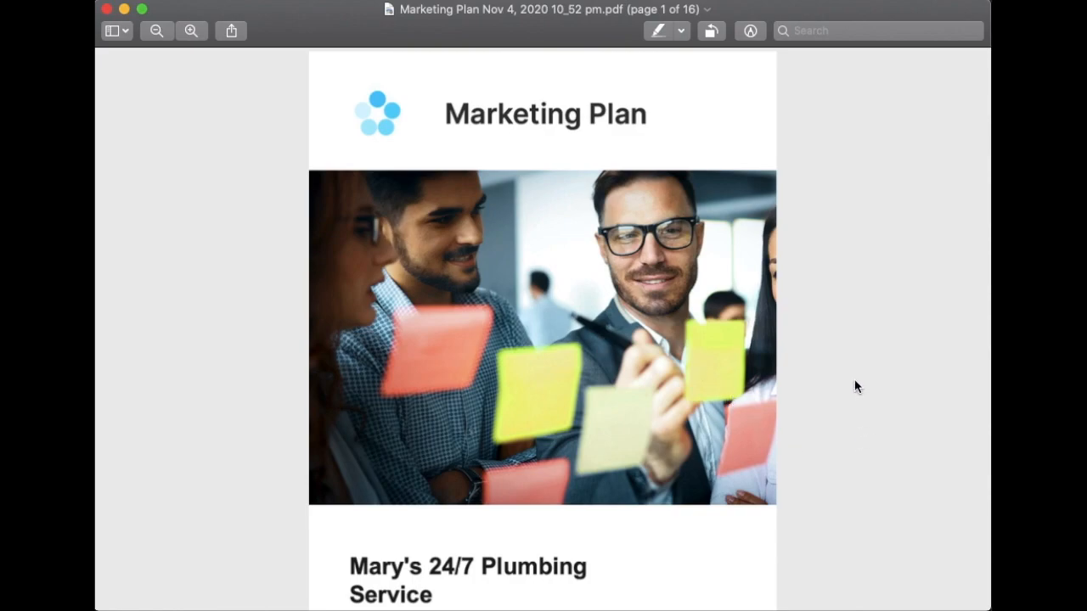
{"action": "left_click", "coordinate": [118, 31]}
{"action": "left_click", "coordinate": [150, 69]}
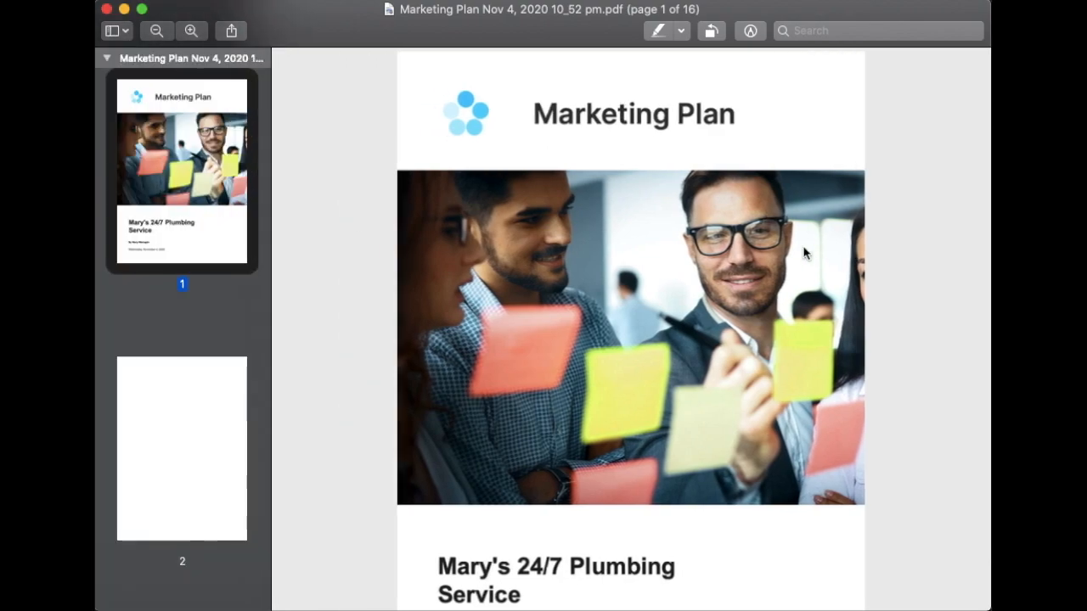
- Review the marketing plan PDF page by page from the purpose page through the campaigns section, and return to the ManagerHub dashboard in Safari
{"action": "scroll", "coordinate": [196, 433], "scroll_direction": "down", "scroll_amount": 3}
{"action": "left_click", "coordinate": [202, 497]}
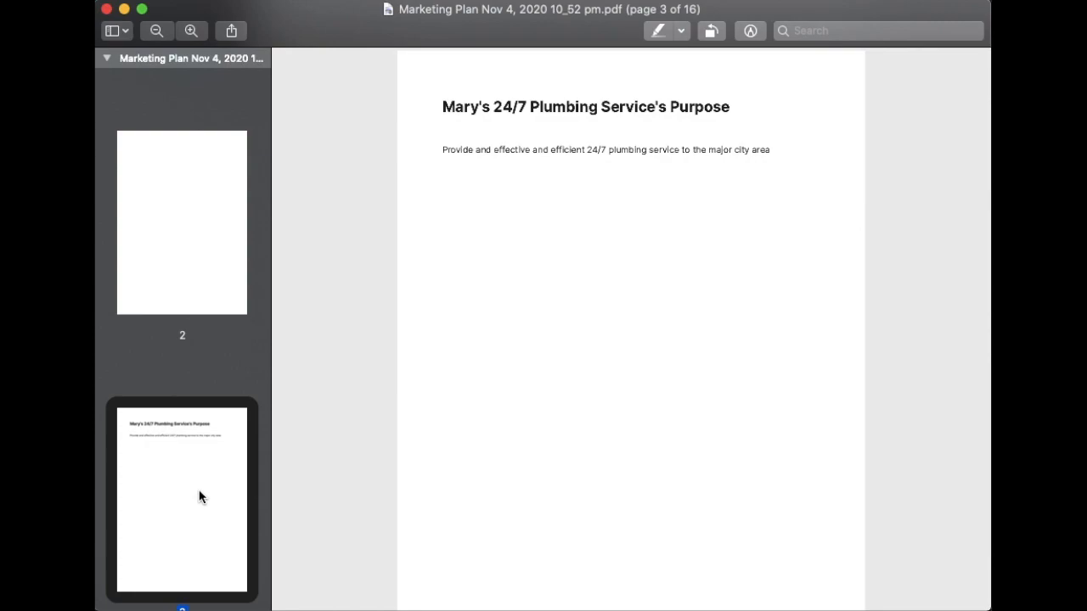
{"action": "key", "text": "Down"}
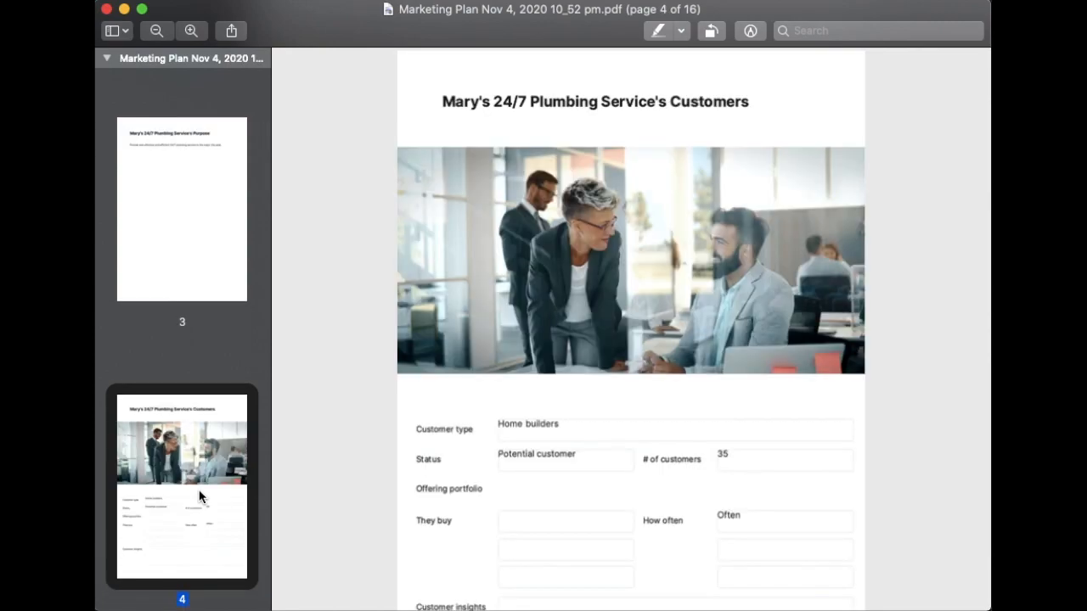
{"action": "key", "text": "Down"}
{"action": "key", "text": "Down"}
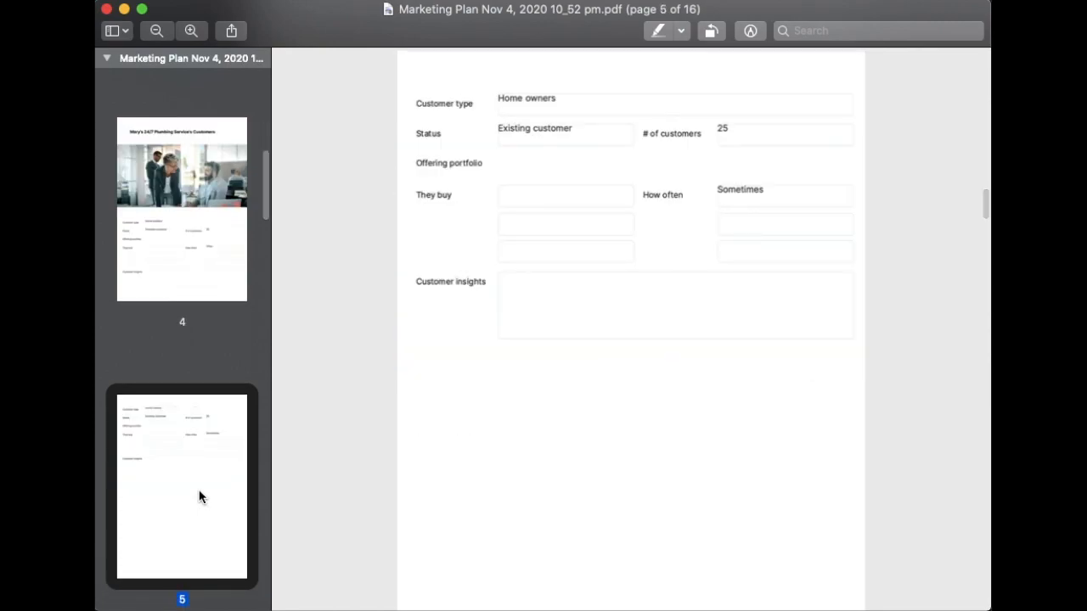
{"action": "key", "text": "Down"}
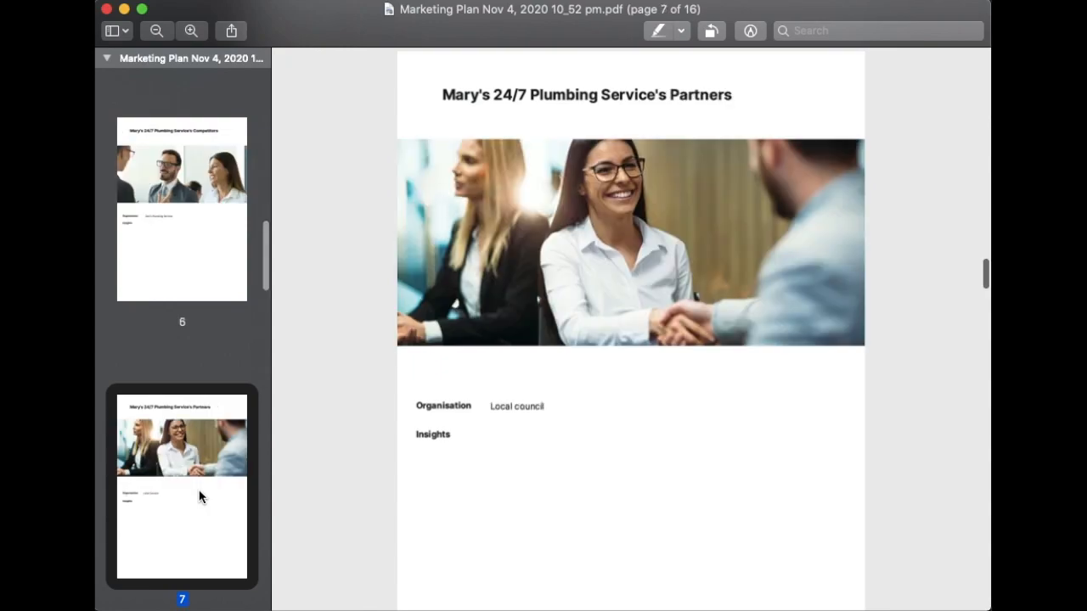
{"action": "key", "text": "Down"}
{"action": "key", "text": "Down"}
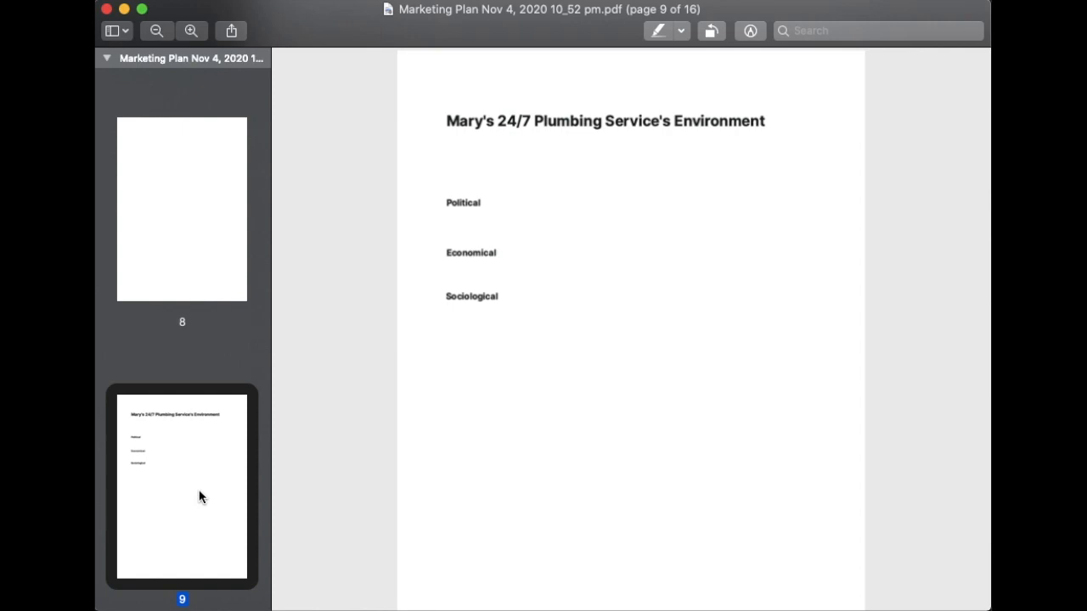
{"action": "key", "text": "Down"}
{"action": "key", "text": "Down"}
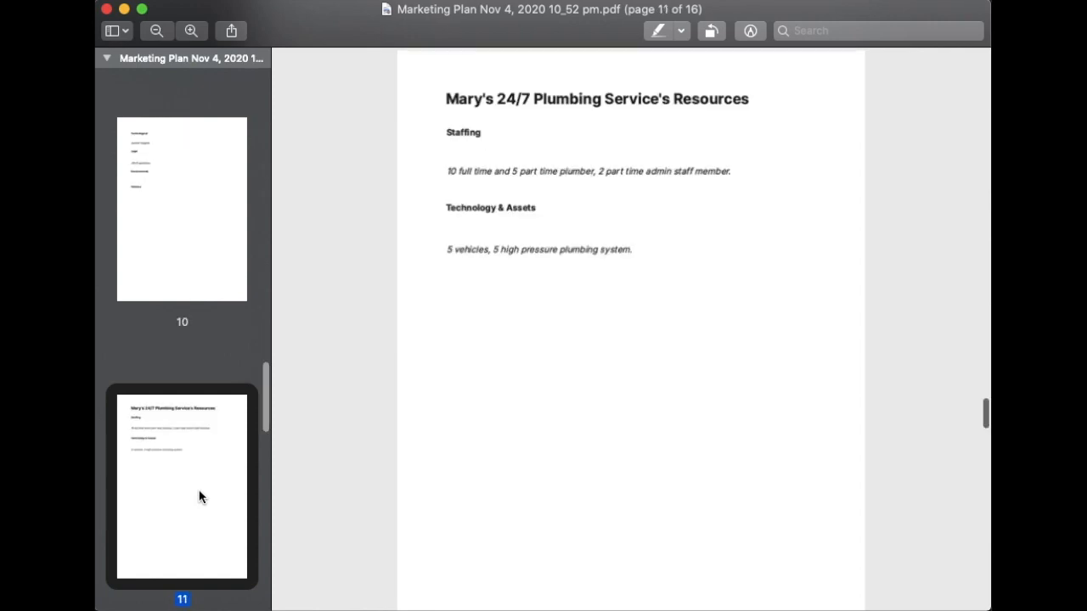
{"action": "key", "text": "Down"}
{"action": "key", "text": "Down"}
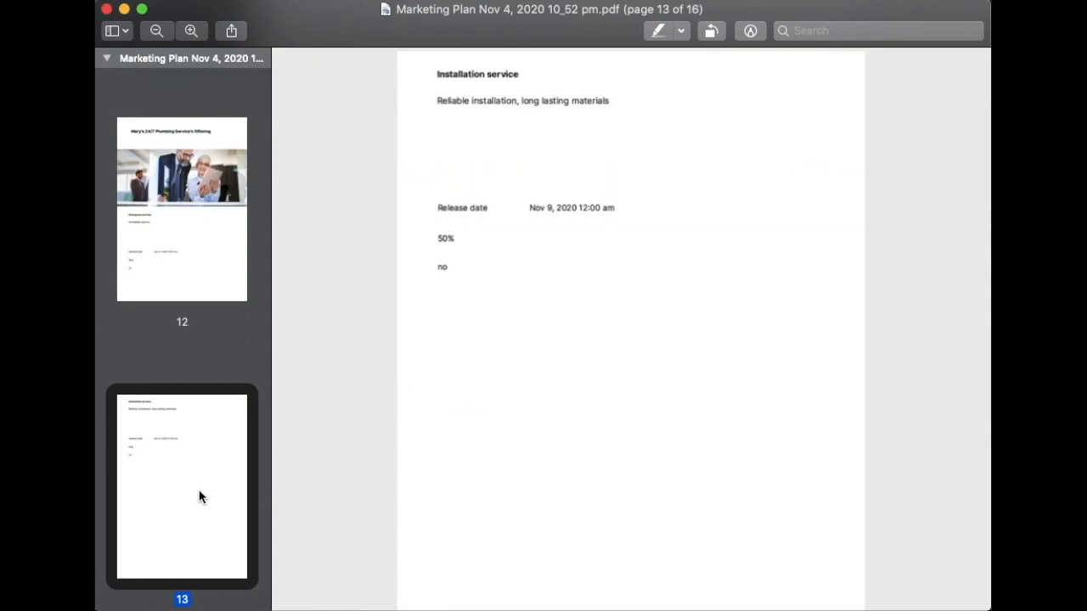
{"action": "key", "text": "Down"}
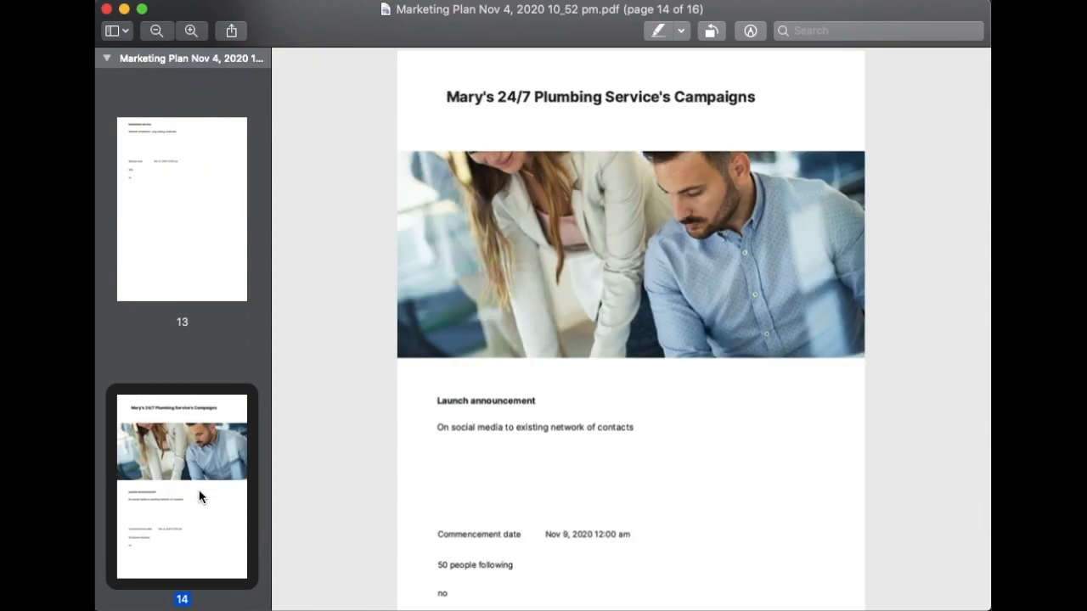
{"action": "key", "text": "Down"}
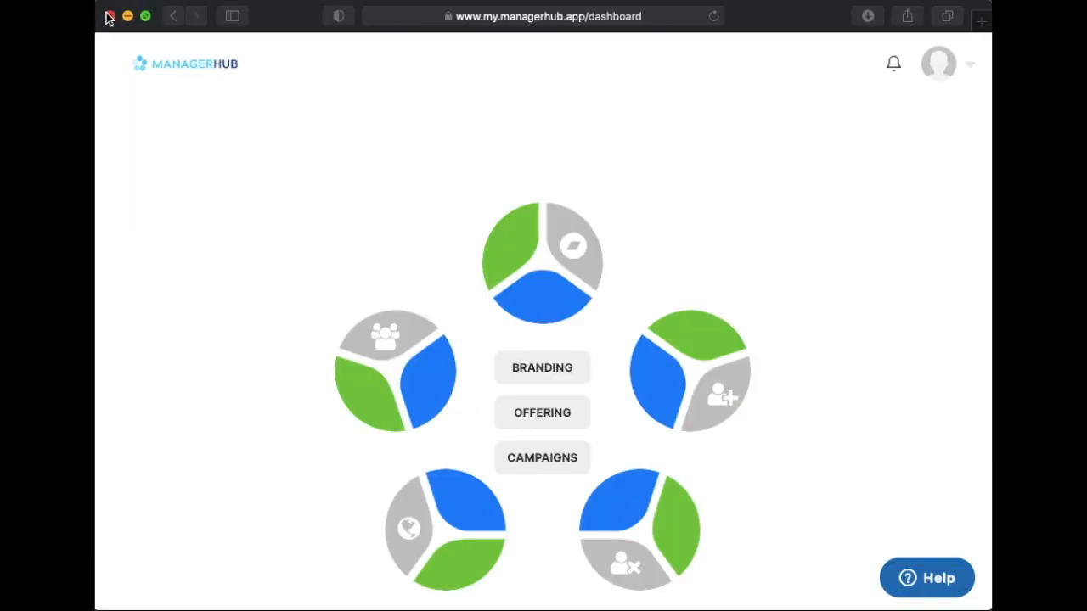
- Open the Upcoming Features page from the account options on the dashboard
{"action": "scroll", "coordinate": [877, 391], "scroll_direction": "down", "scroll_amount": 1}
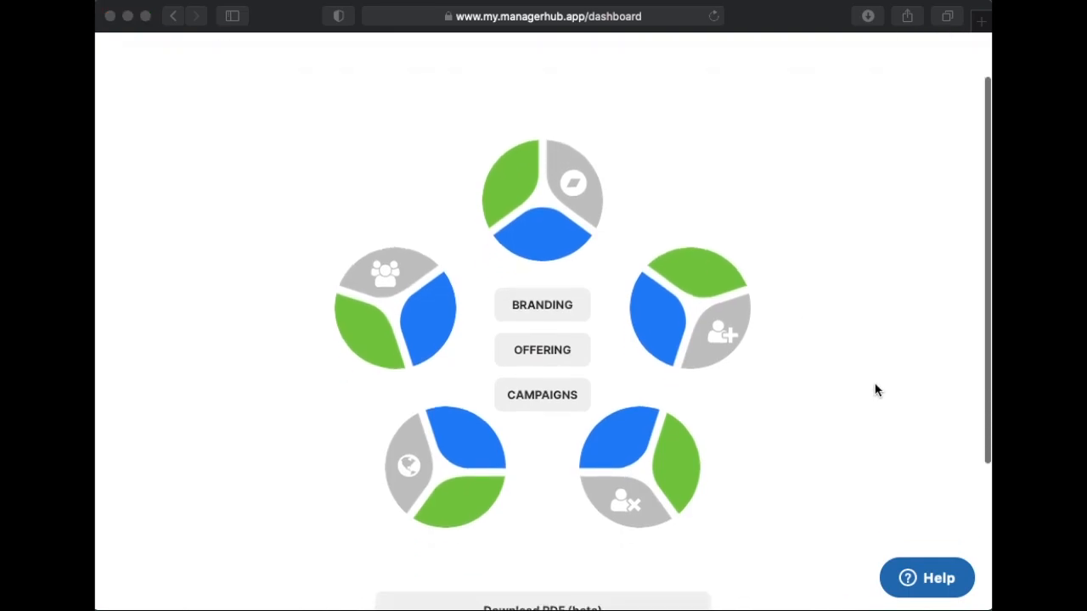
{"action": "scroll", "coordinate": [877, 391], "scroll_direction": "up", "scroll_amount": 3}
{"action": "left_click", "coordinate": [973, 74]}
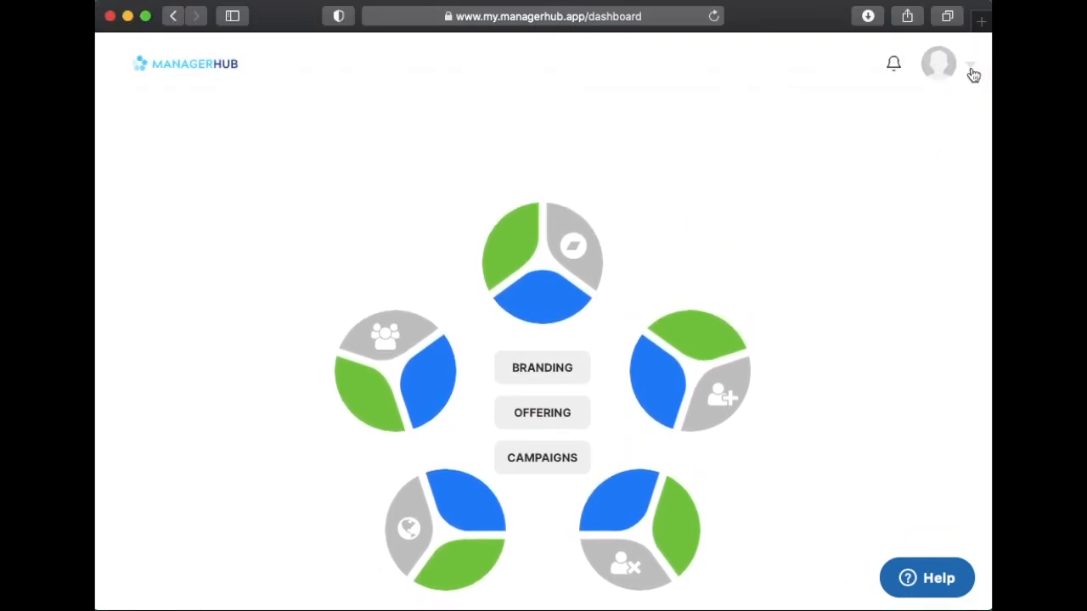
{"action": "left_click", "coordinate": [973, 74]}
{"action": "left_click", "coordinate": [885, 194]}
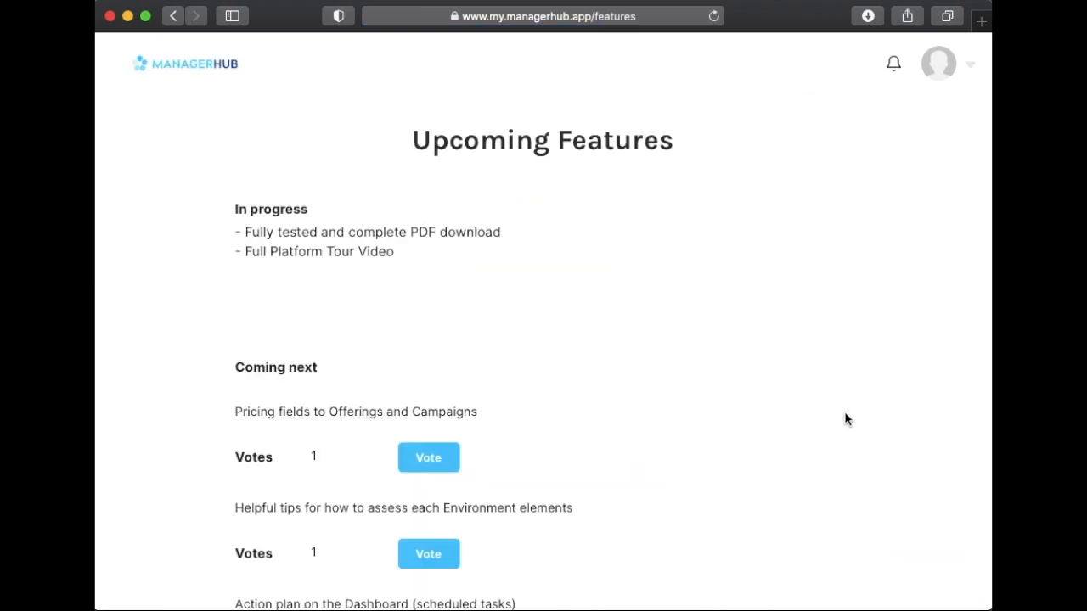
- Examine the features open for voting, the recommended feature submission field and the recently completed features, and return to the dashboard
{"action": "scroll", "coordinate": [844, 417], "scroll_direction": "down", "scroll_amount": 5}
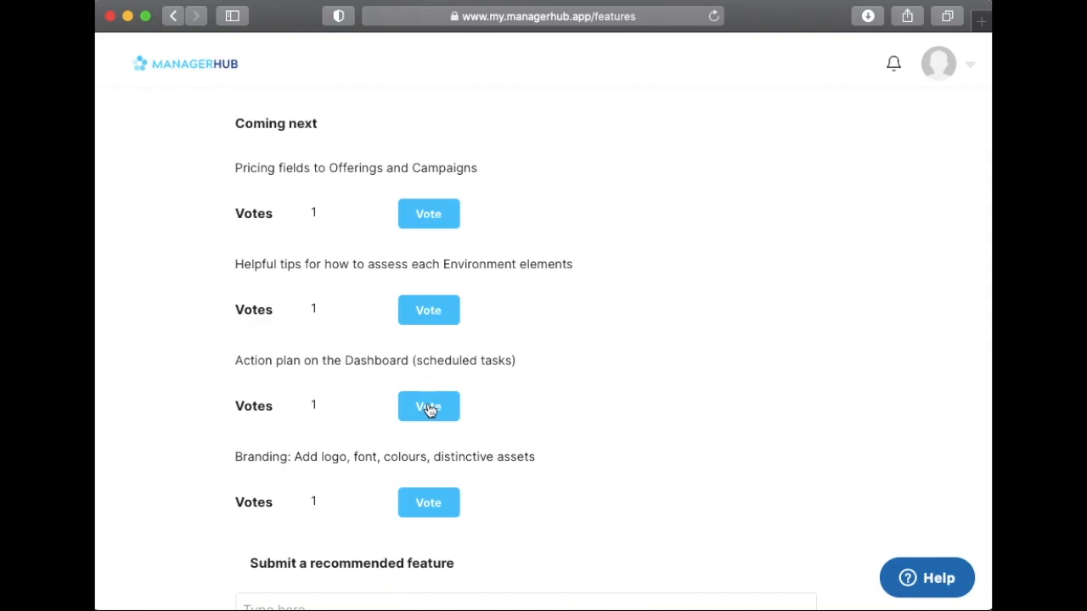
{"action": "scroll", "coordinate": [380, 464], "scroll_direction": "down", "scroll_amount": 2}
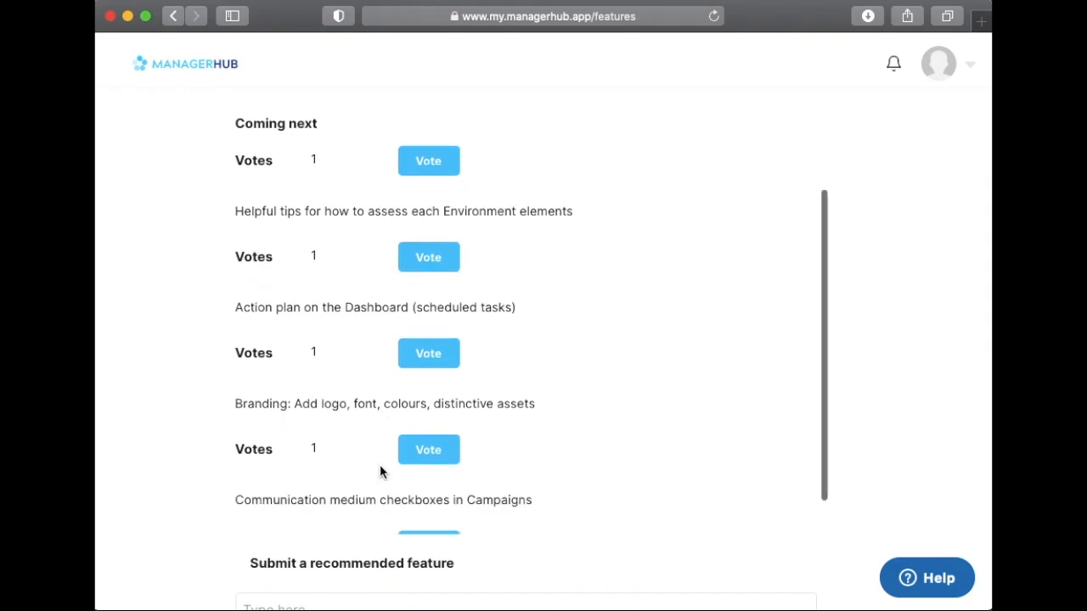
{"action": "scroll", "coordinate": [379, 464], "scroll_direction": "down", "scroll_amount": 2}
{"action": "scroll", "coordinate": [874, 456], "scroll_direction": "down", "scroll_amount": 5}
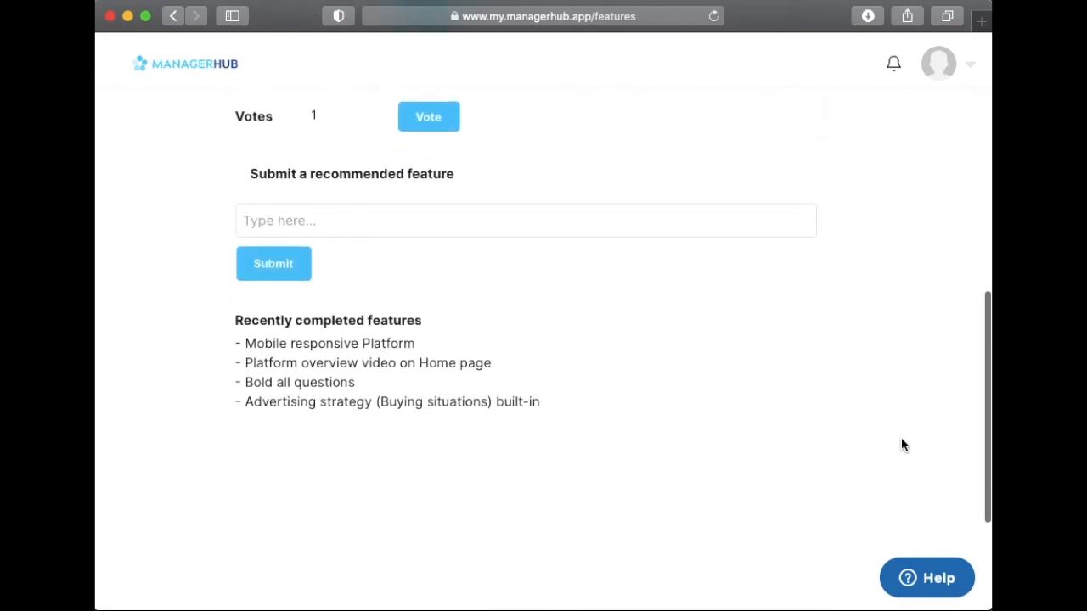
{"action": "left_click", "coordinate": [431, 222]}
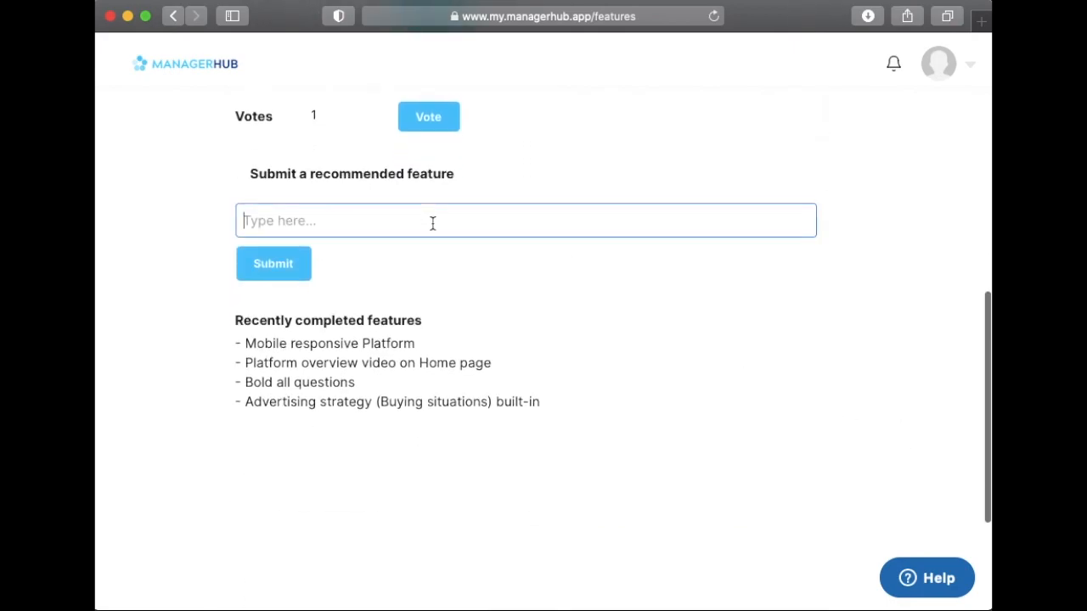
{"action": "left_click", "coordinate": [177, 279]}
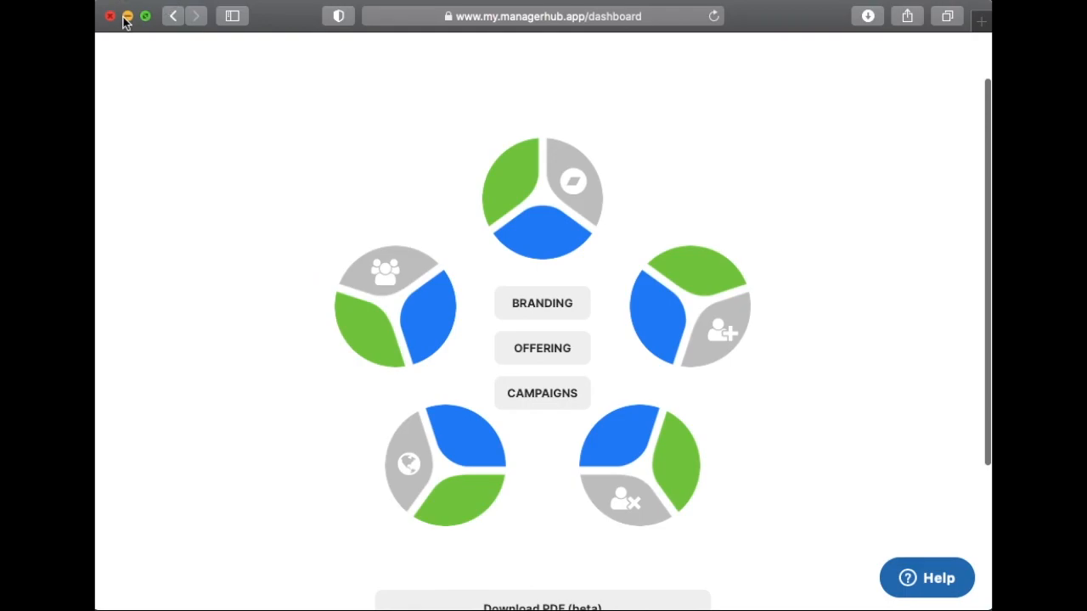